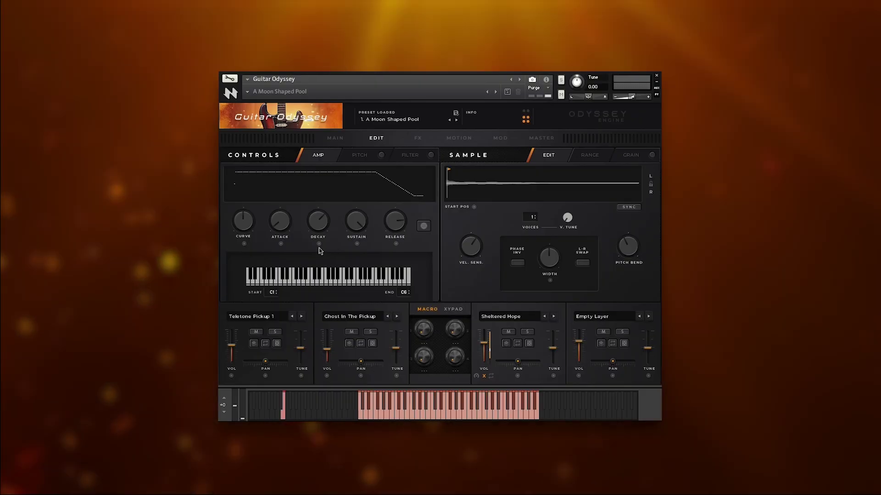
- Assign LFO 1 to the amp envelope's Decay, adjust its modulation range and switch on the modulation's inversion
{"action": "left_click", "coordinate": [319, 244]}
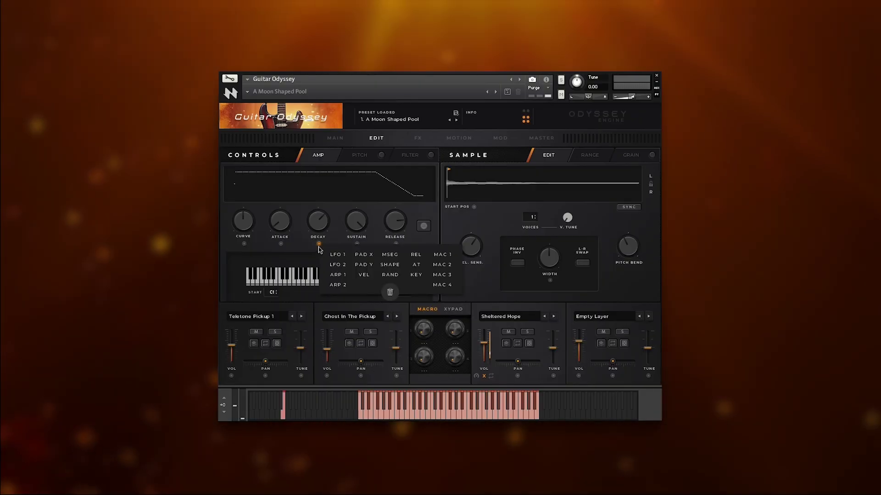
{"action": "left_click", "coordinate": [335, 255]}
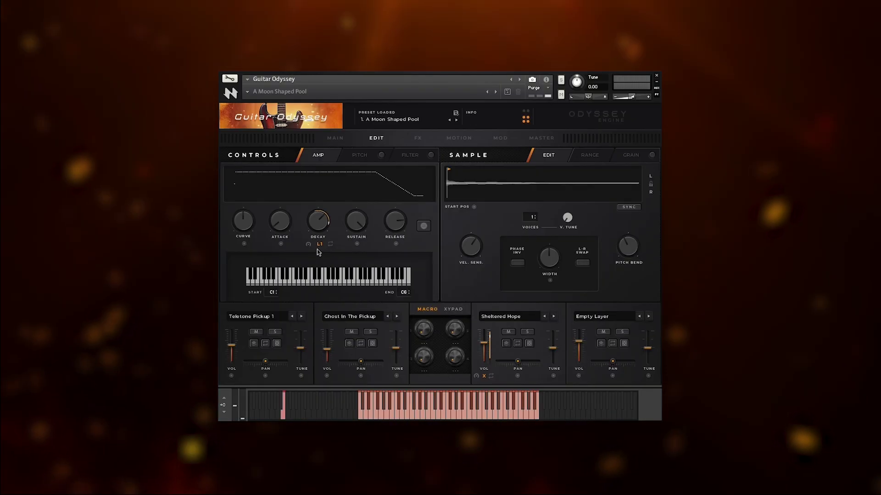
{"action": "mouse_move", "coordinate": [317, 249]}
{"action": "left_mouse_down"}
{"action": "mouse_move", "coordinate": [306, 255]}
{"action": "mouse_move", "coordinate": [308, 249]}
{"action": "left_mouse_up"}
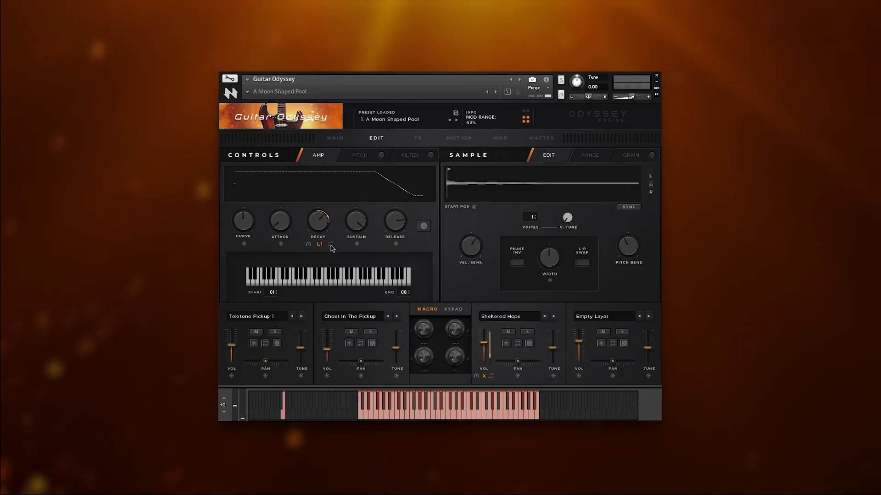
{"action": "left_click", "coordinate": [331, 244]}
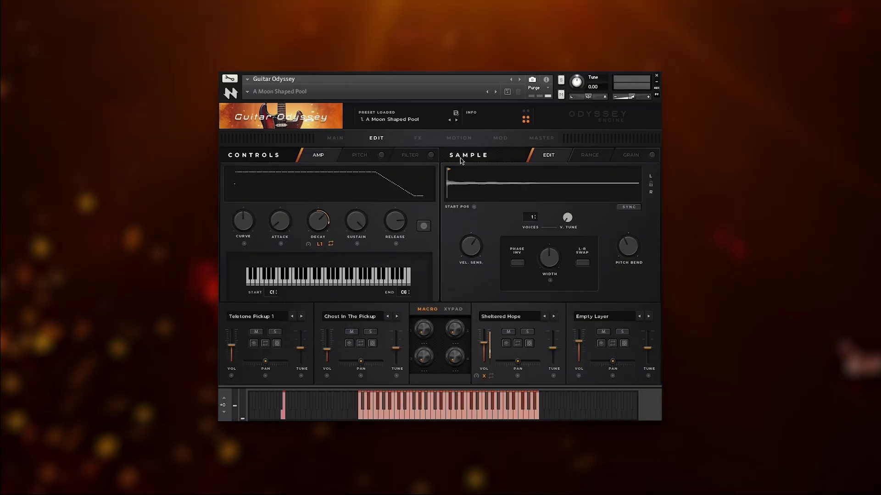
- Set LFO One to the Grow shape with tempo sync on, and adjust its strength
{"action": "left_click", "coordinate": [501, 142]}
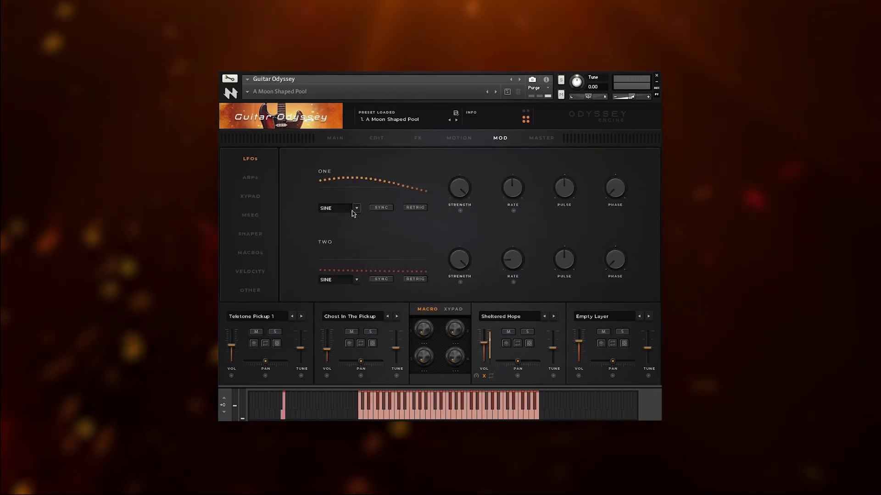
{"action": "left_click", "coordinate": [354, 210]}
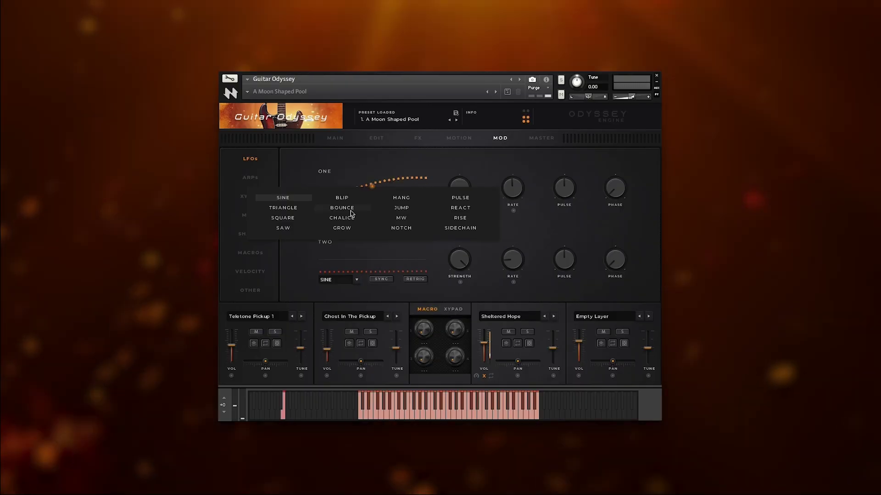
{"action": "left_click", "coordinate": [348, 229]}
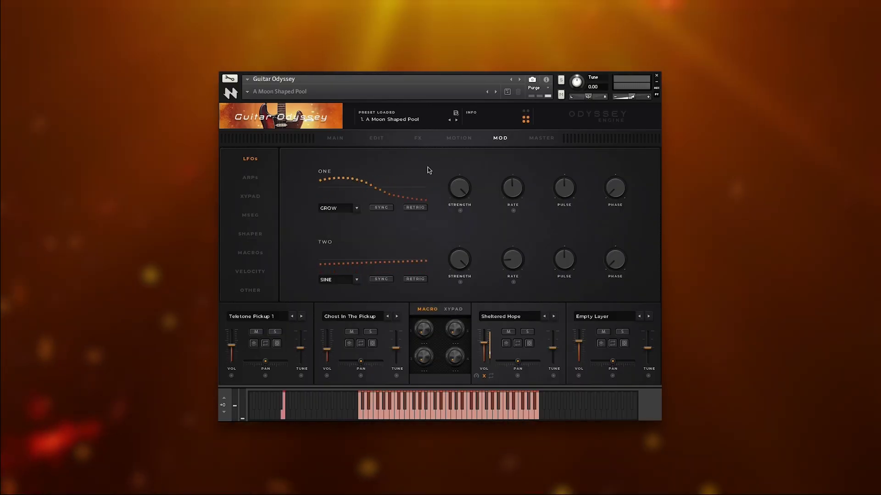
{"action": "left_click", "coordinate": [384, 208]}
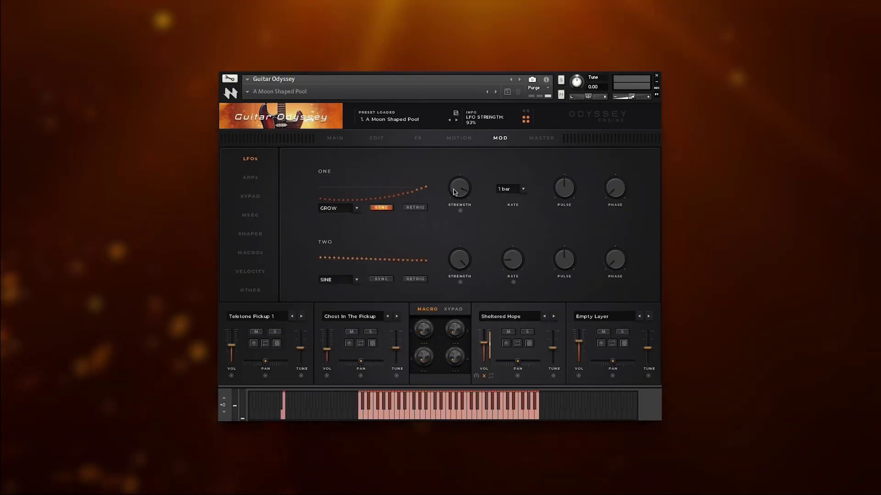
{"action": "mouse_move", "coordinate": [453, 189]}
{"action": "left_mouse_down"}
{"action": "mouse_move", "coordinate": [449, 209]}
{"action": "mouse_move", "coordinate": [456, 184]}
{"action": "left_mouse_up"}
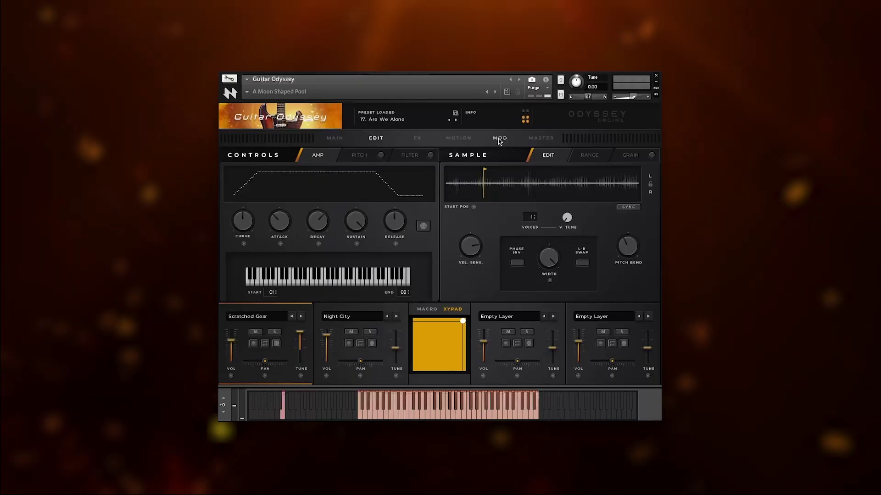
- Examine the LFO settings of the Are We Alone preset and the Phasis effect they modulate
{"action": "left_click", "coordinate": [500, 139]}
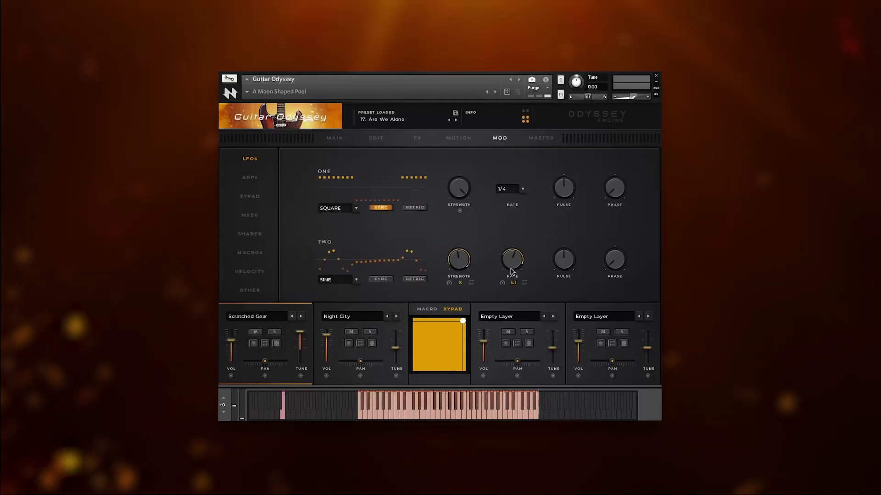
{"action": "left_click", "coordinate": [417, 139]}
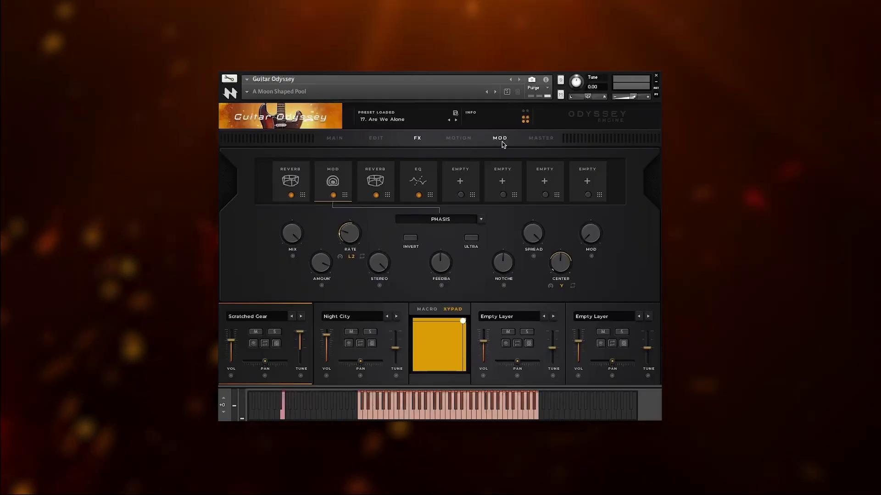
{"action": "left_click", "coordinate": [500, 139]}
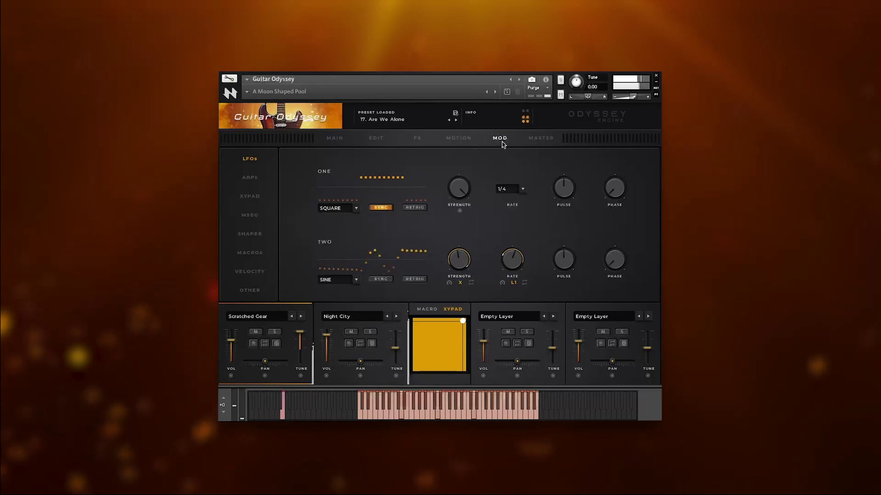
- Scale down the step levels of ARP One slightly and link its fourth and fifth steps
{"action": "left_click", "coordinate": [250, 178]}
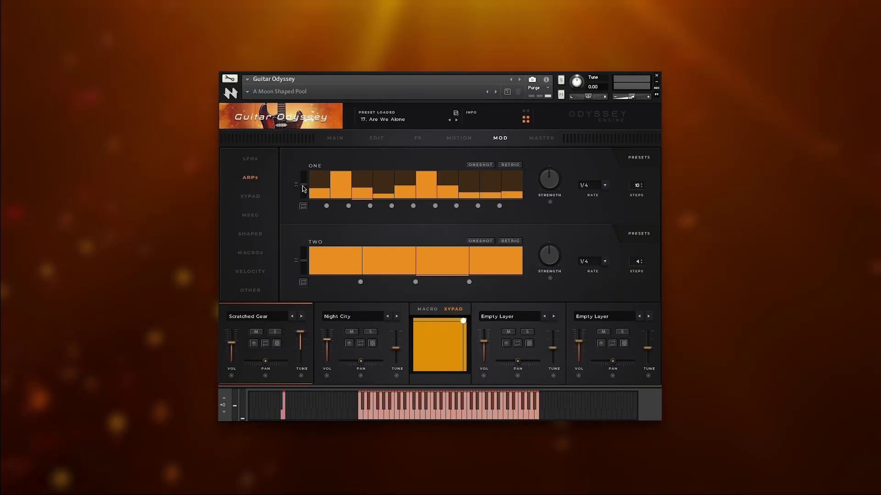
{"action": "left_click_drag", "start_coordinate": [303, 185], "coordinate": [306, 186]}
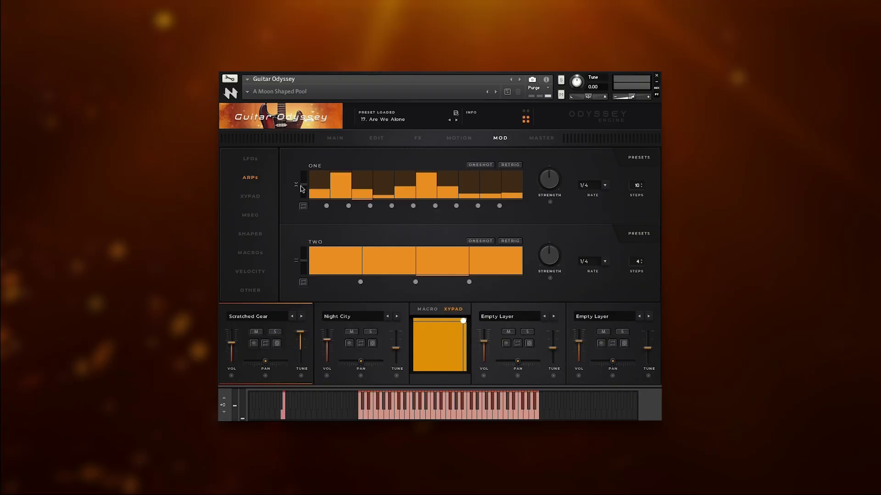
{"action": "left_click_drag", "start_coordinate": [305, 184], "coordinate": [307, 187]}
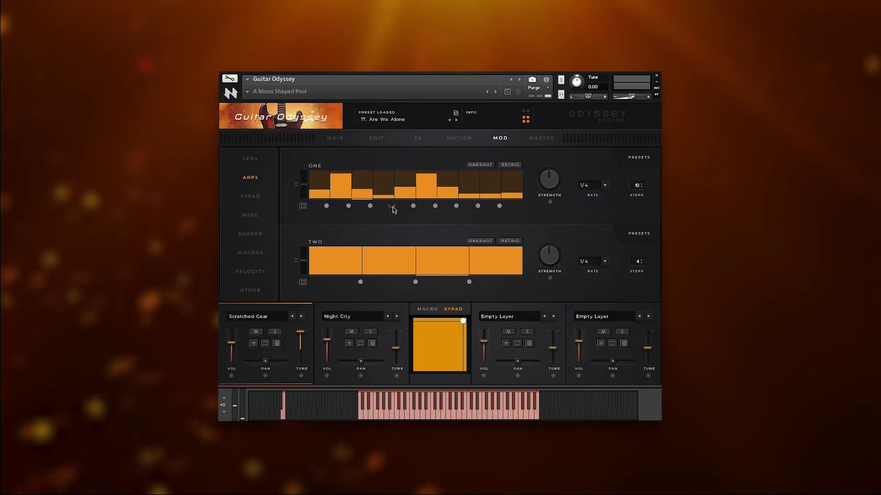
{"action": "left_click_drag", "start_coordinate": [392, 205], "coordinate": [390, 189]}
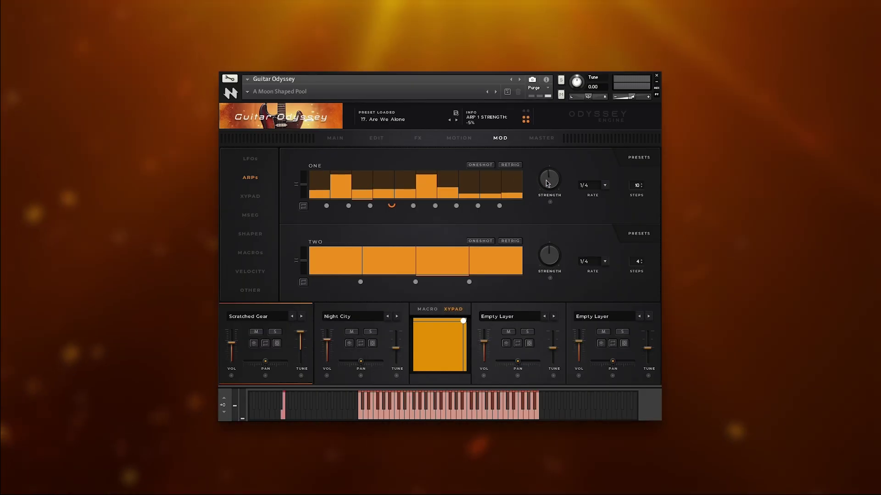
- Set ARP One to 0% strength, a 1/4 rate and 8 steps, with its pattern reversed
{"action": "mouse_move", "coordinate": [547, 183]}
{"action": "left_mouse_down"}
{"action": "mouse_move", "coordinate": [557, 166]}
{"action": "mouse_move", "coordinate": [554, 183]}
{"action": "left_mouse_up"}
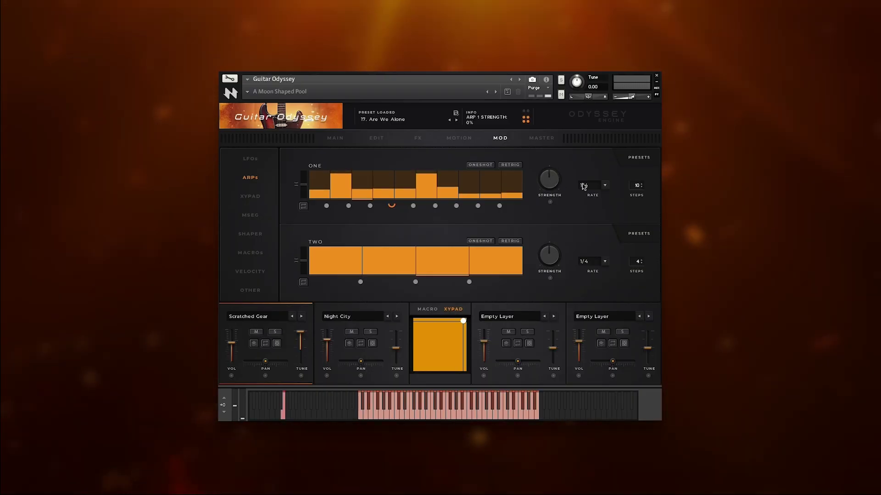
{"action": "left_click", "coordinate": [590, 187]}
{"action": "left_click", "coordinate": [606, 183]}
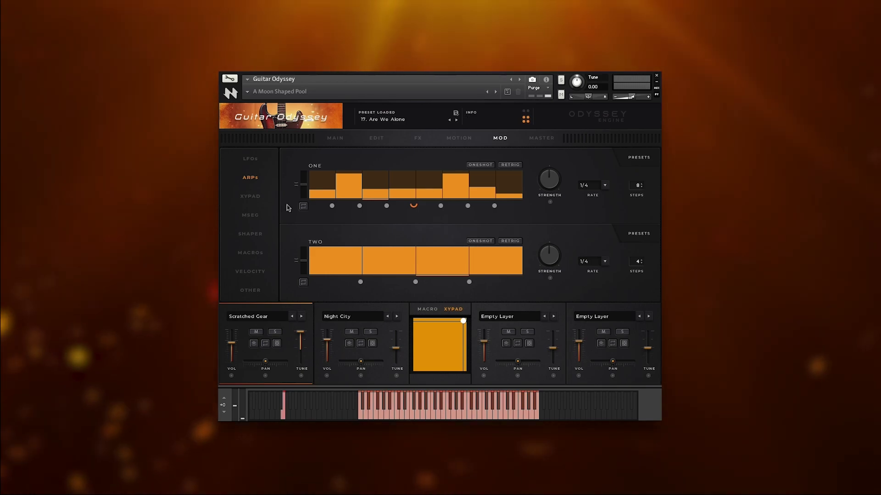
{"action": "left_click", "coordinate": [303, 207]}
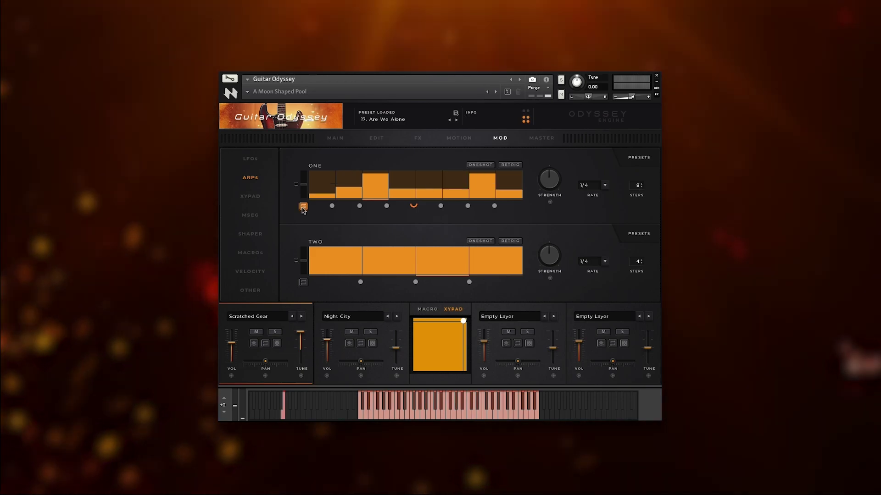
- Look through both pages of the Basics category in ARP One's presets and close the preset browser
{"action": "left_click", "coordinate": [622, 159]}
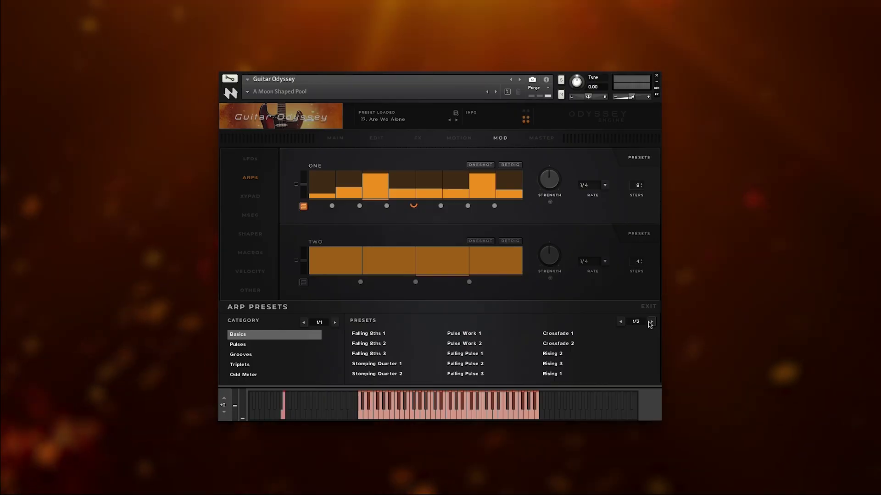
{"action": "left_click", "coordinate": [651, 322]}
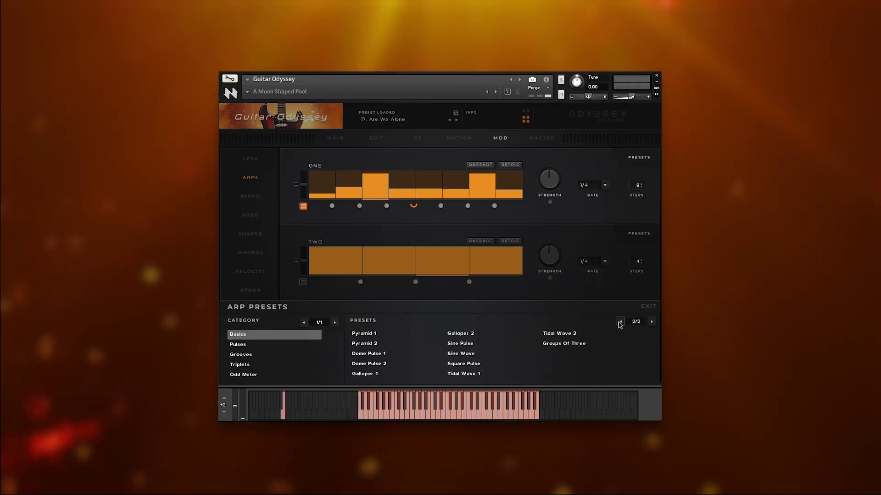
{"action": "left_click", "coordinate": [620, 322]}
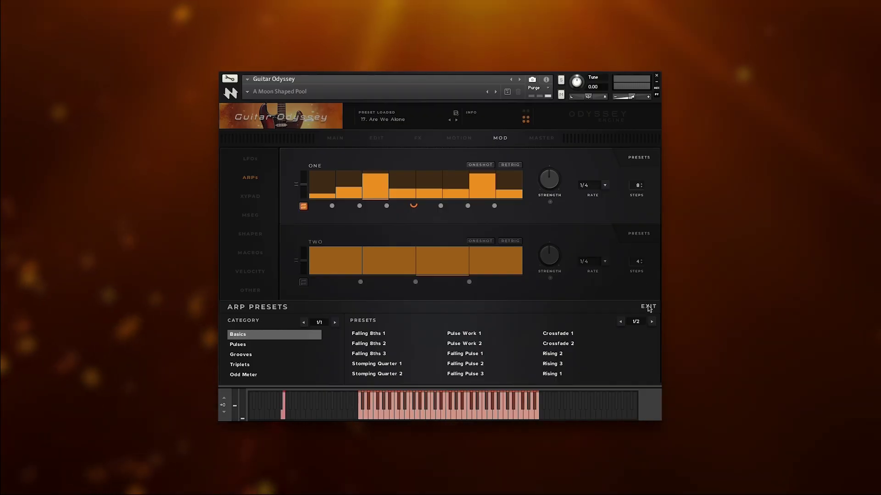
{"action": "left_click", "coordinate": [649, 307]}
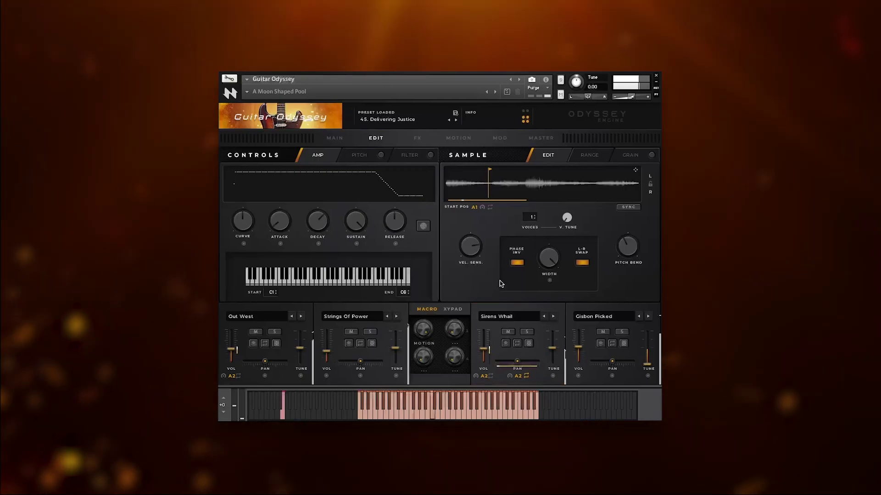
- Display the arpeggiators of the Delivering Justice preset and adjust the Motion macro that modulates ARP Two's strength
{"action": "left_click", "coordinate": [499, 140]}
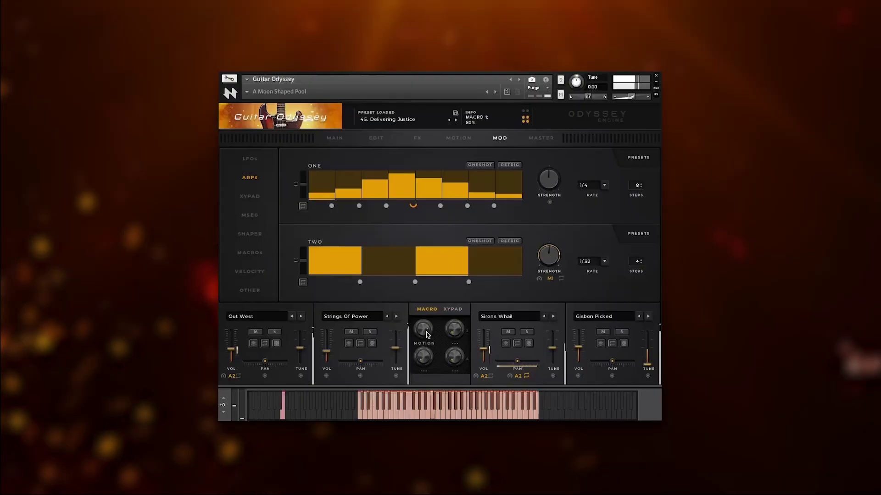
{"action": "mouse_move", "coordinate": [427, 328]}
{"action": "left_mouse_down"}
{"action": "mouse_move", "coordinate": [422, 360]}
{"action": "mouse_move", "coordinate": [435, 322]}
{"action": "left_mouse_up"}
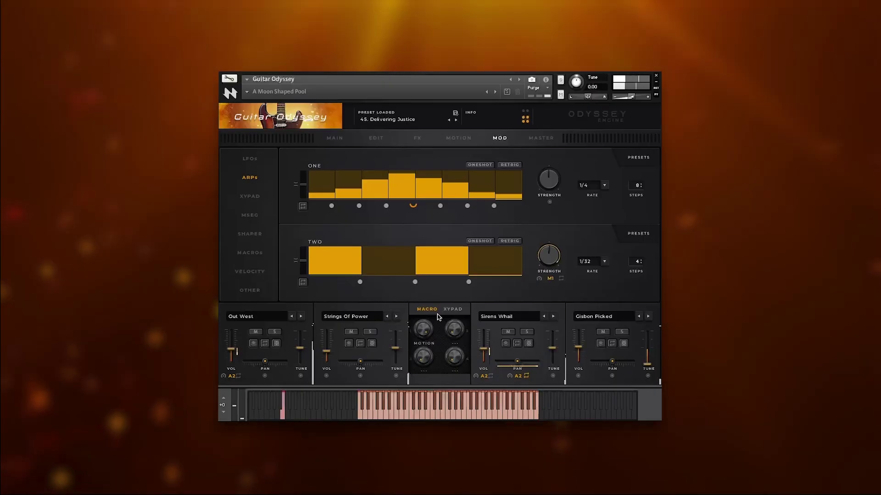
- Set the XY pad's rate to 3 bar and record a movement of the node around the pad
{"action": "left_click", "coordinate": [271, 200]}
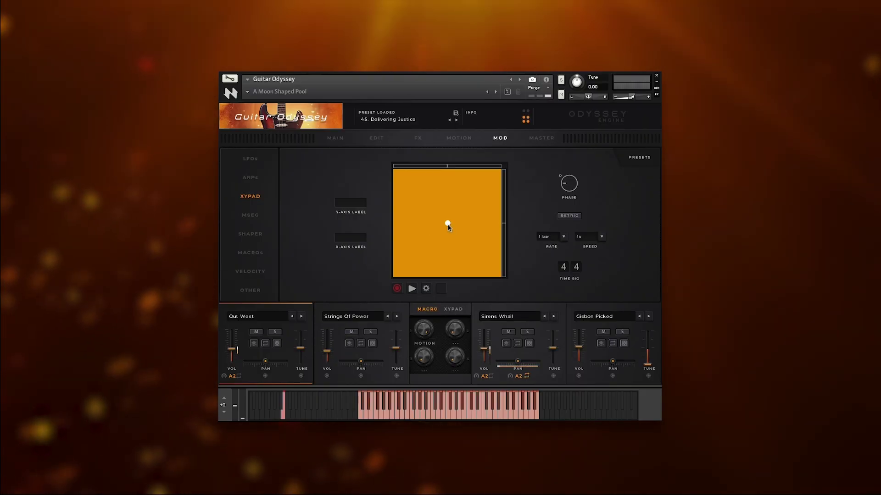
{"action": "mouse_move", "coordinate": [449, 226]}
{"action": "left_mouse_down"}
{"action": "mouse_move", "coordinate": [472, 223]}
{"action": "mouse_move", "coordinate": [470, 205]}
{"action": "mouse_move", "coordinate": [480, 240]}
{"action": "mouse_move", "coordinate": [415, 247]}
{"action": "mouse_move", "coordinate": [452, 200]}
{"action": "mouse_move", "coordinate": [447, 225]}
{"action": "left_mouse_up"}
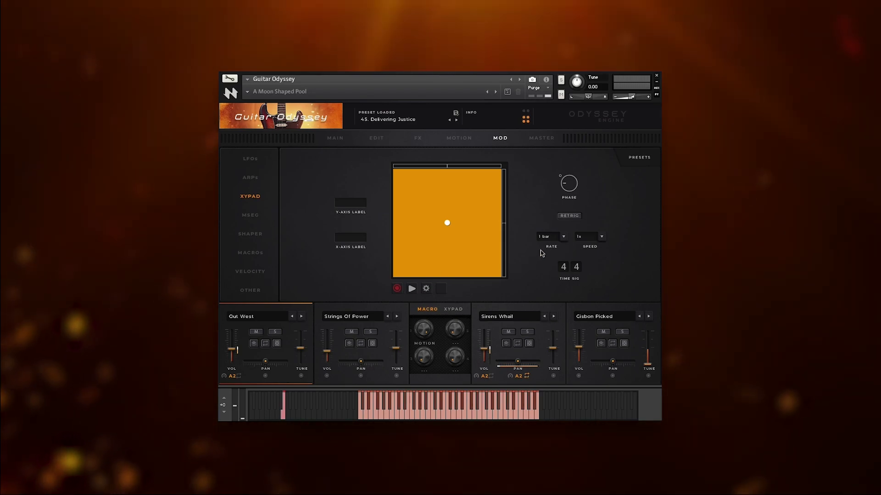
{"action": "left_click", "coordinate": [550, 239]}
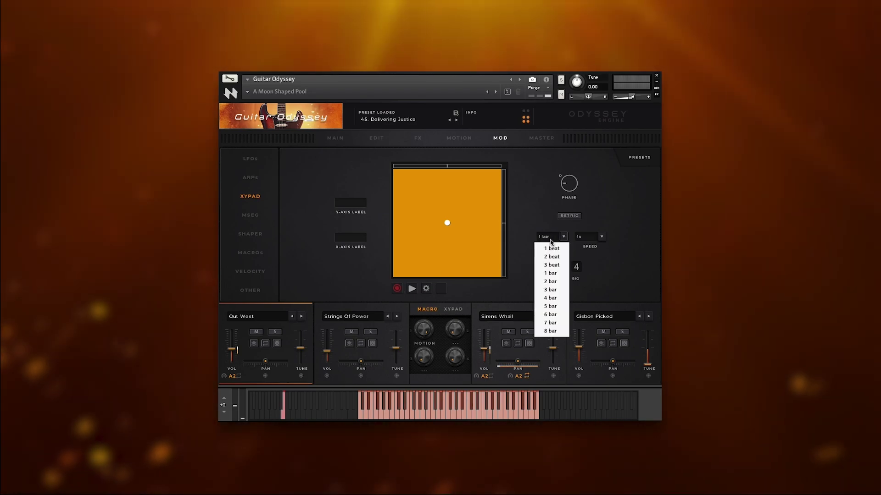
{"action": "left_click", "coordinate": [552, 291]}
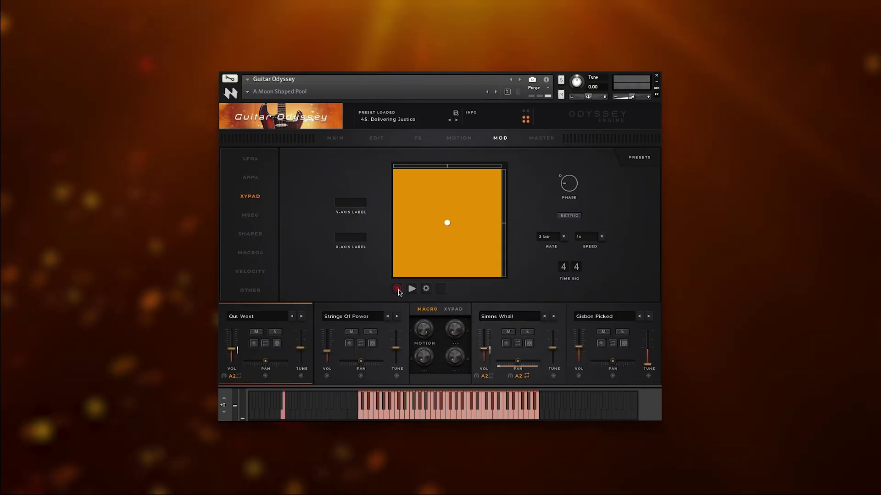
{"action": "left_click", "coordinate": [398, 289]}
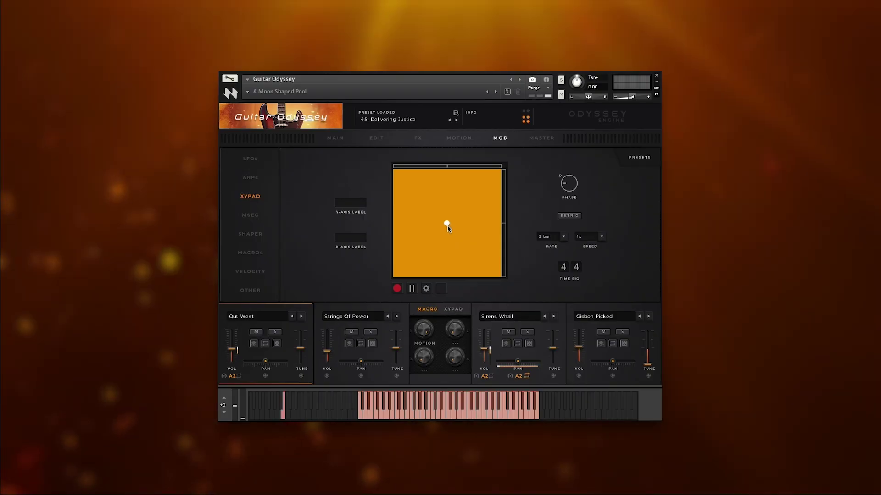
{"action": "mouse_move", "coordinate": [449, 228]}
{"action": "left_mouse_down"}
{"action": "mouse_move", "coordinate": [460, 225]}
{"action": "mouse_move", "coordinate": [434, 225]}
{"action": "mouse_move", "coordinate": [475, 233]}
{"action": "mouse_move", "coordinate": [418, 197]}
{"action": "mouse_move", "coordinate": [460, 243]}
{"action": "mouse_move", "coordinate": [454, 216]}
{"action": "mouse_move", "coordinate": [442, 224]}
{"action": "mouse_move", "coordinate": [448, 228]}
{"action": "left_mouse_up"}
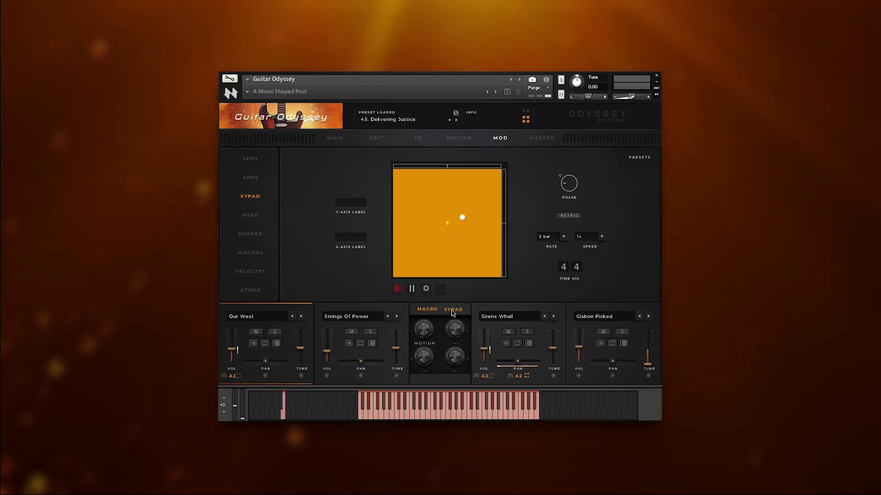
- Show the XY pad in place of the macro knobs, pause and resume its recorded motion, and adjust the phase
{"action": "left_click", "coordinate": [452, 310]}
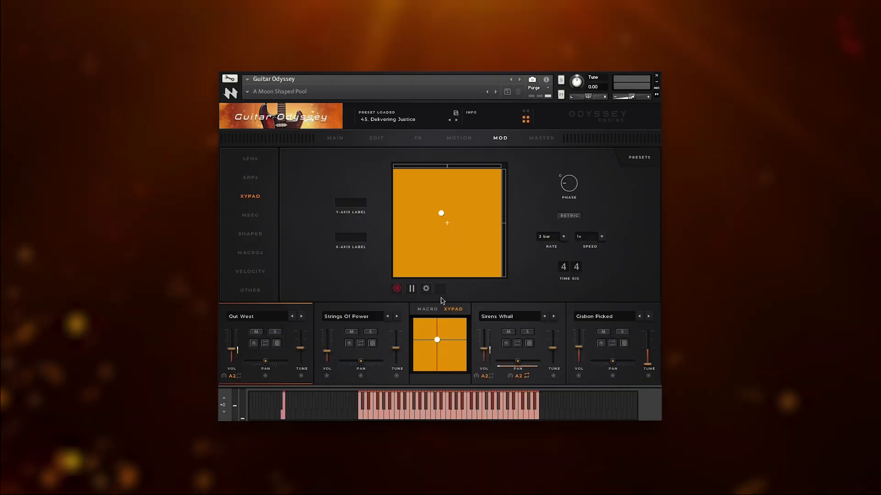
{"action": "left_click", "coordinate": [412, 289]}
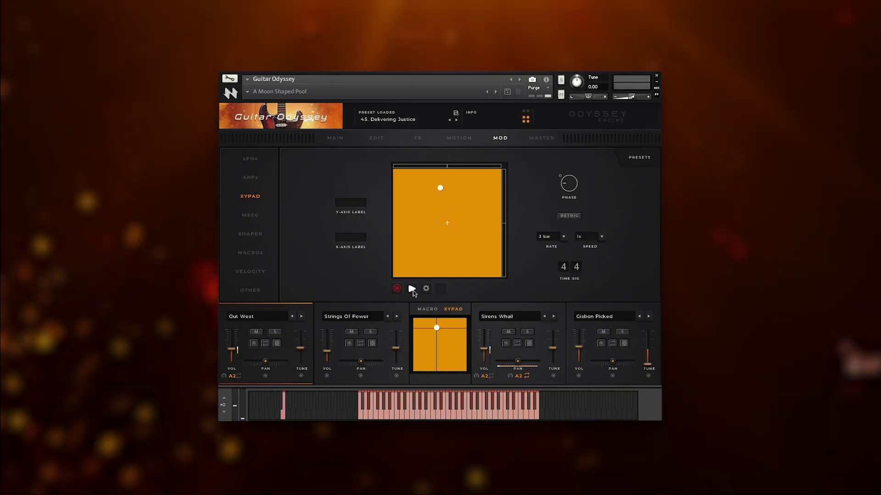
{"action": "left_click", "coordinate": [412, 289]}
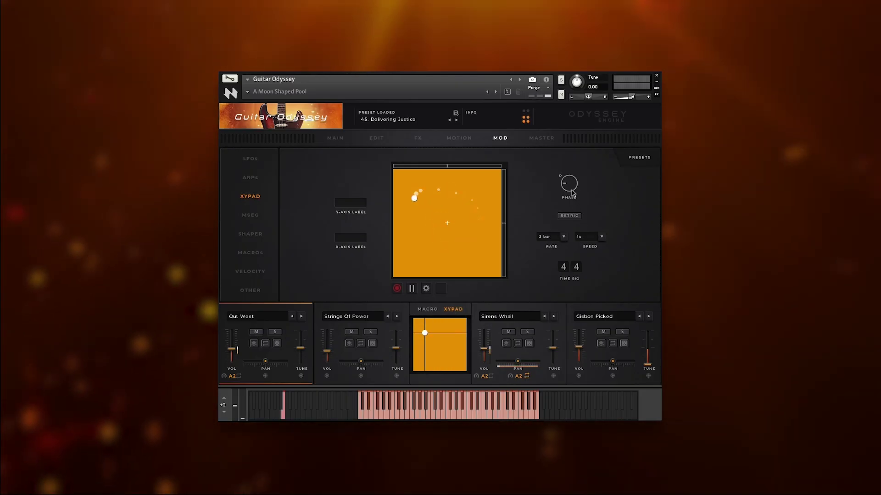
{"action": "mouse_move", "coordinate": [572, 193]}
{"action": "left_mouse_down"}
{"action": "mouse_move", "coordinate": [577, 176]}
{"action": "mouse_move", "coordinate": [568, 198]}
{"action": "left_mouse_up"}
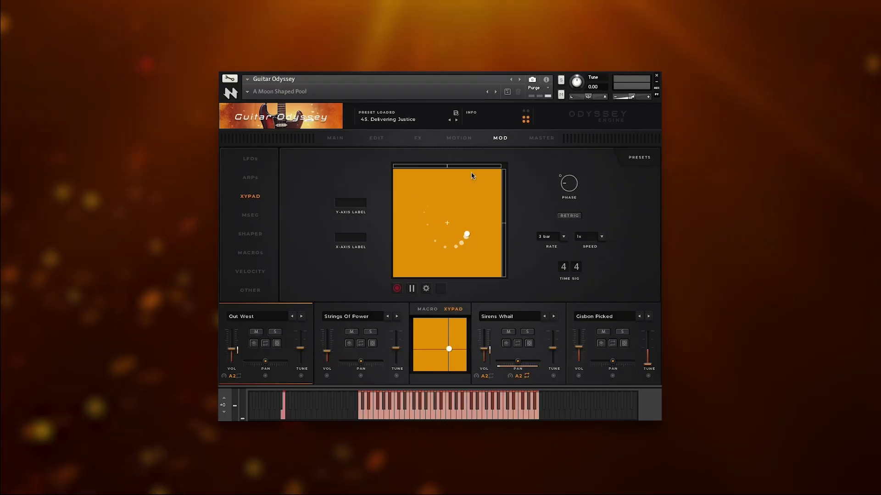
- Shift the XY pad's recorded motion along the Y axis and apply xFade Start + End to it
{"action": "left_click_drag", "start_coordinate": [505, 219], "coordinate": [506, 236]}
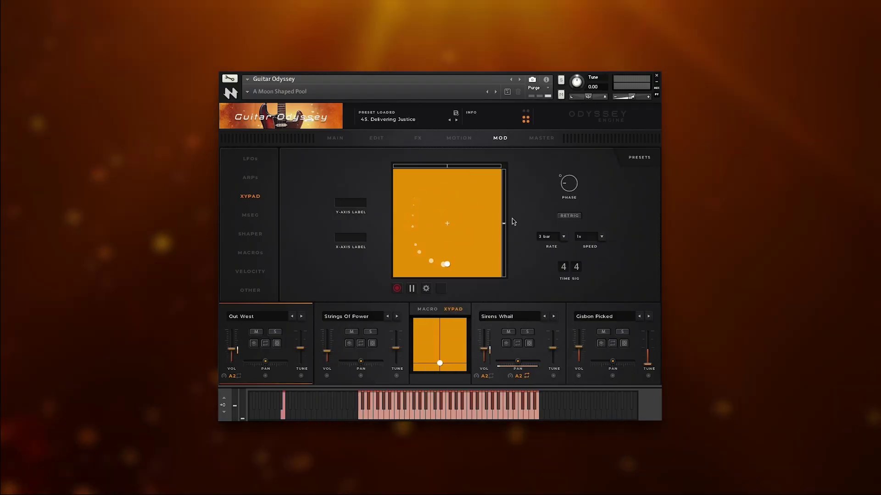
{"action": "left_click", "coordinate": [426, 289]}
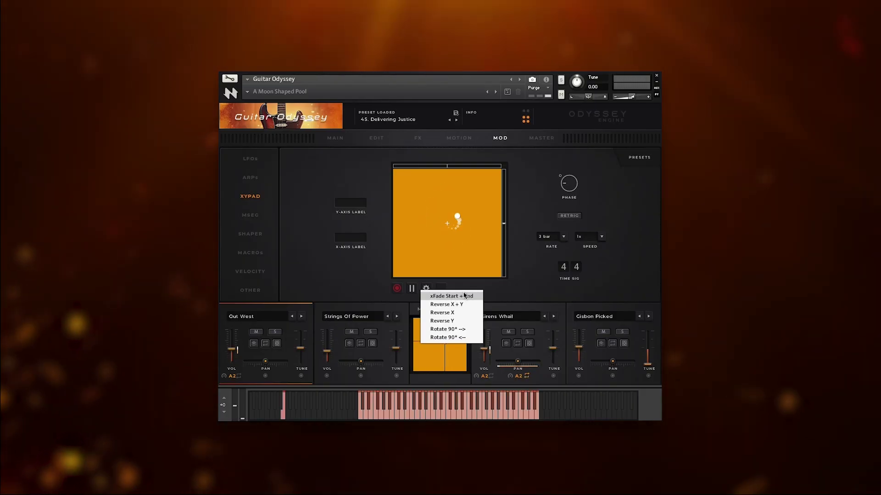
{"action": "left_click", "coordinate": [465, 296]}
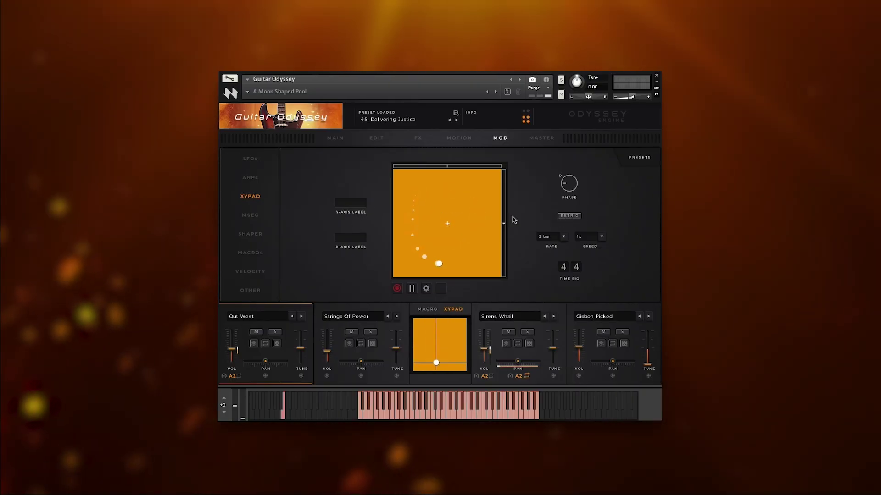
- Label the XY pad's Y axis HELLO and its X axis COOL, and save the labels
{"action": "left_click", "coordinate": [343, 205]}
{"action": "type", "text": "HELLO"}
{"action": "key", "text": "Return"}
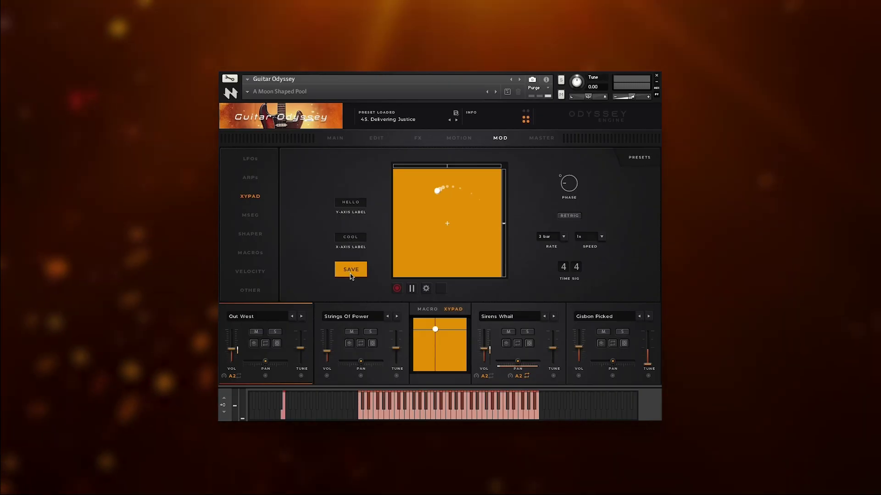
{"action": "left_click", "coordinate": [350, 270]}
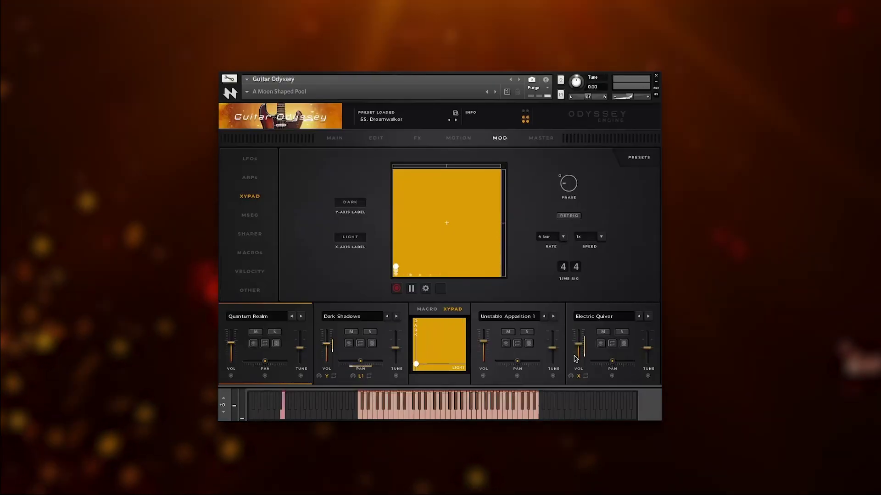
- Look at the Y-modulated filter effect of the Dreamwalker preset and return to the modulation page
{"action": "left_click", "coordinate": [416, 140]}
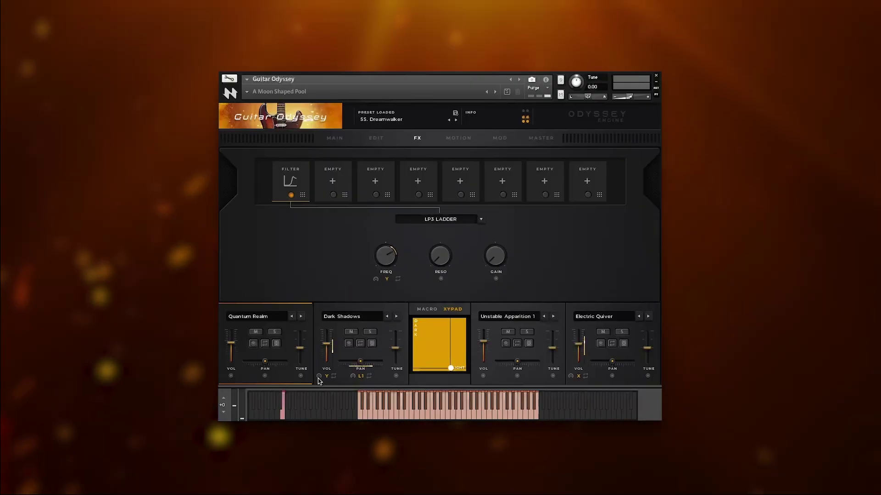
{"action": "left_click", "coordinate": [502, 143]}
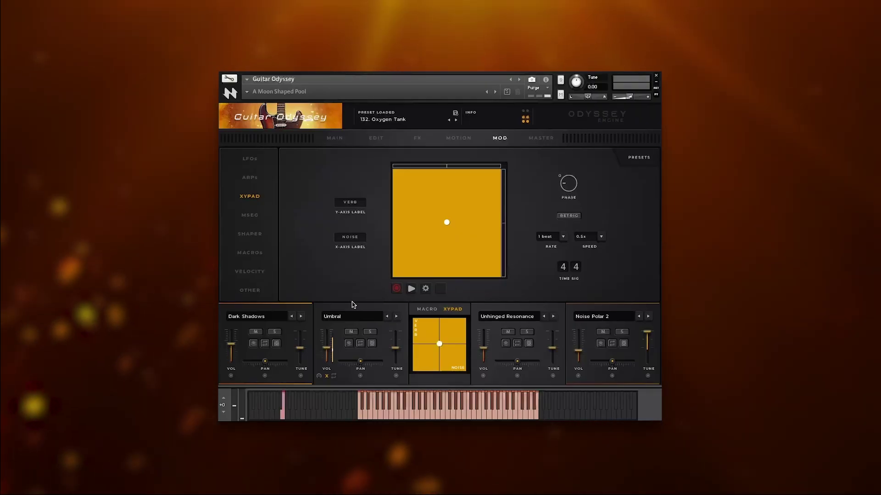
- Move the node around Oxygen Tank's XY pad and record a diagonal movement from the lower-left to the upper-right corner
{"action": "mouse_move", "coordinate": [447, 222]}
{"action": "left_mouse_down"}
{"action": "mouse_move", "coordinate": [489, 222]}
{"action": "mouse_move", "coordinate": [477, 200]}
{"action": "mouse_move", "coordinate": [443, 226]}
{"action": "left_mouse_up"}
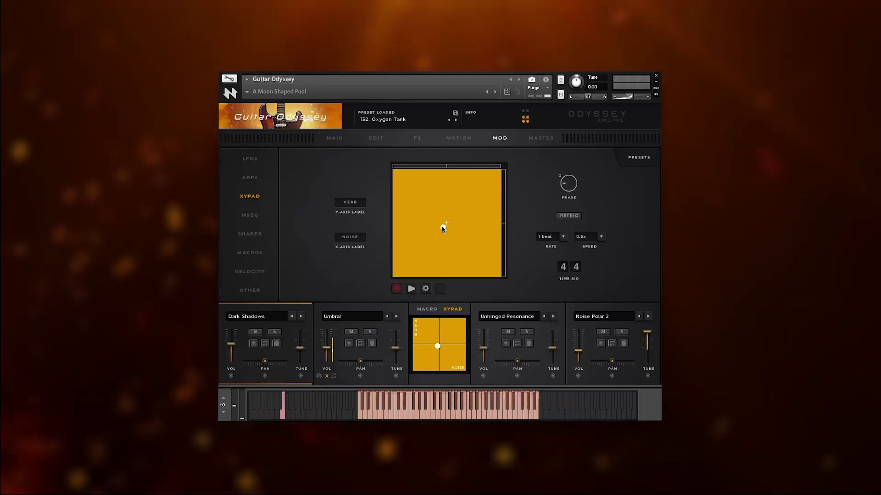
{"action": "left_click_drag", "start_coordinate": [444, 228], "coordinate": [399, 260]}
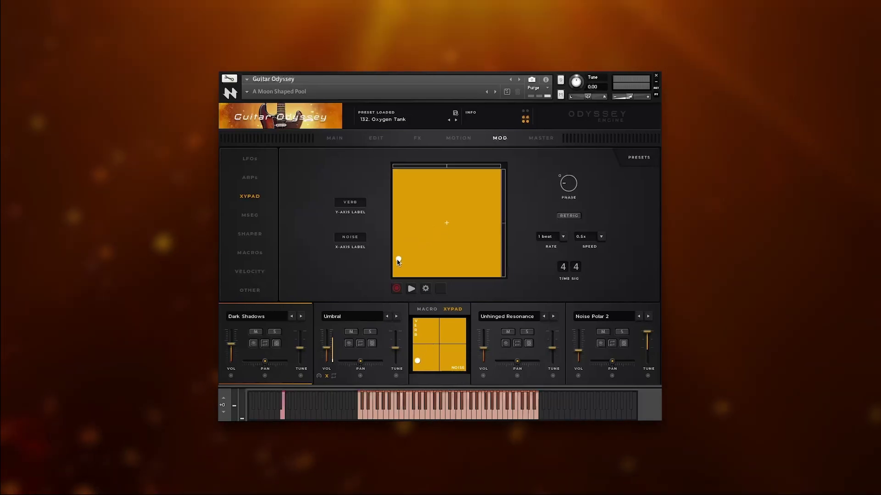
{"action": "left_click_drag", "start_coordinate": [490, 208], "coordinate": [386, 282]}
{"action": "left_click_drag", "start_coordinate": [511, 209], "coordinate": [518, 183]}
{"action": "left_click_drag", "start_coordinate": [464, 190], "coordinate": [378, 265]}
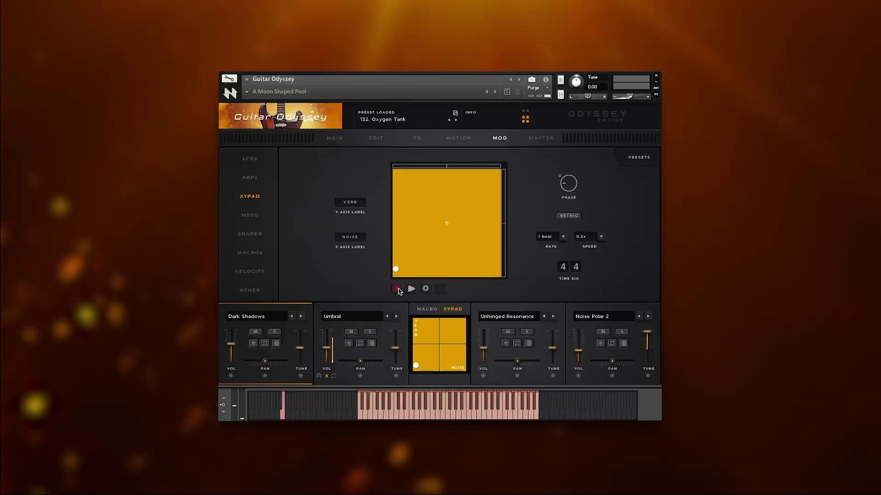
{"action": "left_click", "coordinate": [397, 290]}
{"action": "left_click_drag", "start_coordinate": [395, 273], "coordinate": [541, 171]}
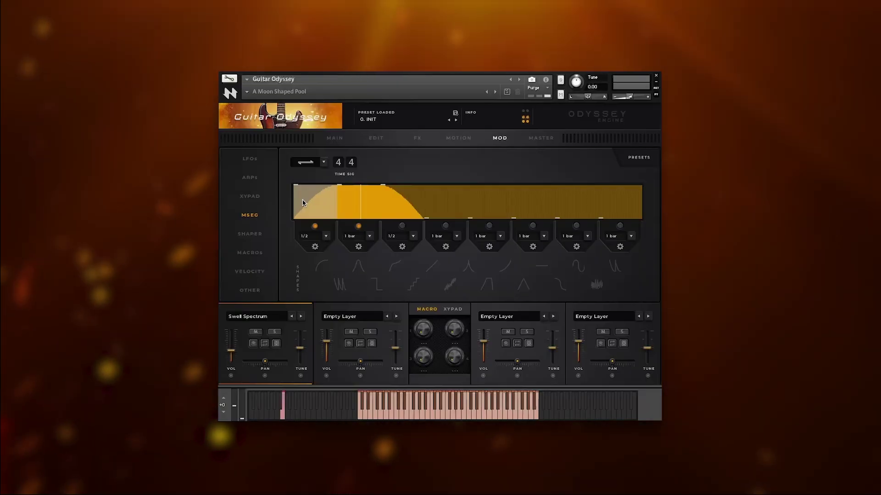
- Select the third MSEG segment, apply a rising curve shape, and check the length options of the first segment
{"action": "left_click", "coordinate": [405, 204]}
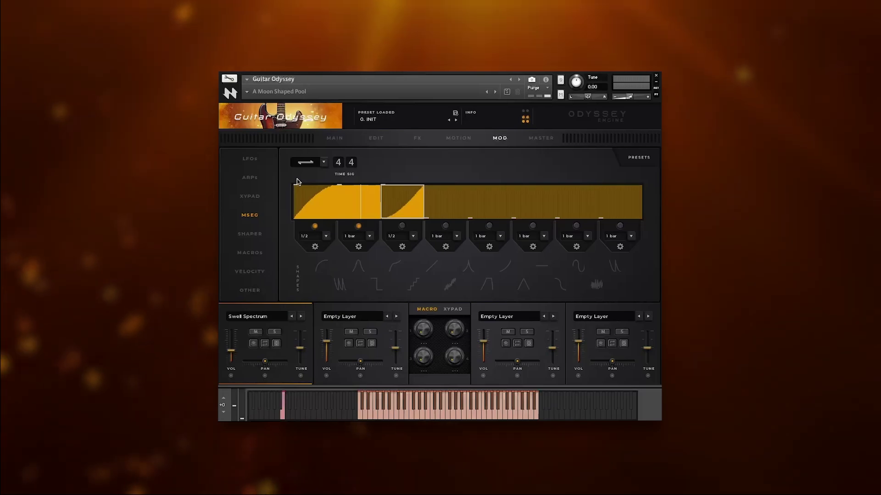
{"action": "left_click", "coordinate": [317, 236]}
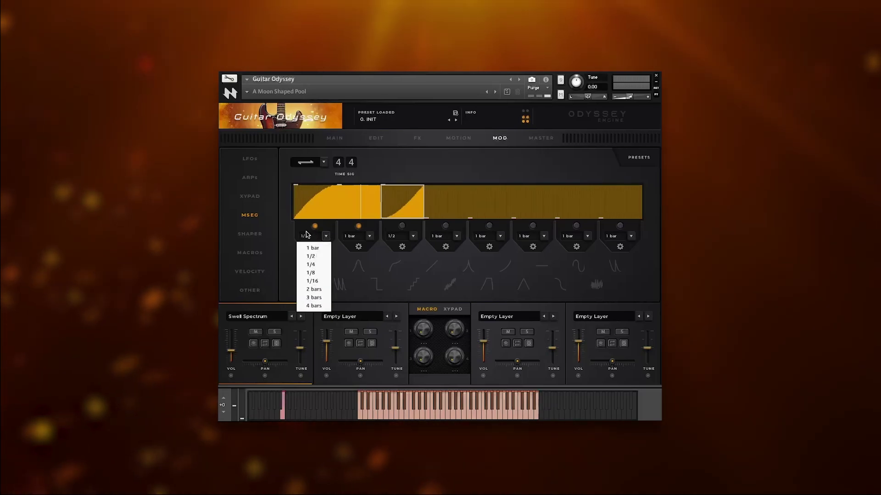
{"action": "left_click", "coordinate": [306, 227]}
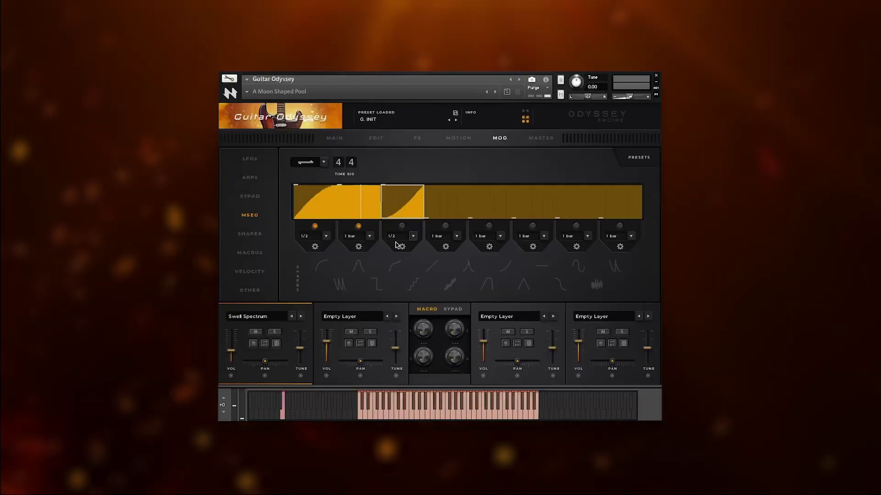
- Flip the third MSEG segment's curve horizontally and enable that segment
{"action": "left_click", "coordinate": [400, 246]}
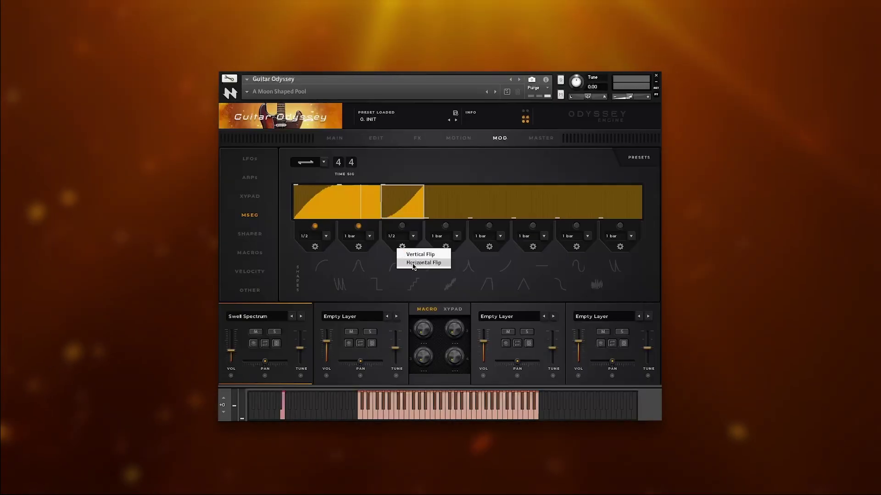
{"action": "left_click", "coordinate": [413, 263]}
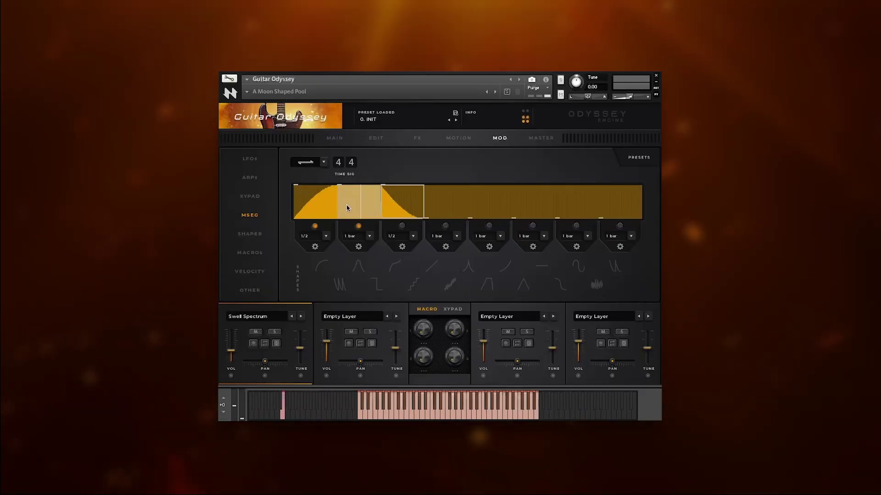
{"action": "left_click", "coordinate": [445, 226]}
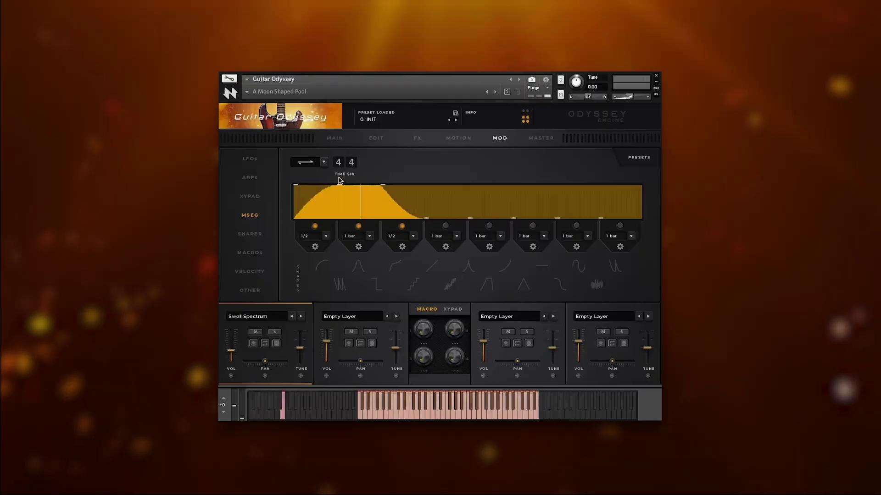
- Set the MSEG playback mode to S -> E Loop and move the marker to the start of the third segment
{"action": "left_click", "coordinate": [322, 161]}
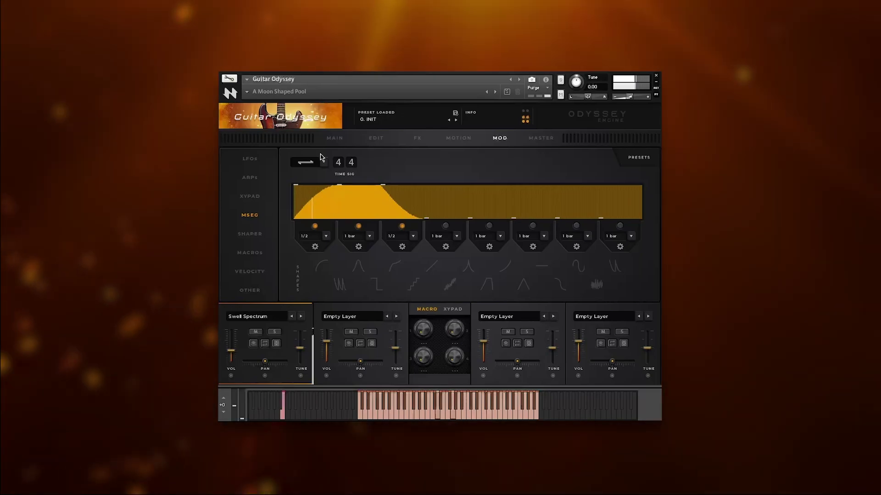
{"action": "left_click", "coordinate": [321, 161]}
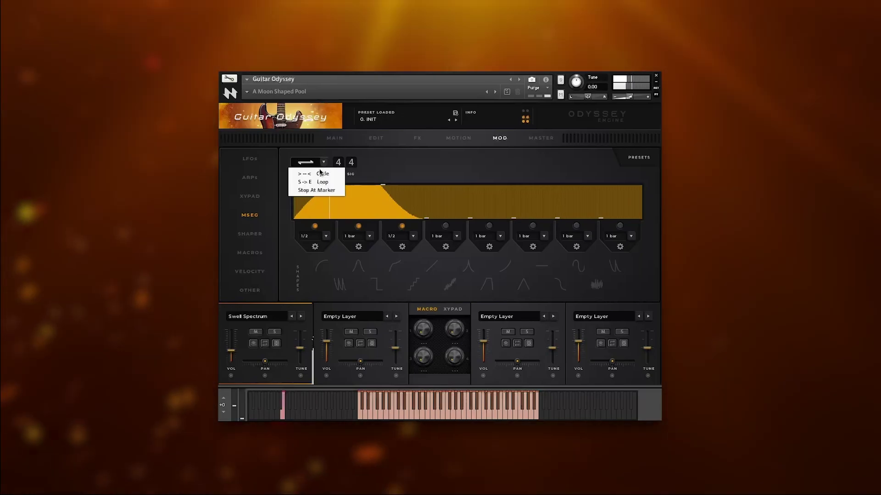
{"action": "left_click", "coordinate": [320, 183]}
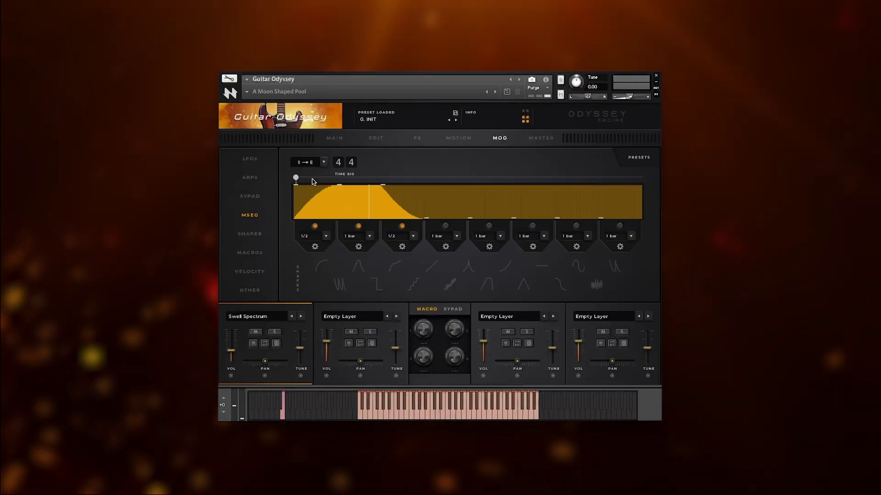
{"action": "mouse_move", "coordinate": [296, 180]}
{"action": "left_mouse_down"}
{"action": "mouse_move", "coordinate": [415, 182]}
{"action": "mouse_move", "coordinate": [376, 184]}
{"action": "mouse_move", "coordinate": [383, 187]}
{"action": "left_mouse_up"}
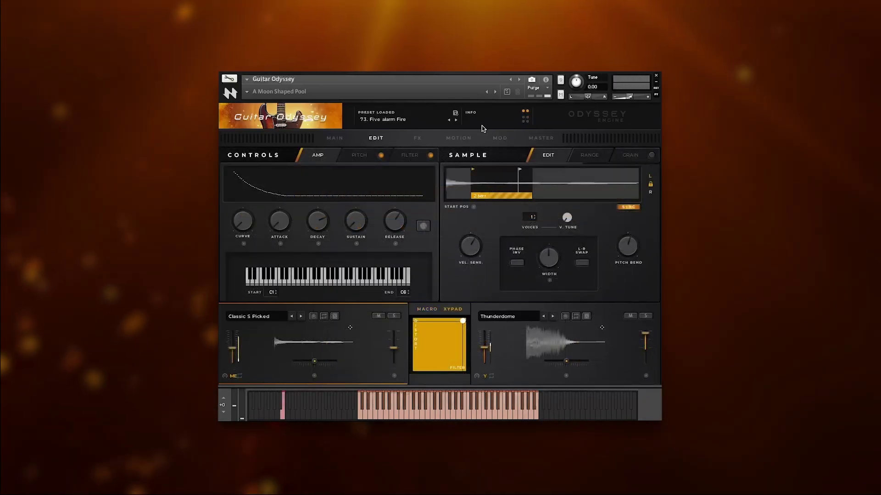
- Show Five alarm Fire's modulation page and look at the MSEG-modulated filter effect in Approaching Dawn before returning to its modulators
{"action": "left_click", "coordinate": [498, 137]}
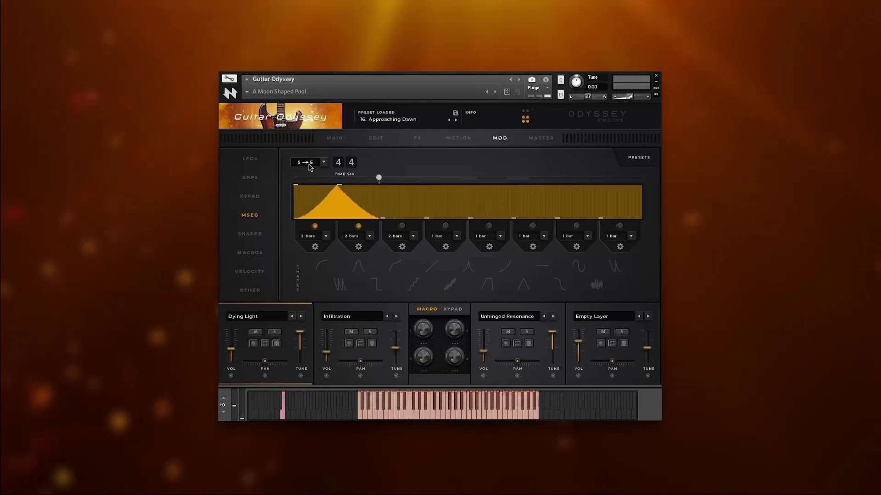
{"action": "left_click", "coordinate": [417, 138]}
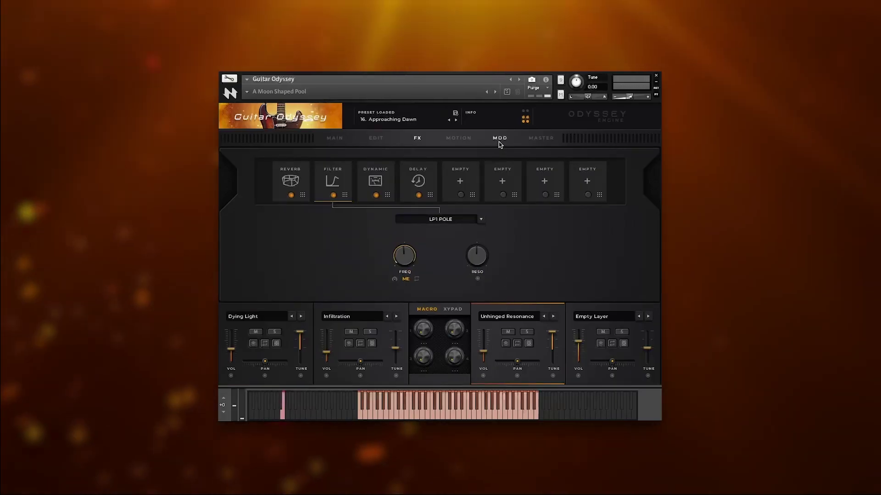
{"action": "left_click", "coordinate": [499, 139]}
{"action": "left_click", "coordinate": [499, 140]}
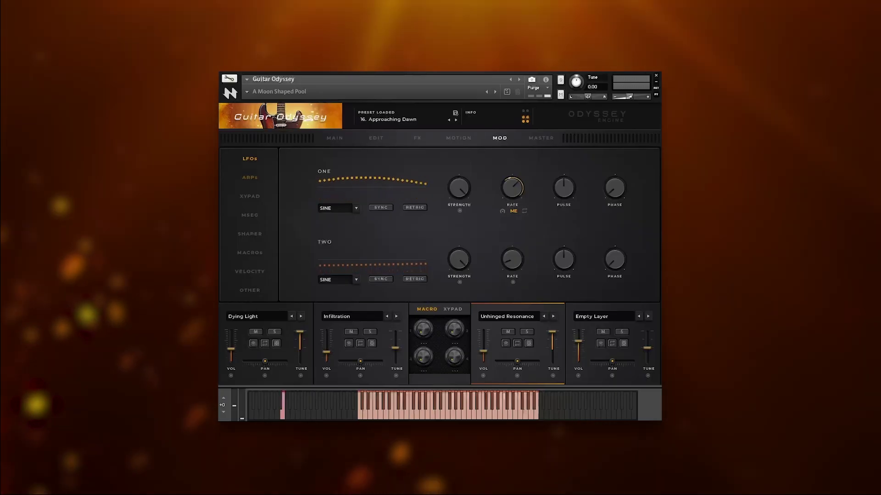
- Open the Shaper and switch its source to LFO 2 and back to LFO 1
{"action": "left_click", "coordinate": [264, 237]}
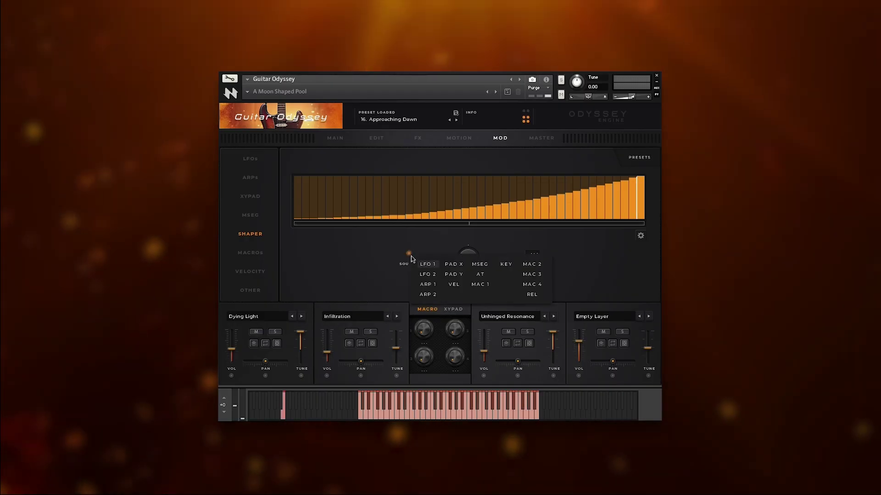
{"action": "left_click", "coordinate": [411, 256]}
{"action": "left_click", "coordinate": [427, 275]}
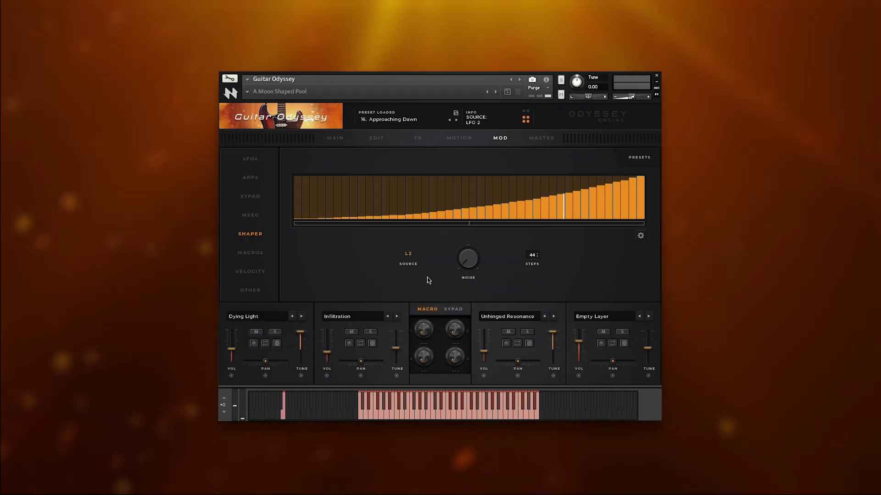
{"action": "left_click", "coordinate": [408, 256]}
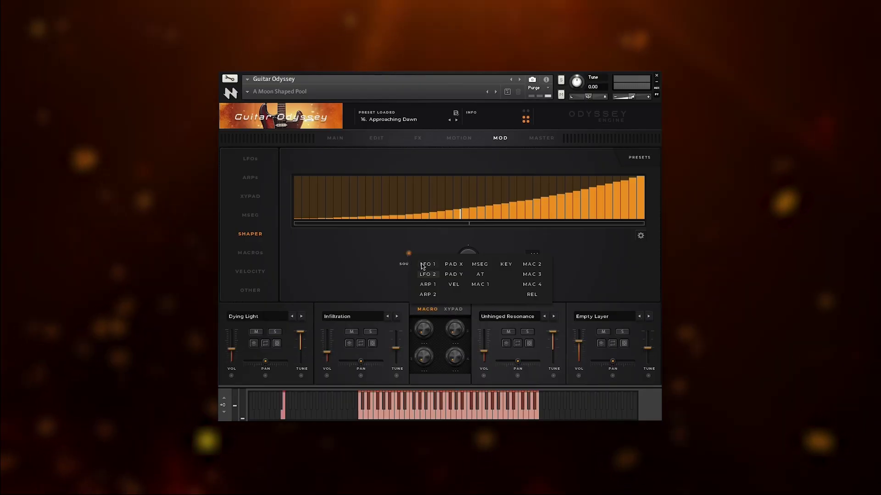
{"action": "left_click", "coordinate": [426, 264]}
- Raise the Shaper's steps to 128 and reshape its curve into two peaks
{"action": "left_click_drag", "start_coordinate": [533, 257], "coordinate": [547, 219]}
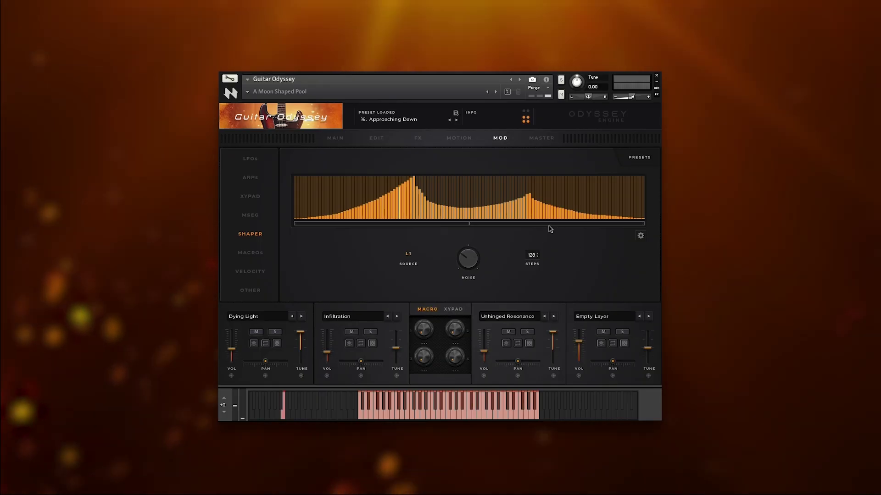
{"action": "mouse_move", "coordinate": [545, 225]}
{"action": "left_mouse_down"}
{"action": "mouse_move", "coordinate": [497, 228]}
{"action": "mouse_move", "coordinate": [571, 229]}
{"action": "mouse_move", "coordinate": [549, 228]}
{"action": "left_mouse_up"}
- Flip the Shaper's curve vertically and back, and flip it horizontally and back
{"action": "left_click", "coordinate": [641, 236]}
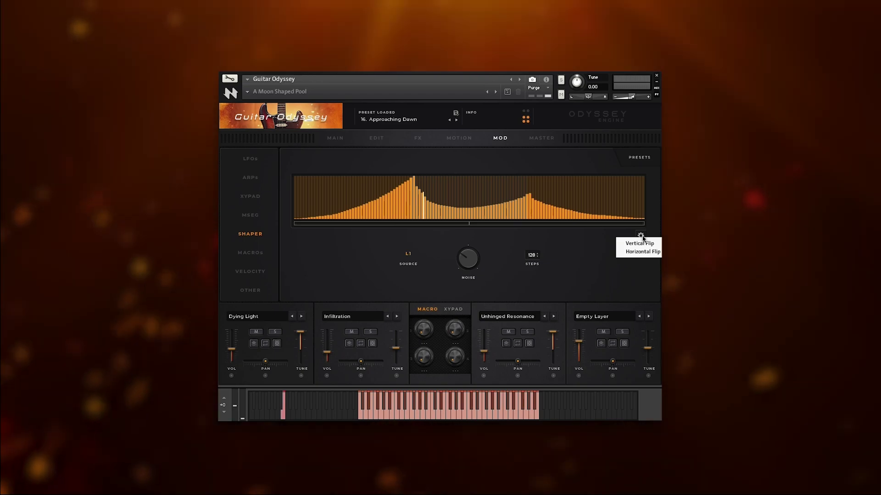
{"action": "left_click", "coordinate": [641, 244]}
{"action": "left_click", "coordinate": [641, 237]}
{"action": "left_click", "coordinate": [641, 243]}
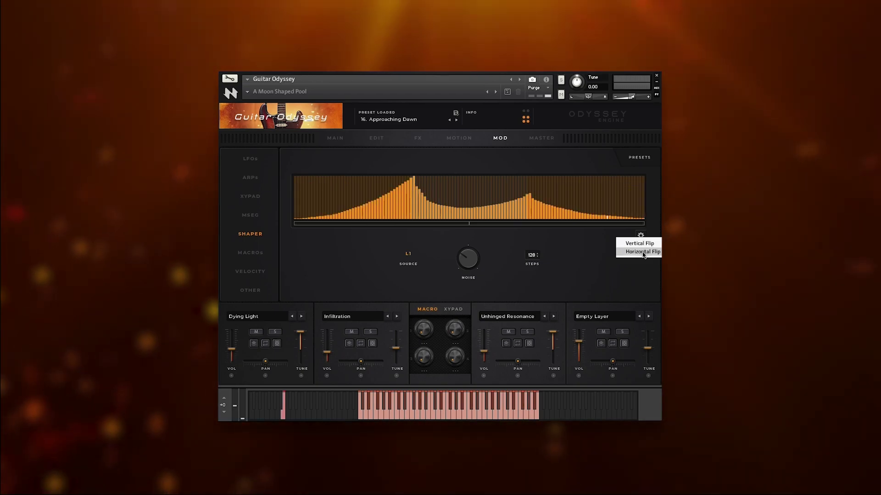
{"action": "left_click", "coordinate": [642, 251]}
{"action": "left_click", "coordinate": [641, 235]}
{"action": "left_click", "coordinate": [642, 252]}
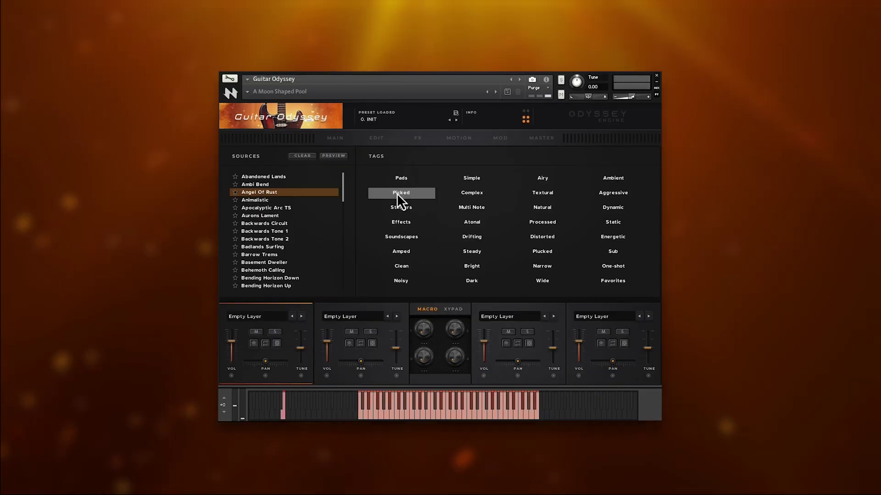
- Filter the sources by the Simple and Soundscapes tags and load Fractus Pad into the first layer
{"action": "left_click", "coordinate": [469, 183]}
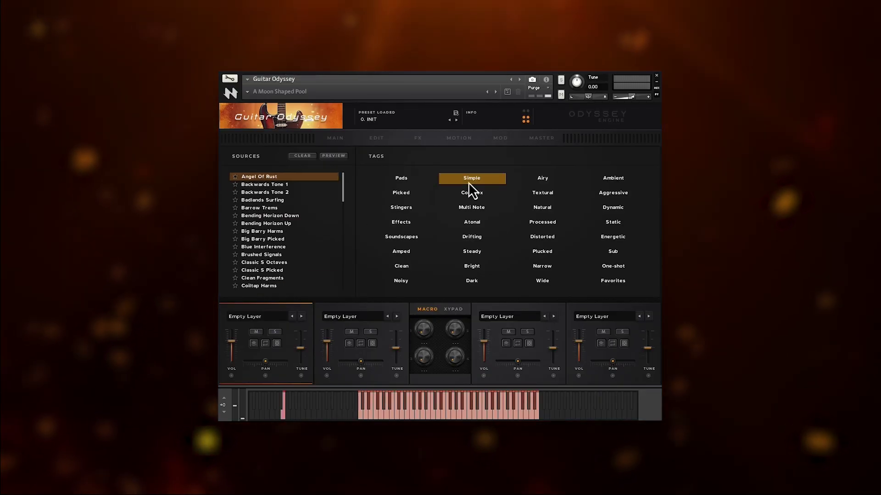
{"action": "left_click", "coordinate": [404, 239]}
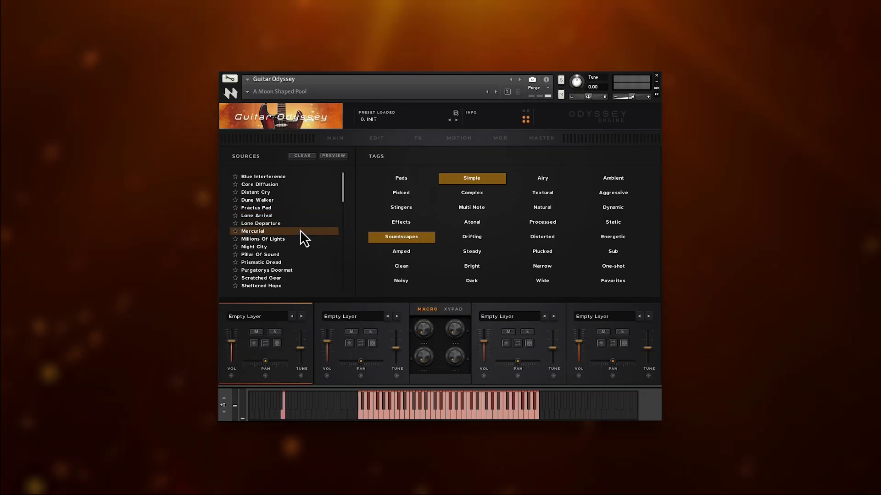
{"action": "left_click", "coordinate": [292, 209]}
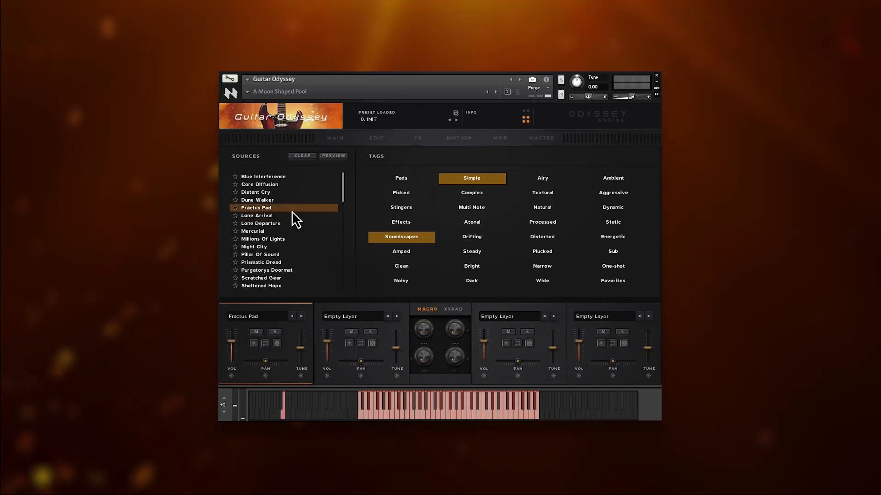
- Show the edit settings of the Fractus Pad layer and lower its volume to -11.5 dB
{"action": "left_click", "coordinate": [376, 138]}
{"action": "left_click_drag", "start_coordinate": [232, 341], "coordinate": [232, 357]}
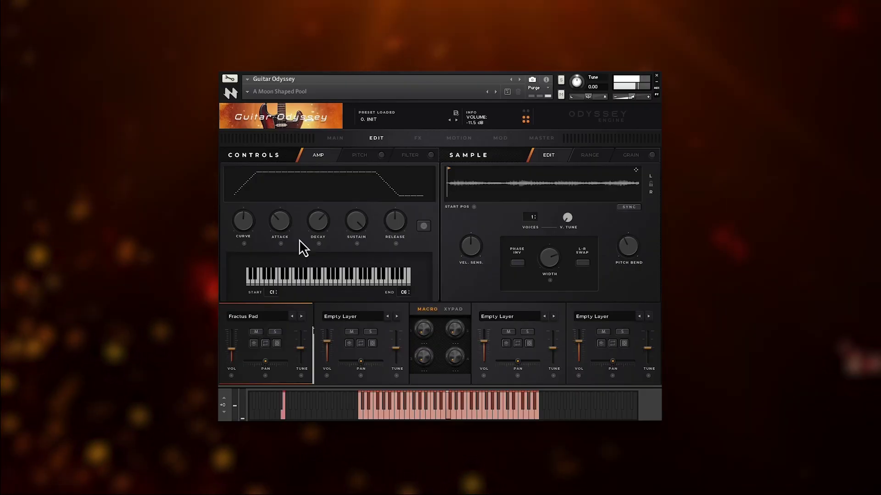
- Shorten the attack and lengthen the release of the Fractus Pad layer's amp envelope
{"action": "left_click_drag", "start_coordinate": [283, 224], "coordinate": [291, 246]}
{"action": "left_click_drag", "start_coordinate": [397, 224], "coordinate": [401, 216]}
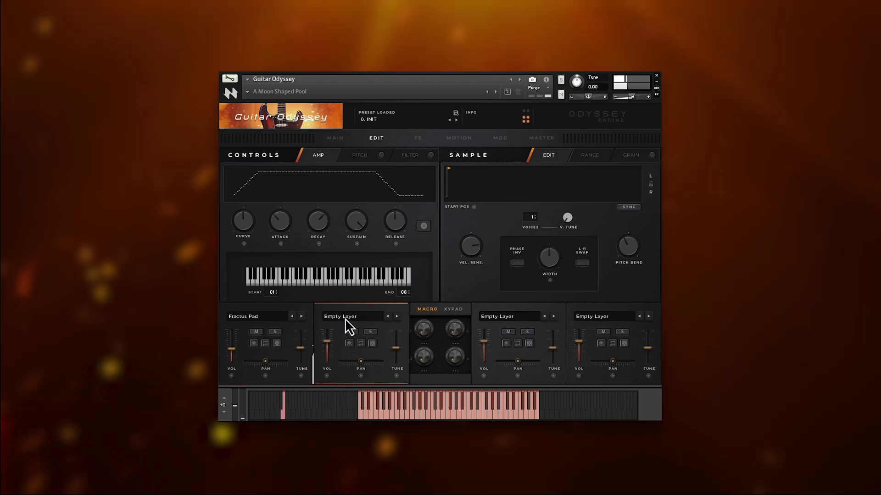
- Filter the second layer's sources by the Pads and Simple tags and load Ebow Harmonics
{"action": "left_click", "coordinate": [345, 318]}
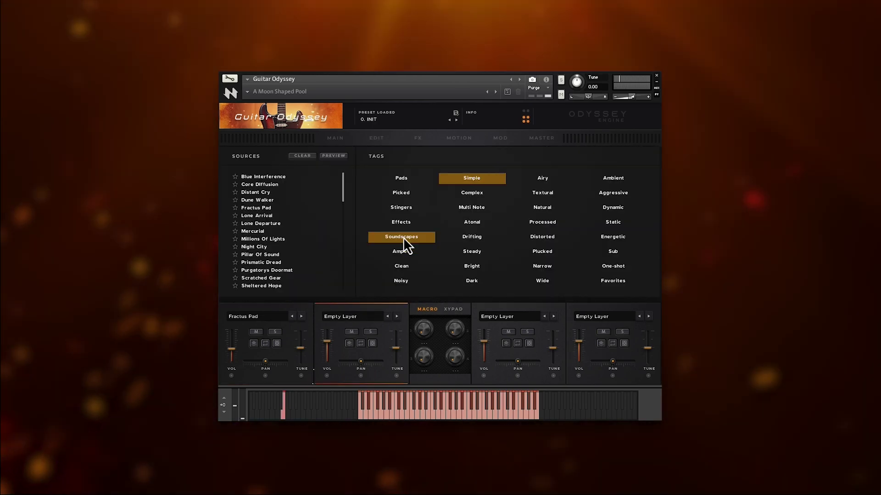
{"action": "left_click", "coordinate": [402, 237]}
{"action": "left_click", "coordinate": [402, 178]}
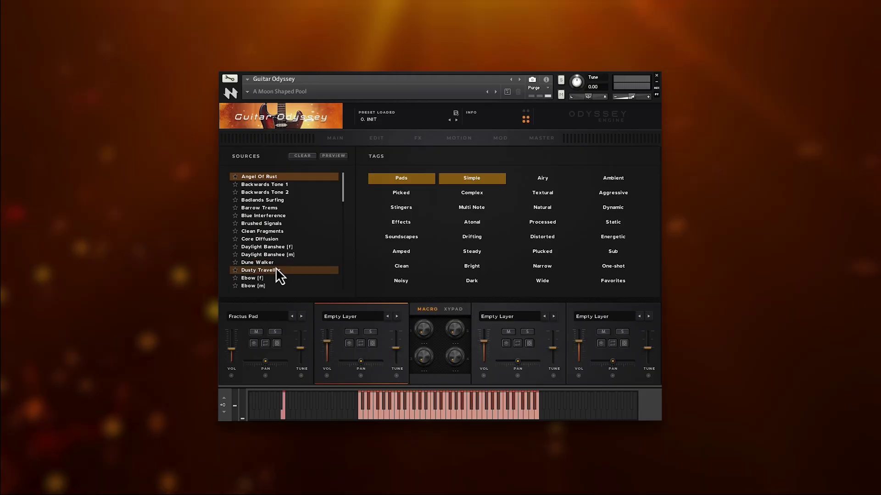
{"action": "left_click_drag", "start_coordinate": [343, 186], "coordinate": [342, 213]}
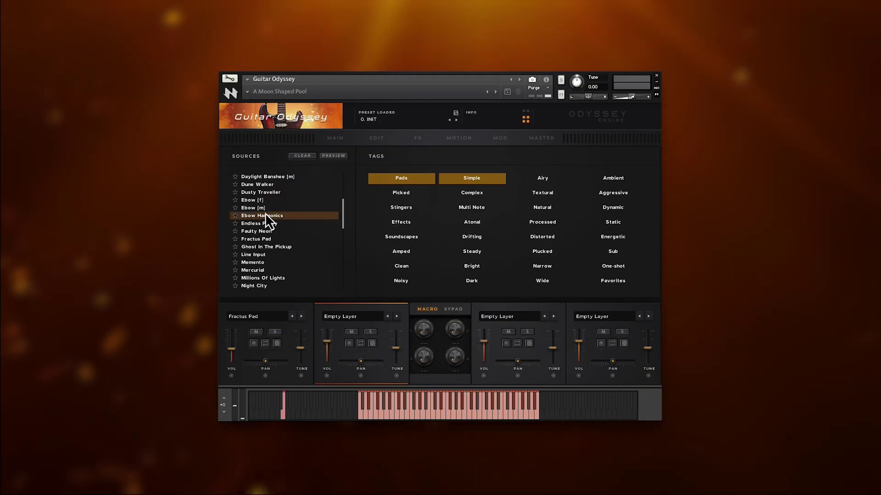
{"action": "left_click", "coordinate": [265, 216]}
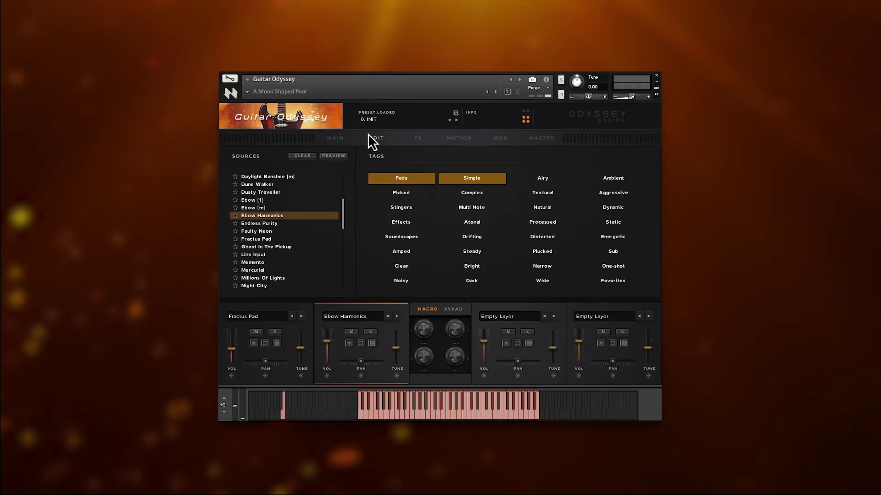
- Solo Ebow Harmonics and set it to 2 voices, more width and 28.3% velocity sensitivity, then set Fractus Pad's velocity sensitivity to 25.5%
{"action": "left_click", "coordinate": [379, 140]}
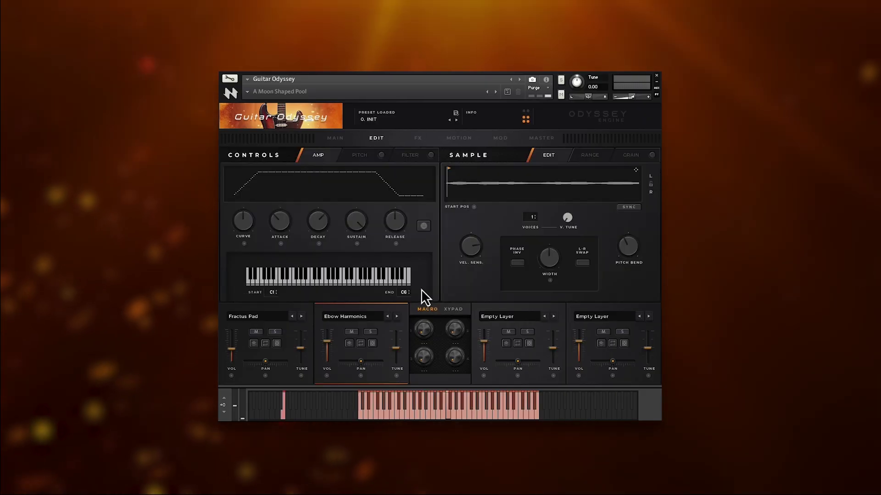
{"action": "left_click", "coordinate": [371, 333]}
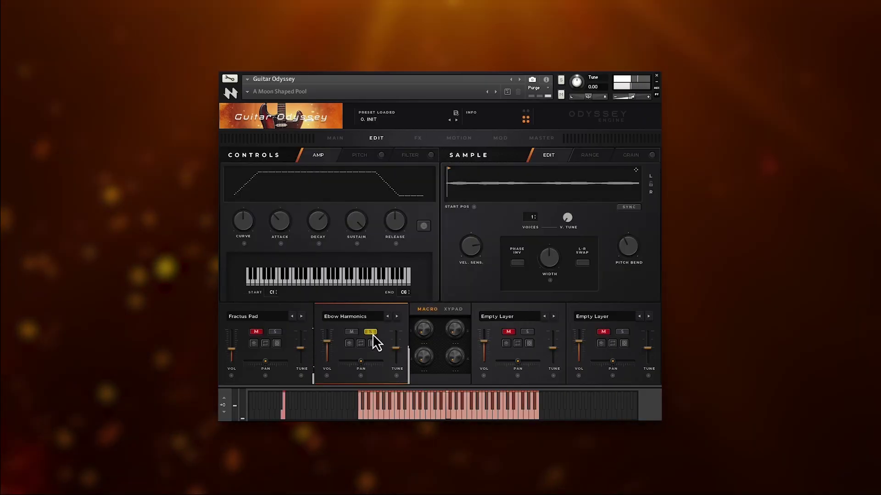
{"action": "mouse_move", "coordinate": [556, 260]}
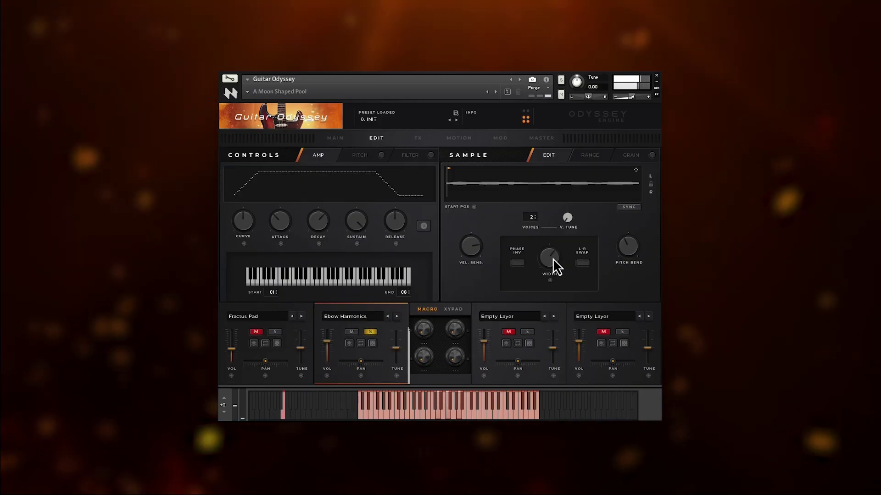
{"action": "scroll", "coordinate": [552, 258], "scroll_direction": "down", "scroll_amount": 5}
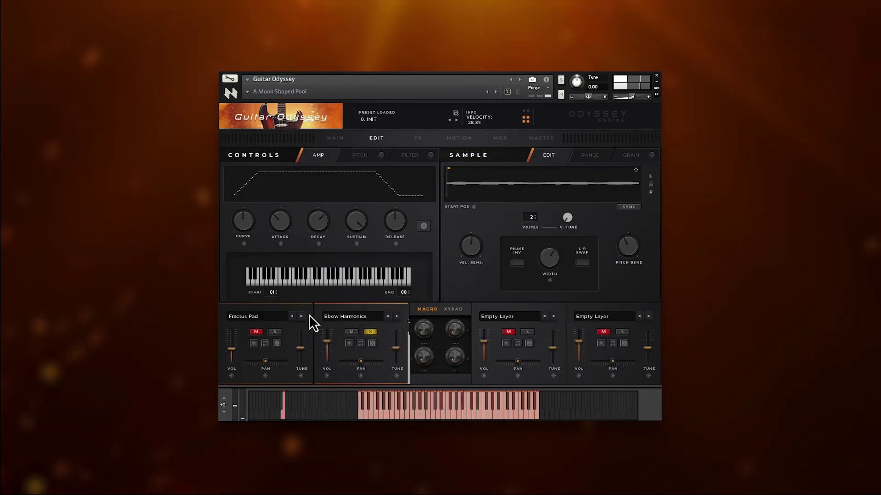
{"action": "scroll", "coordinate": [480, 251], "scroll_direction": "down", "scroll_amount": 2}
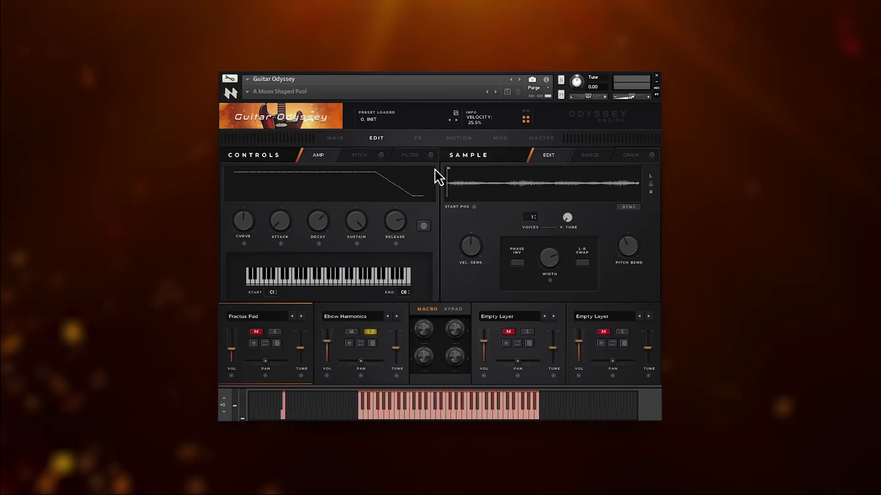
- Try several Complex presets for the Shaper and load Great Waves
{"action": "left_click", "coordinate": [497, 141]}
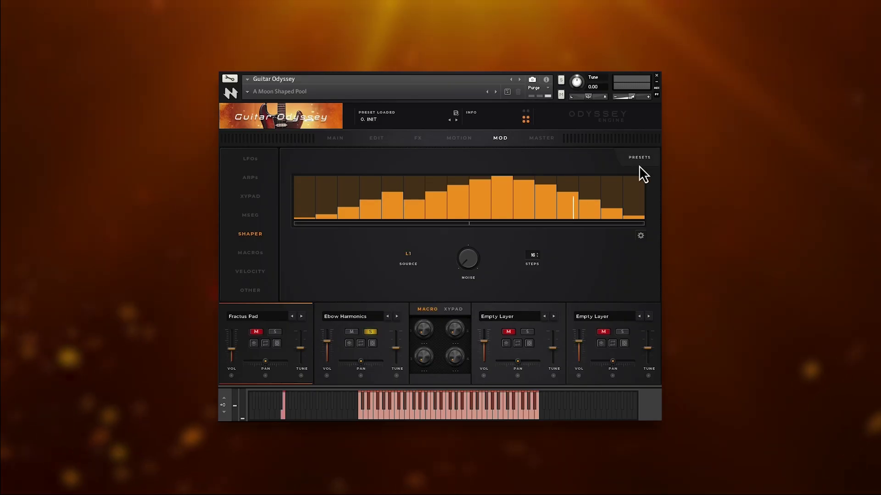
{"action": "left_click", "coordinate": [640, 167]}
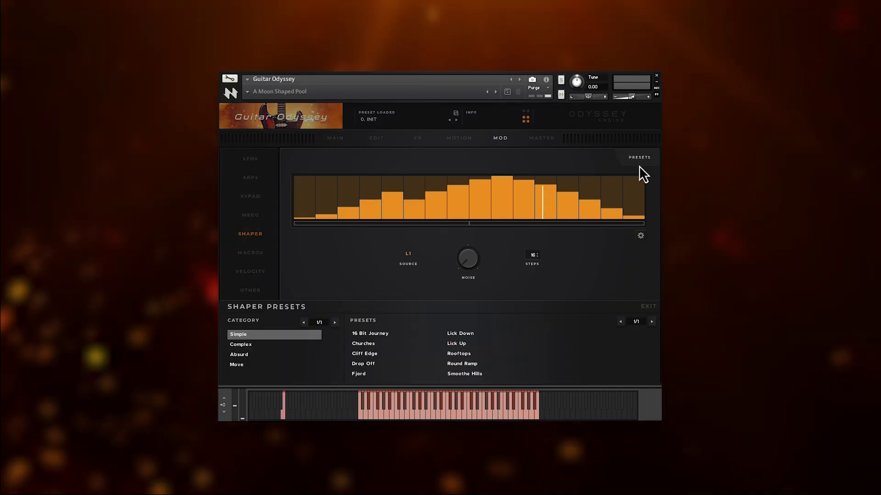
{"action": "left_click", "coordinate": [256, 348]}
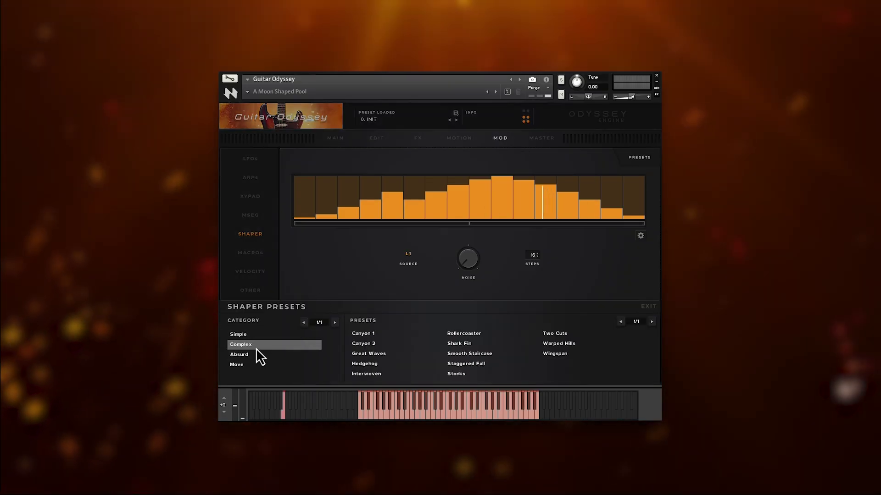
{"action": "left_click", "coordinate": [458, 333]}
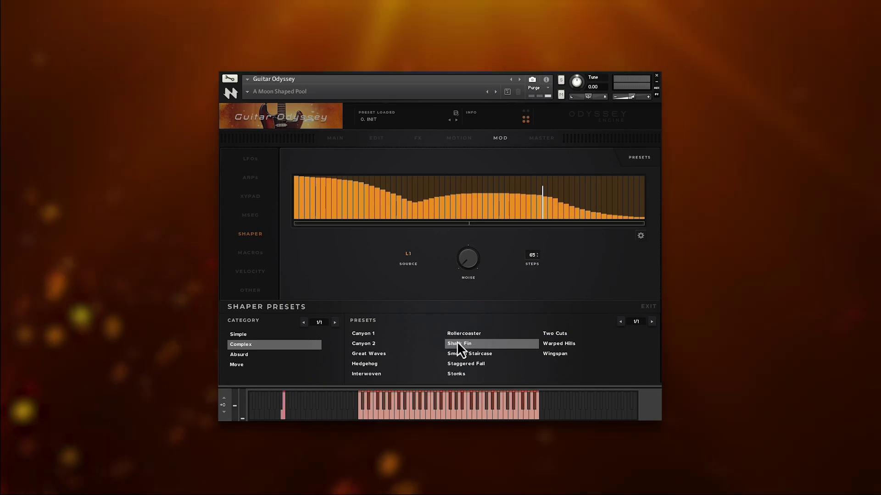
{"action": "left_click", "coordinate": [457, 344]}
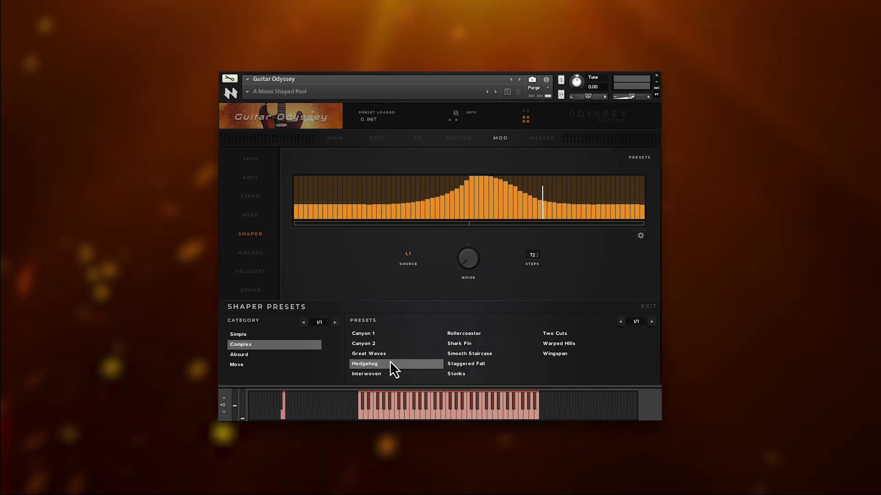
{"action": "left_click", "coordinate": [389, 357]}
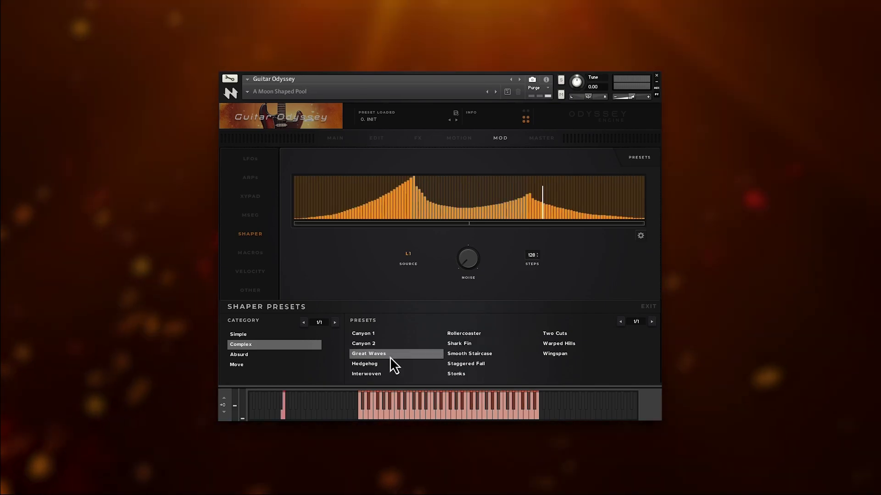
{"action": "left_click", "coordinate": [509, 134]}
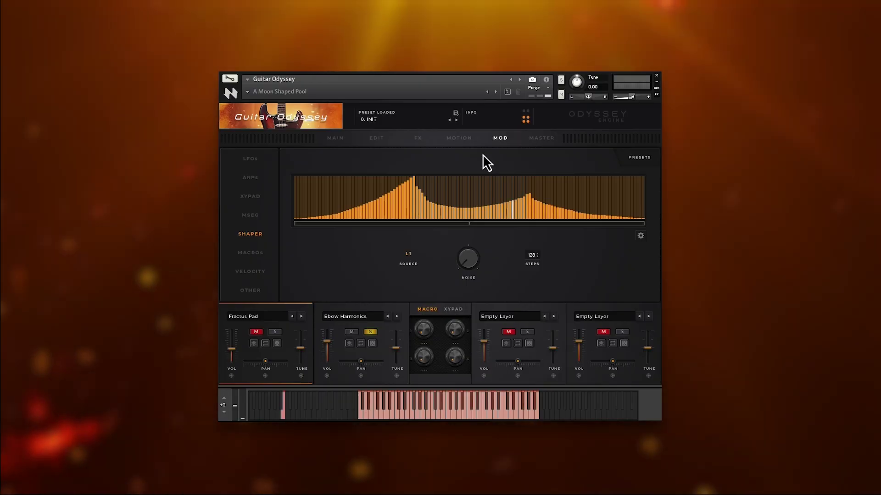
- Sync LFO One, which drives the Shaper, at a rate of 2 bars and return to the Shaper
{"action": "left_click", "coordinate": [409, 255]}
{"action": "left_click", "coordinate": [408, 250]}
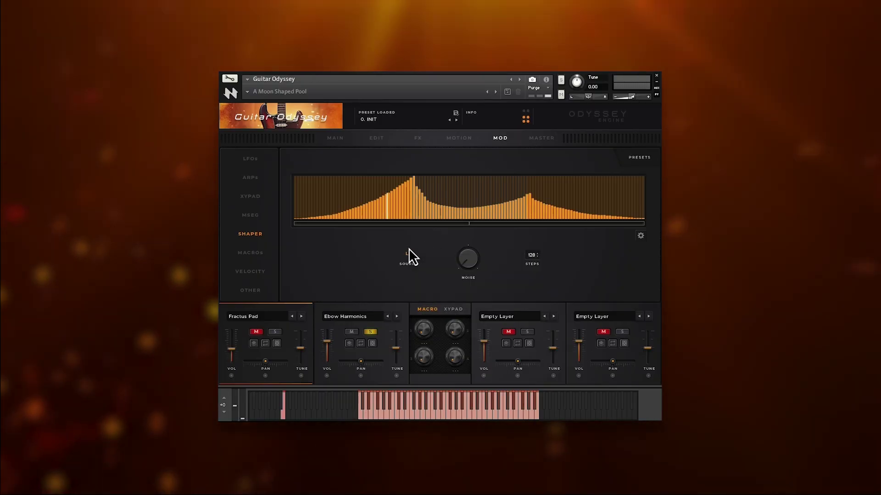
{"action": "left_click", "coordinate": [248, 160]}
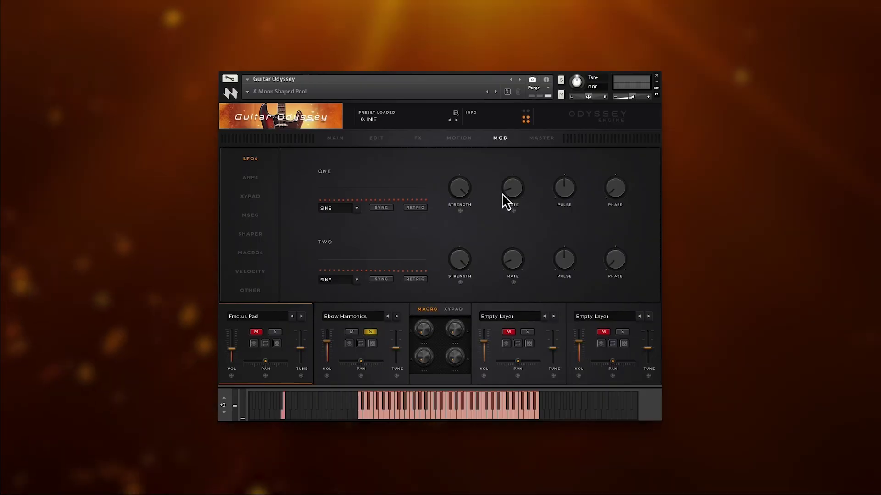
{"action": "left_click", "coordinate": [381, 207]}
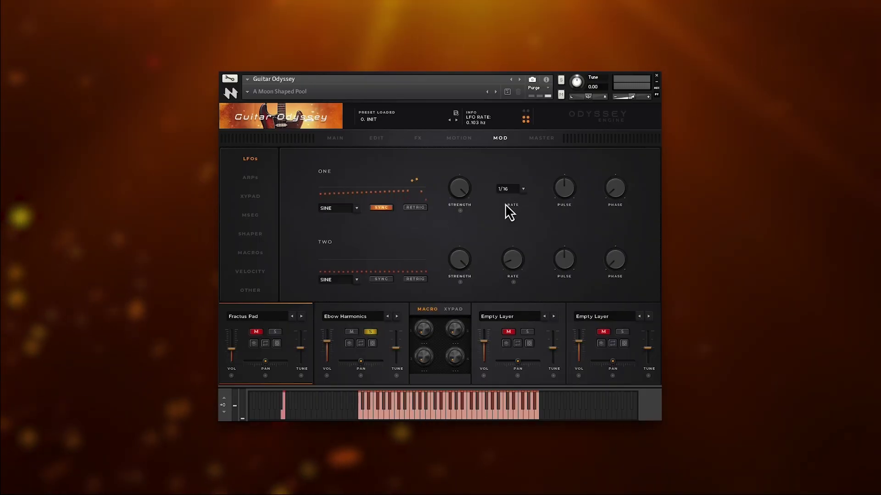
{"action": "left_click", "coordinate": [513, 191]}
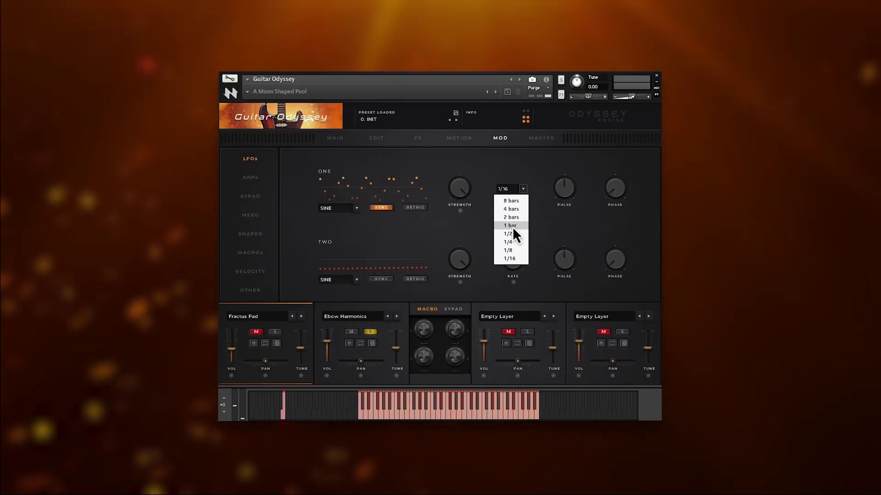
{"action": "left_click", "coordinate": [513, 217]}
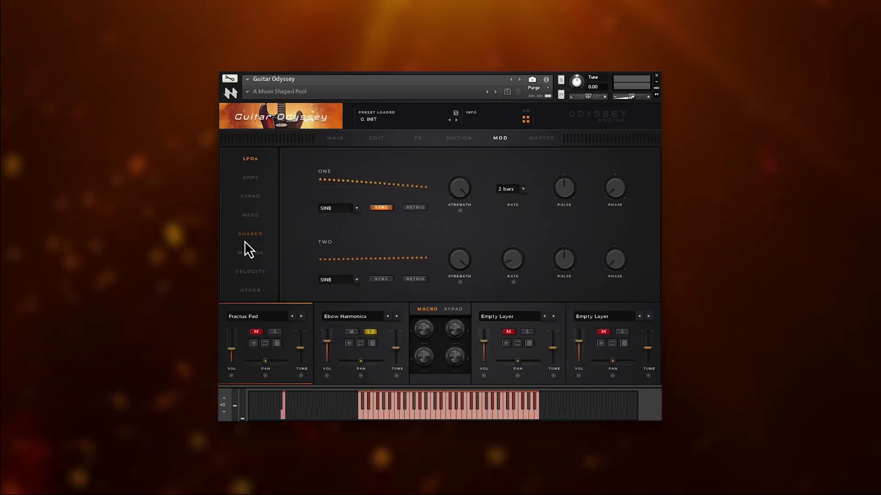
{"action": "left_click", "coordinate": [250, 235]}
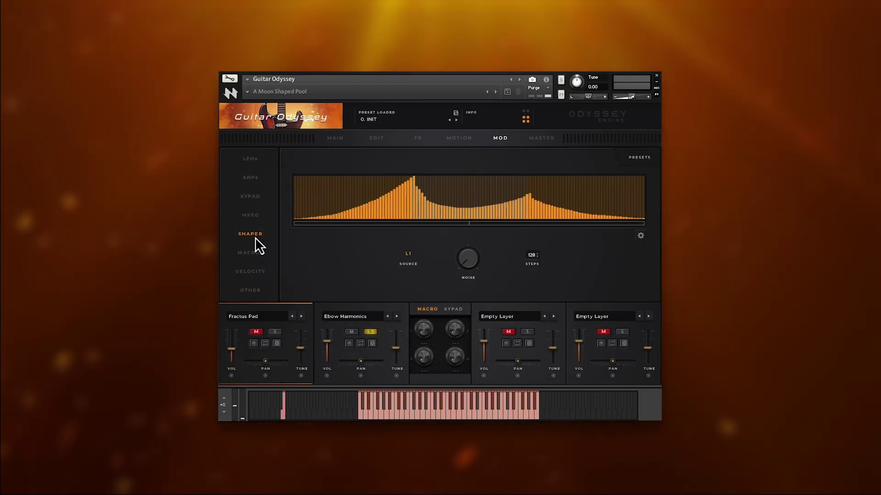
- Unsolo Ebow Harmonics and add a Distort effect to the first FX slot of the Fractus Pad layer
{"action": "left_click", "coordinate": [419, 138]}
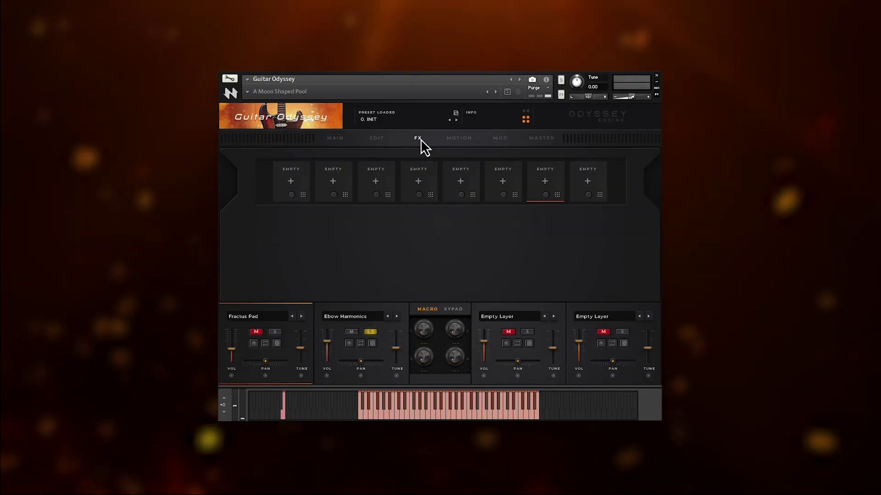
{"action": "left_click", "coordinate": [369, 332]}
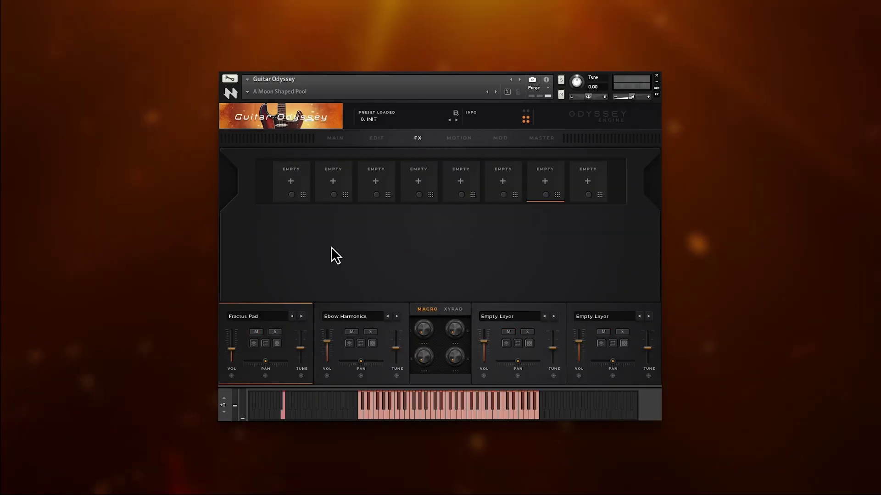
{"action": "left_click", "coordinate": [291, 181]}
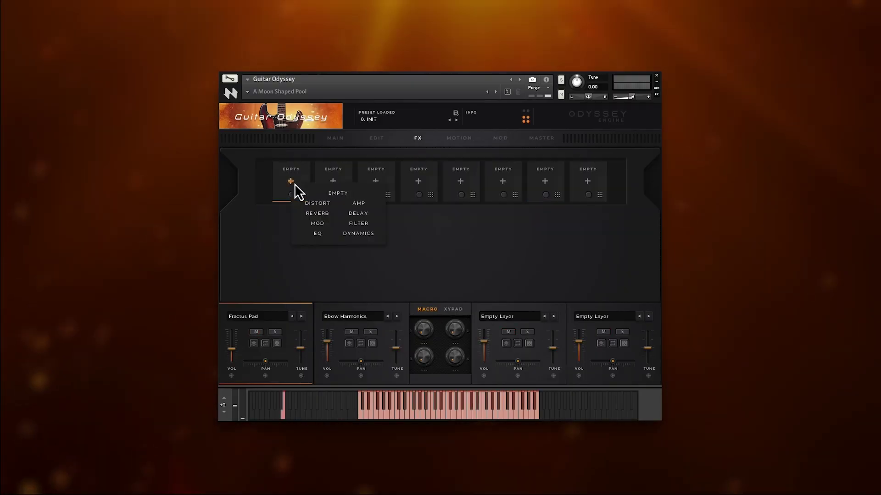
{"action": "left_click", "coordinate": [320, 204]}
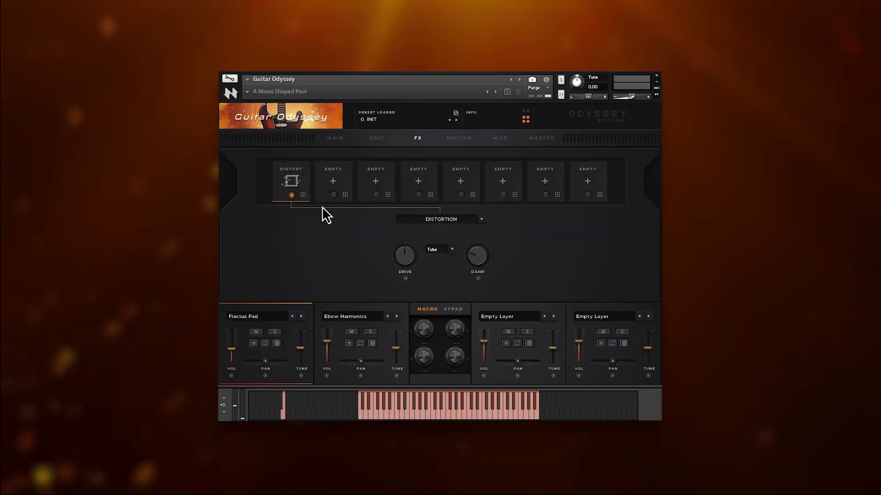
- Modulate the Distortion's drive with the Shaper at a 44% modulation range and lower the base drive
{"action": "left_click", "coordinate": [406, 279]}
{"action": "left_click", "coordinate": [482, 308]}
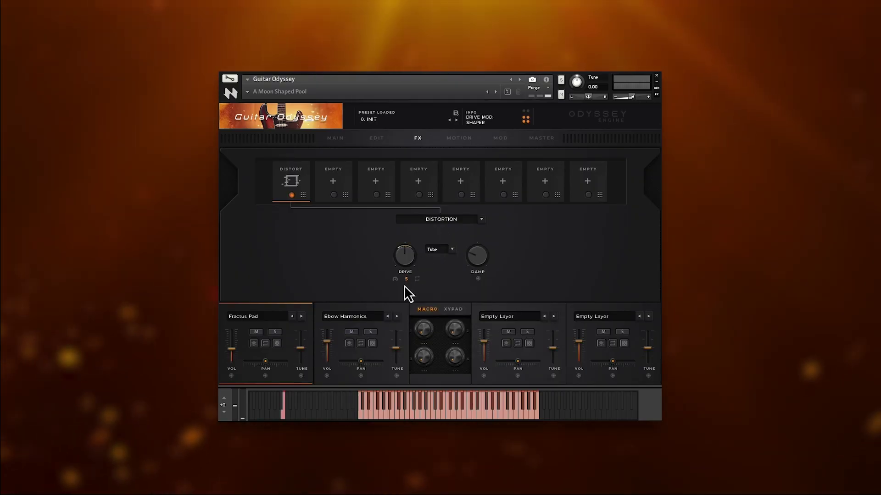
{"action": "mouse_move", "coordinate": [394, 280]}
{"action": "left_mouse_down"}
{"action": "mouse_move", "coordinate": [403, 269]}
{"action": "mouse_move", "coordinate": [392, 293]}
{"action": "left_mouse_up"}
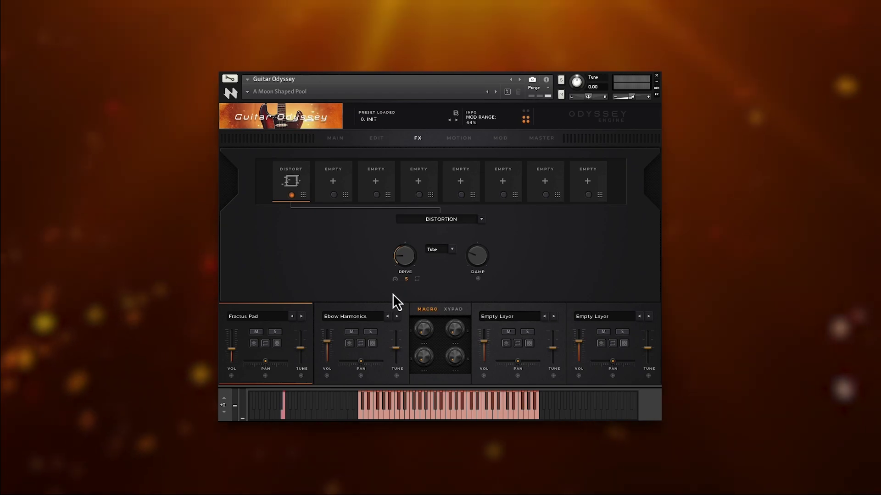
- Solo the Fractus Pad layer and fine-tune its Distortion, setting the drive to 31.2% and the damp to 0.0%
{"action": "left_click", "coordinate": [277, 331]}
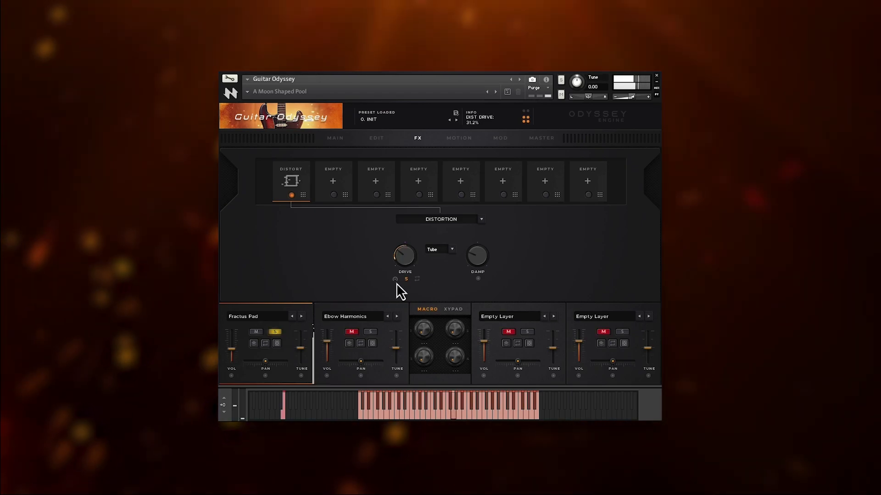
{"action": "left_click_drag", "start_coordinate": [396, 282], "coordinate": [396, 277]}
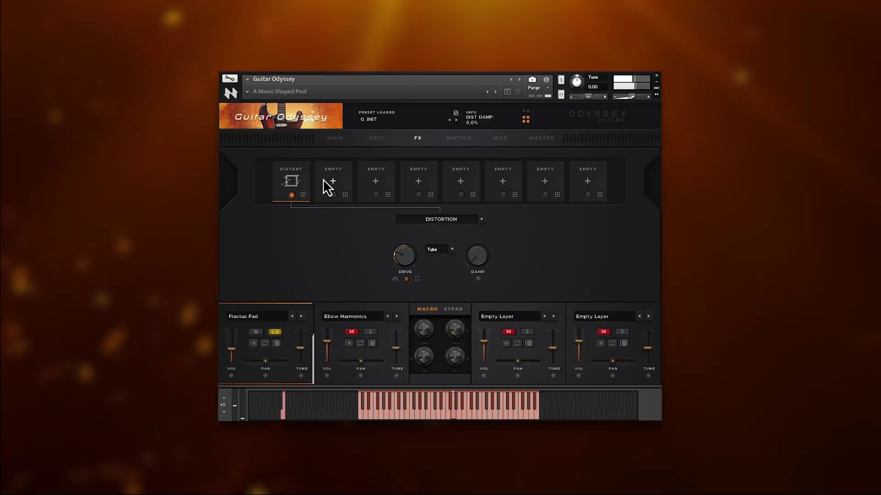
- Add a Reverb effect to the second FX slot of the Fractus Pad layer and set its type to Reverb
{"action": "left_click", "coordinate": [333, 181]}
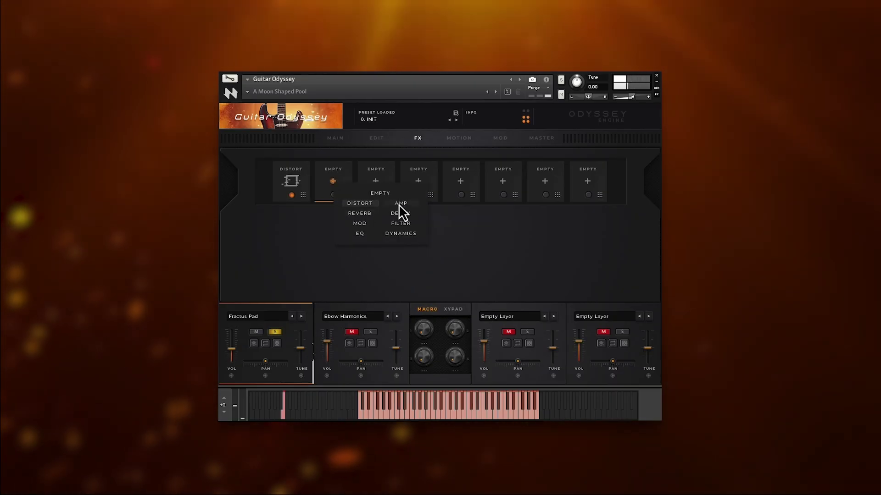
{"action": "left_click", "coordinate": [360, 213]}
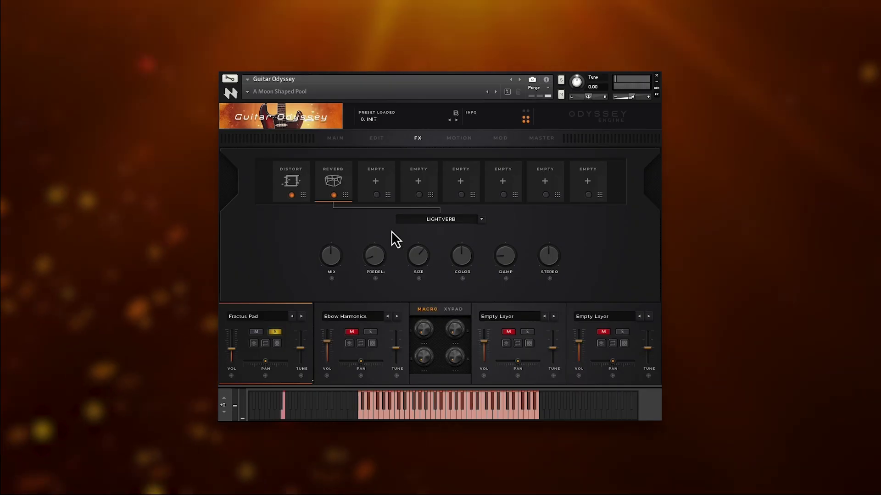
{"action": "left_click", "coordinate": [432, 219]}
{"action": "left_click", "coordinate": [471, 246]}
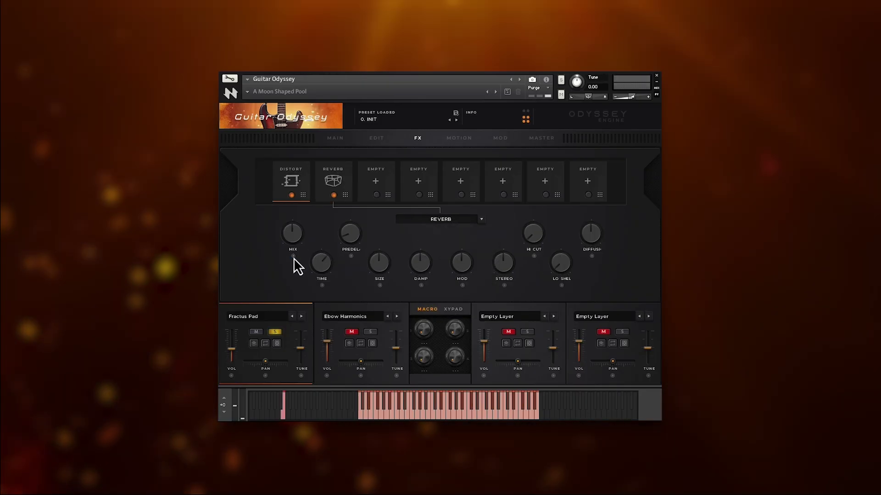
- Modulate the Reverb's mix with the Shaper at a 38% modulation range
{"action": "left_click", "coordinate": [293, 256]}
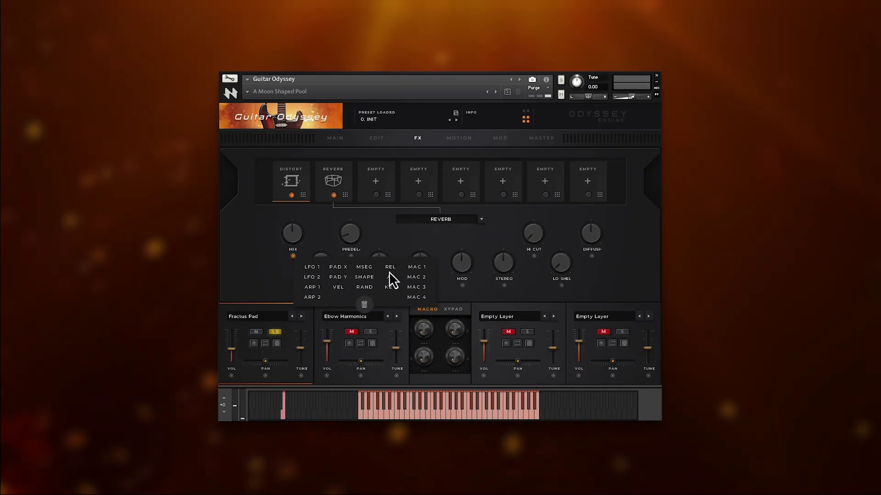
{"action": "left_click", "coordinate": [364, 278]}
{"action": "mouse_move", "coordinate": [305, 256]}
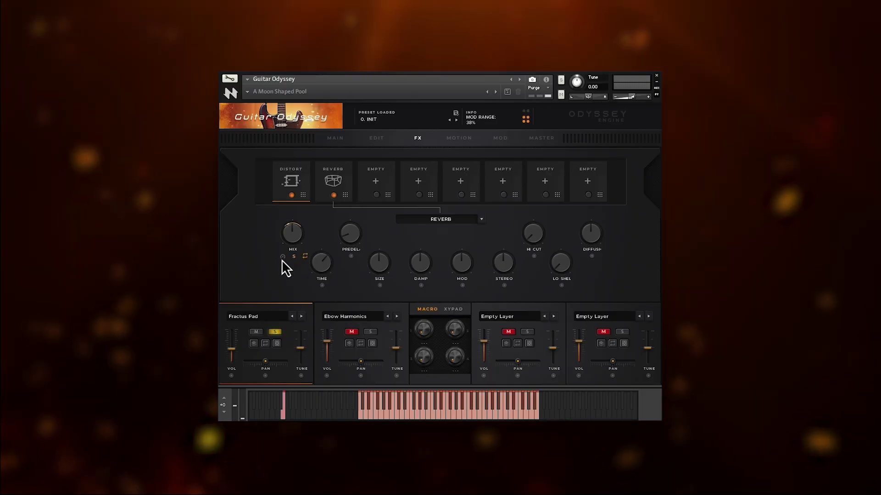
{"action": "left_click_drag", "start_coordinate": [282, 260], "coordinate": [282, 258]}
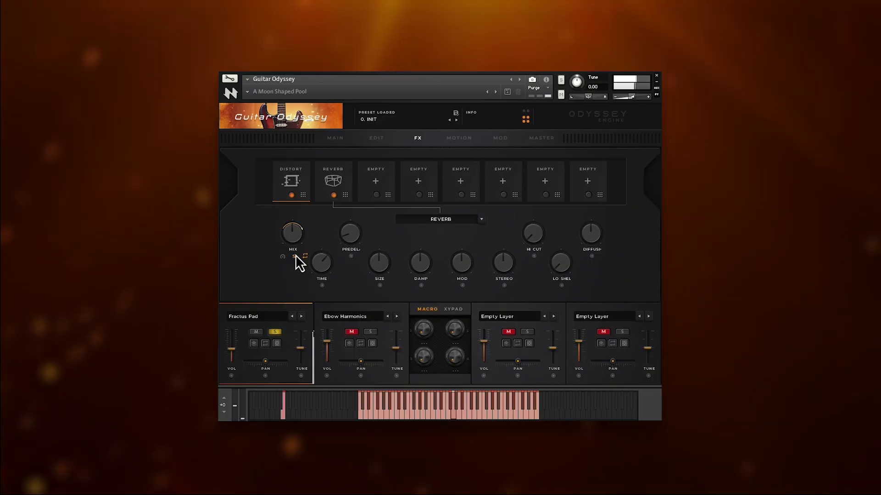
- Add a Delay to the third FX slot with its mix at 64% and its rate synced to dotted 1/4
{"action": "left_click", "coordinate": [376, 183]}
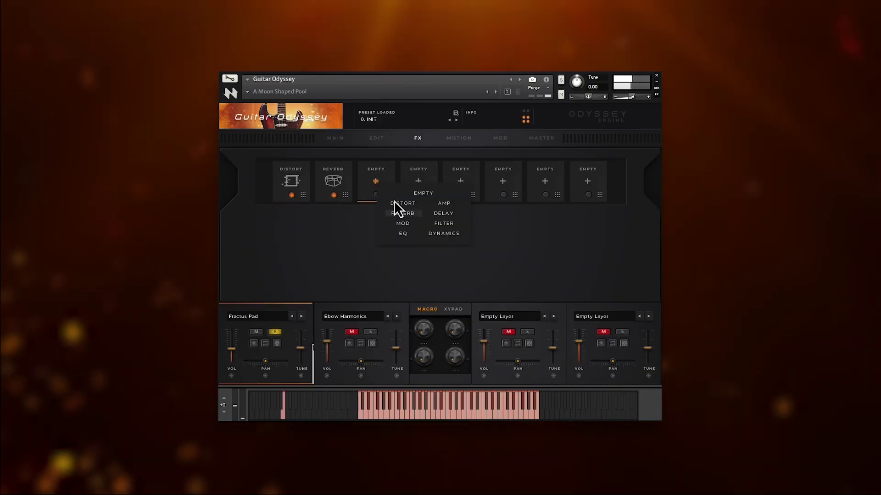
{"action": "left_click", "coordinate": [453, 214]}
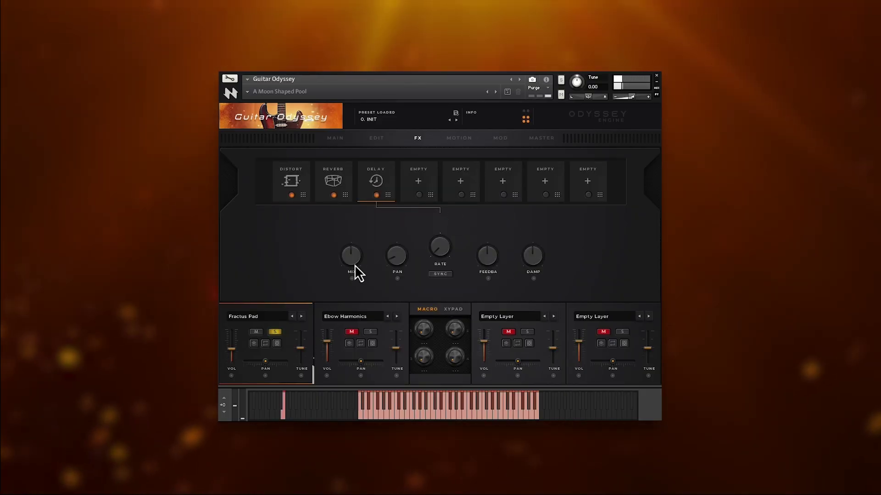
{"action": "left_click_drag", "start_coordinate": [354, 264], "coordinate": [356, 258]}
{"action": "left_click", "coordinate": [443, 275]}
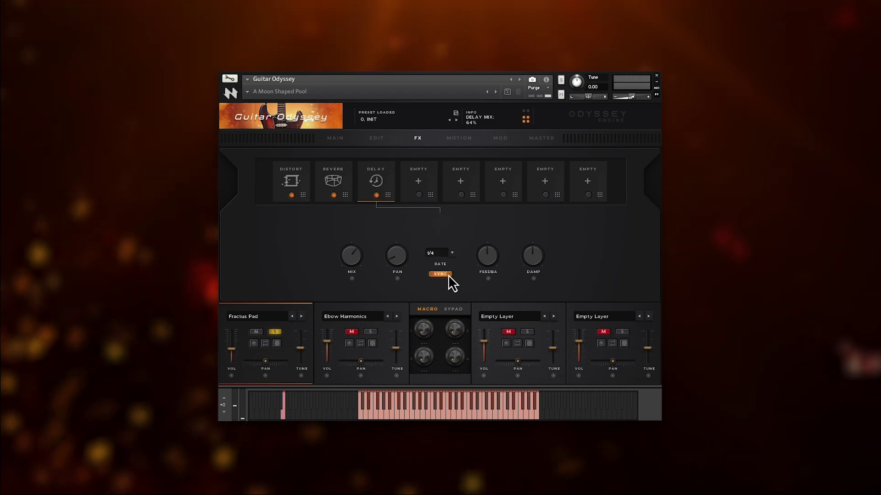
{"action": "left_click", "coordinate": [451, 253]}
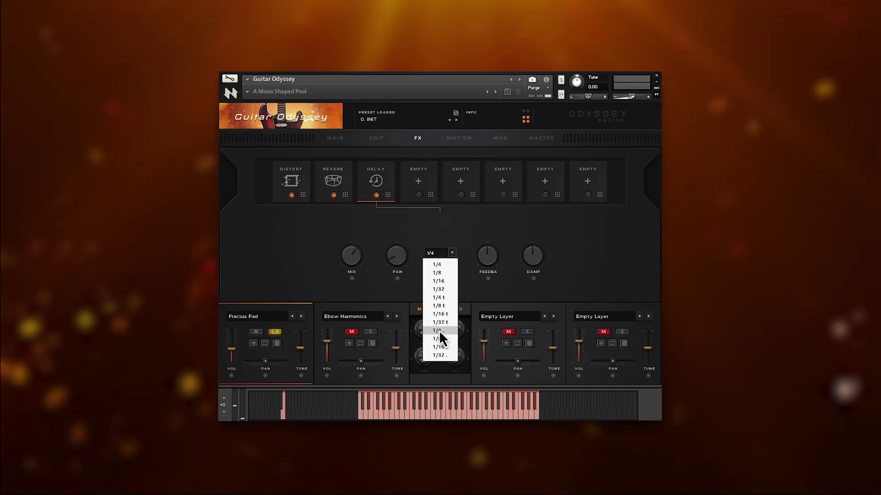
{"action": "left_click", "coordinate": [439, 331]}
- Set the Delay's feedback to 67.4%, increase its pan, and slightly raise the Fractus Pad layer's volume
{"action": "left_click_drag", "start_coordinate": [485, 261], "coordinate": [488, 251]}
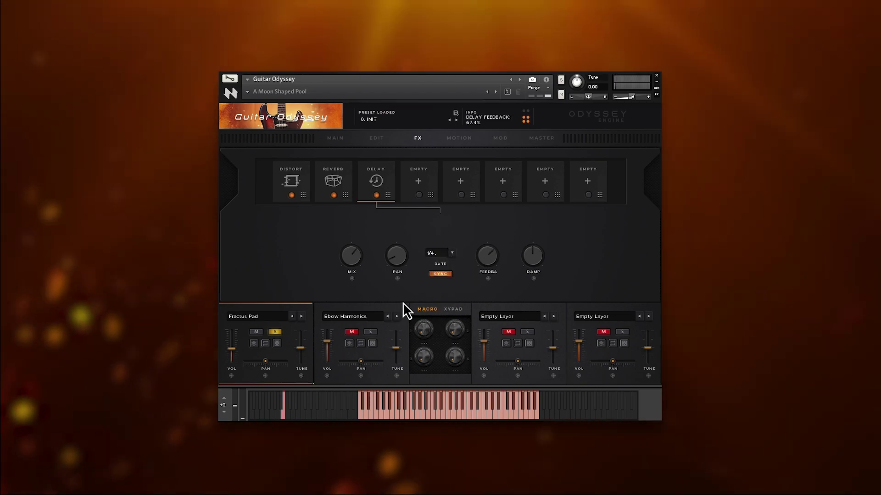
{"action": "left_click_drag", "start_coordinate": [395, 263], "coordinate": [406, 244]}
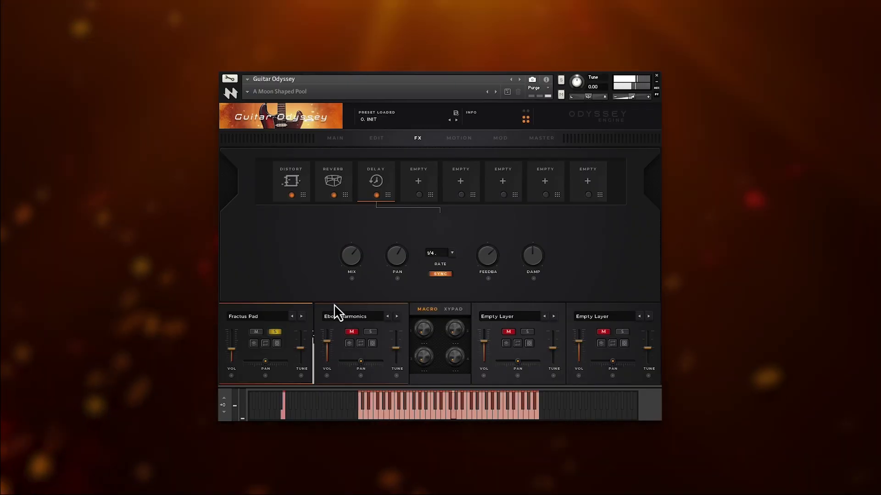
{"action": "left_click_drag", "start_coordinate": [230, 349], "coordinate": [235, 346]}
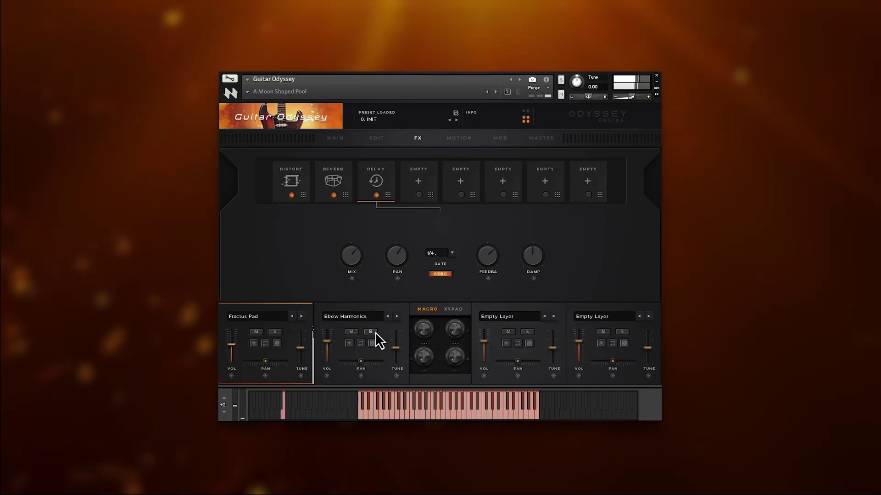
- Solo Ebow Harmonics and add a Distort effect to its first FX slot, with drive modulated by the Shaper at a 68% range
{"action": "left_click", "coordinate": [372, 332]}
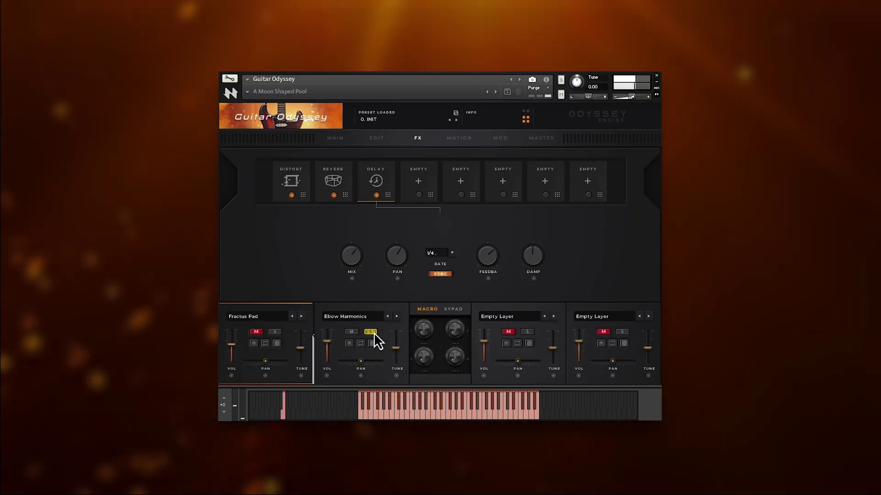
{"action": "left_click", "coordinate": [371, 307]}
{"action": "left_click", "coordinate": [293, 182]}
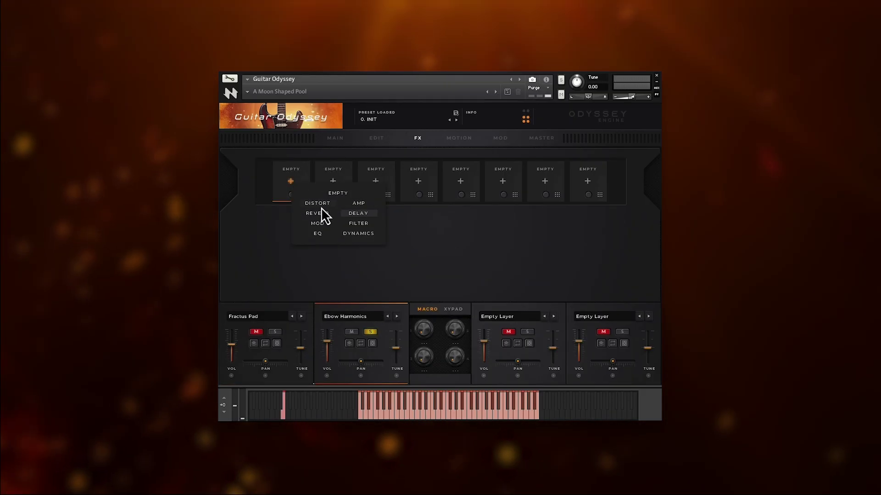
{"action": "left_click", "coordinate": [320, 205]}
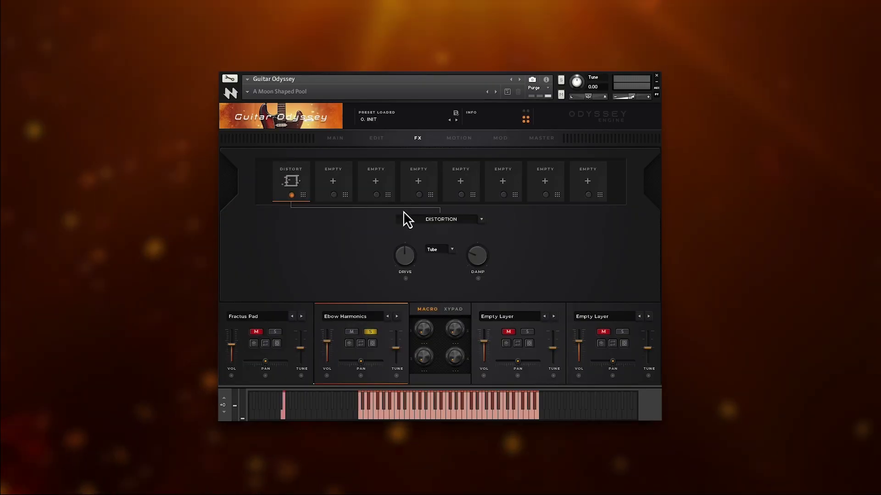
{"action": "left_click", "coordinate": [405, 279]}
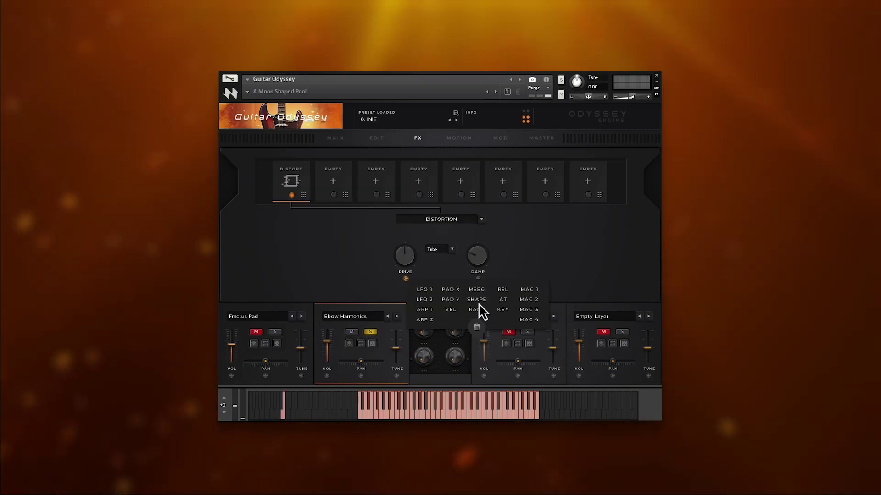
{"action": "left_click_drag", "start_coordinate": [393, 280], "coordinate": [413, 277]}
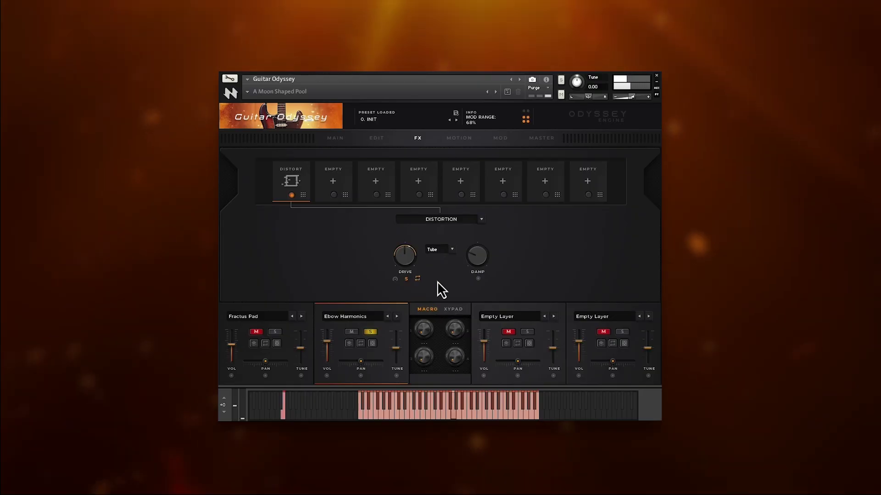
- Lower the Ebow Harmonics volume to -10.4 dB and set its Distortion damp to 100.0%
{"action": "left_click", "coordinate": [327, 343]}
{"action": "left_click_drag", "start_coordinate": [328, 345], "coordinate": [327, 354]}
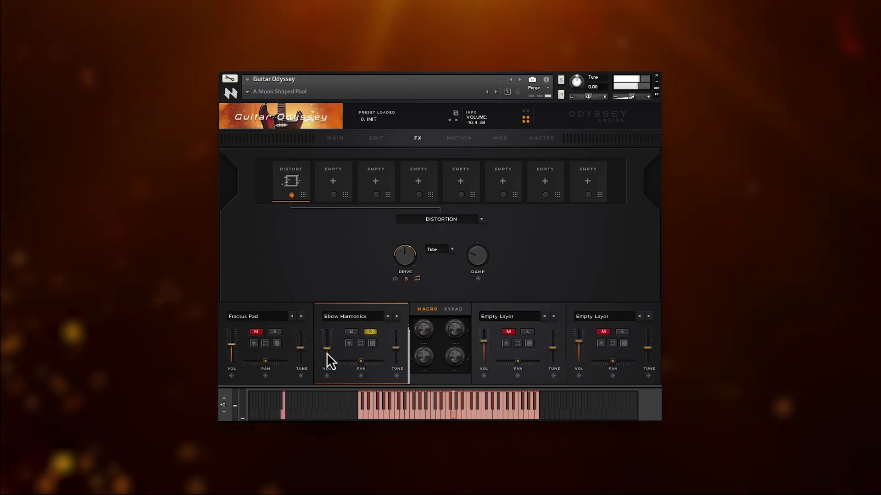
{"action": "left_click_drag", "start_coordinate": [475, 265], "coordinate": [488, 235]}
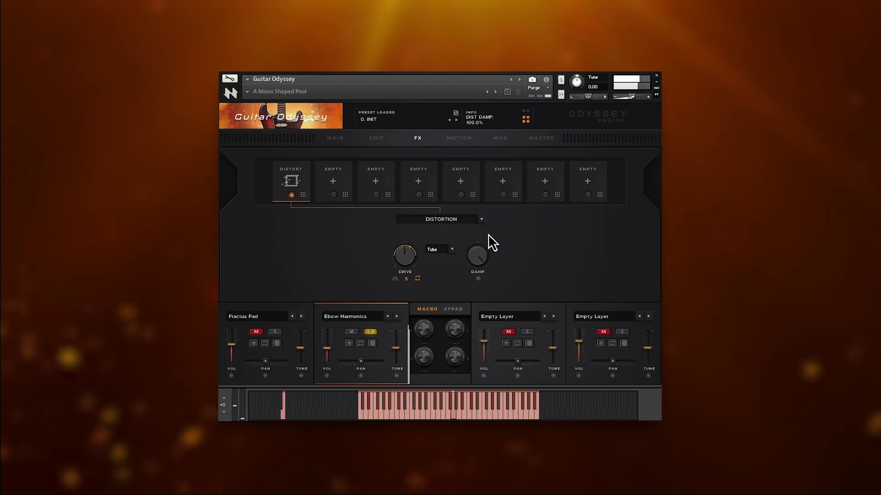
- Add a Filter to the second FX slot of Ebow Harmonics, modulate its cutoff frequency with the Shaper and adjust the base cutoff
{"action": "left_click", "coordinate": [332, 181]}
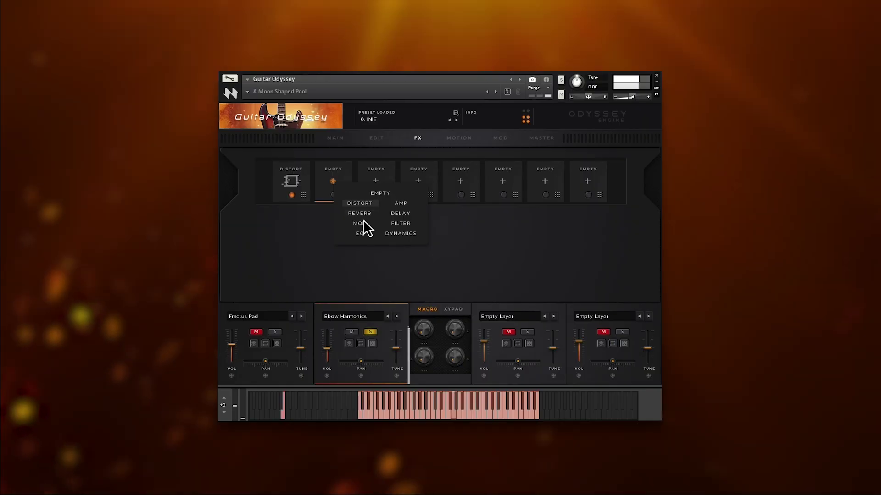
{"action": "left_click", "coordinate": [395, 223]}
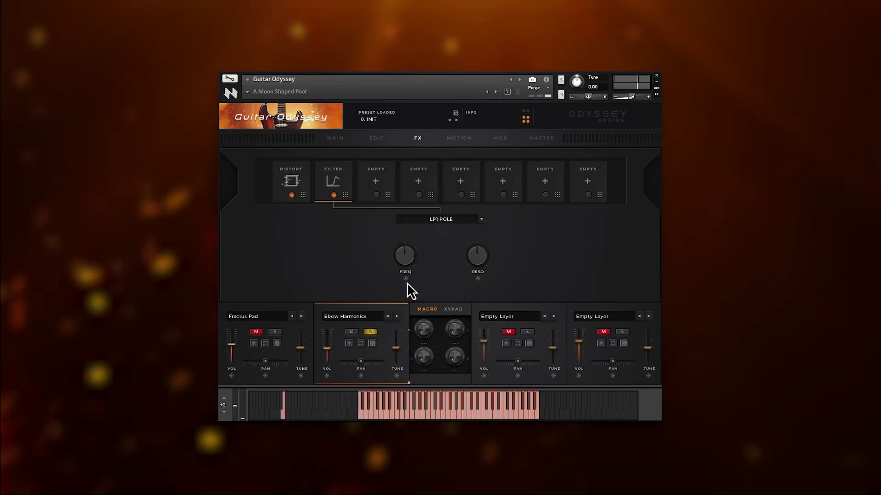
{"action": "left_click", "coordinate": [406, 280]}
{"action": "left_click", "coordinate": [474, 301]}
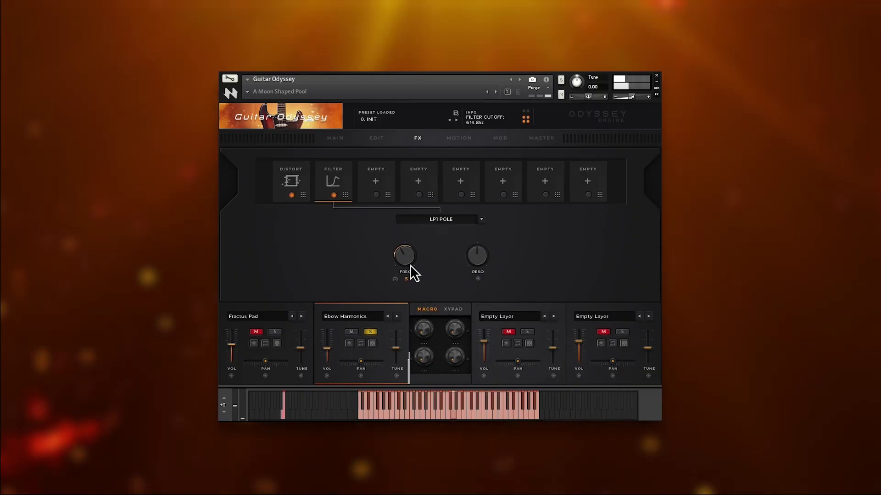
{"action": "scroll", "coordinate": [412, 261], "scroll_direction": "up", "scroll_amount": 1}
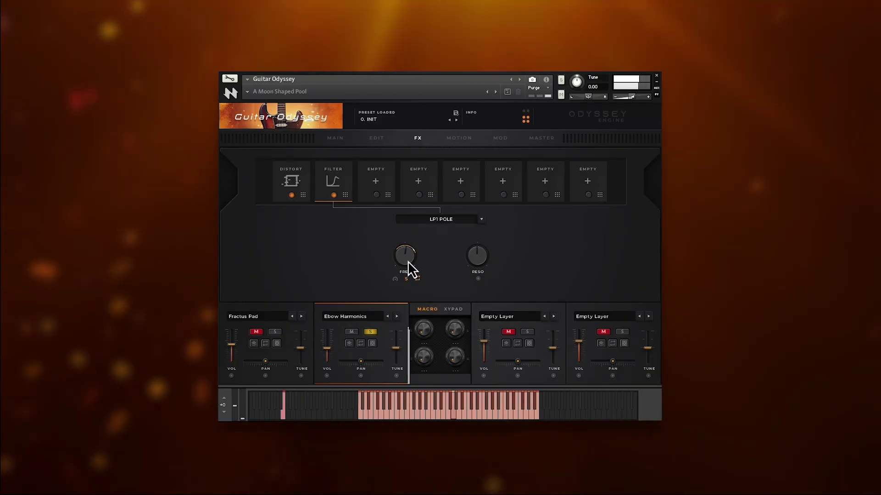
{"action": "scroll", "coordinate": [409, 260], "scroll_direction": "up", "scroll_amount": 5}
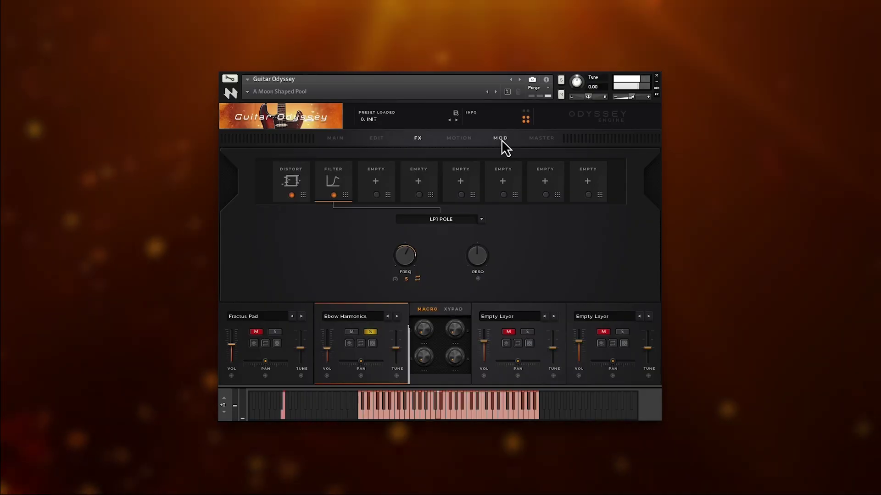
- Modulate the Fractus Pad volume with the Shaper at a 50% range, unsolo Ebow Harmonics and set the pad's volume to -3.3 dB
{"action": "left_click_drag", "start_coordinate": [235, 348], "coordinate": [236, 350]}
{"action": "left_click", "coordinate": [232, 376]}
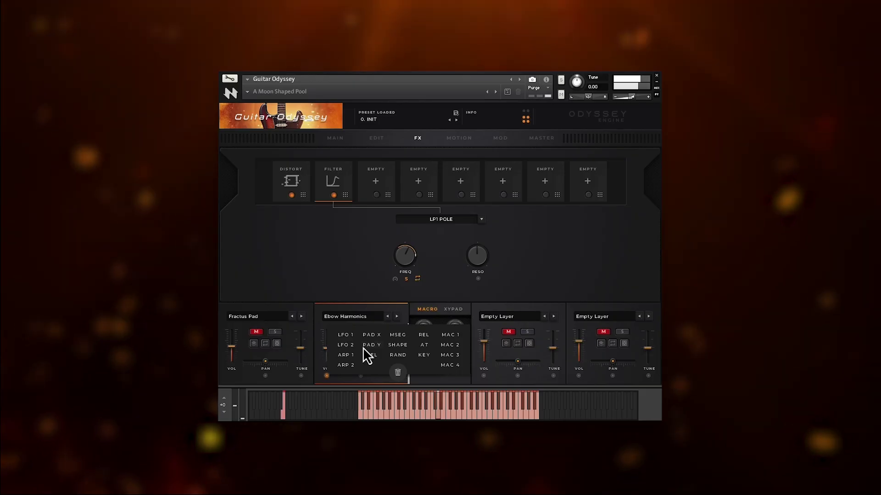
{"action": "left_click", "coordinate": [395, 345]}
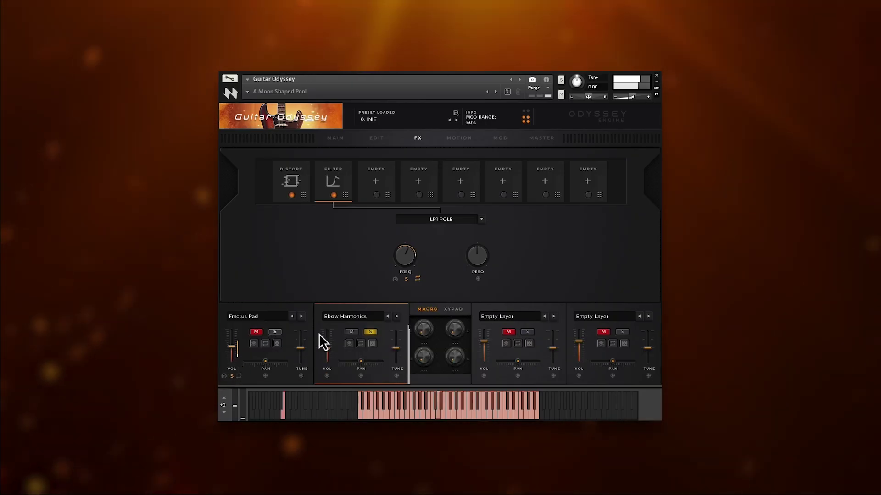
{"action": "left_click", "coordinate": [370, 332]}
{"action": "left_click_drag", "start_coordinate": [238, 347], "coordinate": [237, 343]}
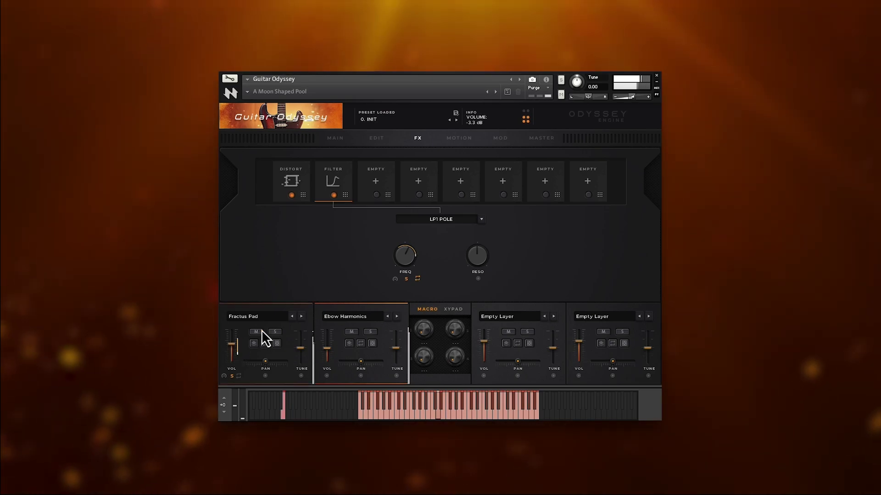
- Add a Delay to the first master FX slot, synced to dotted 1/8, with raised mix, pan and feedback and damp at 4.5%
{"action": "left_click", "coordinate": [544, 138]}
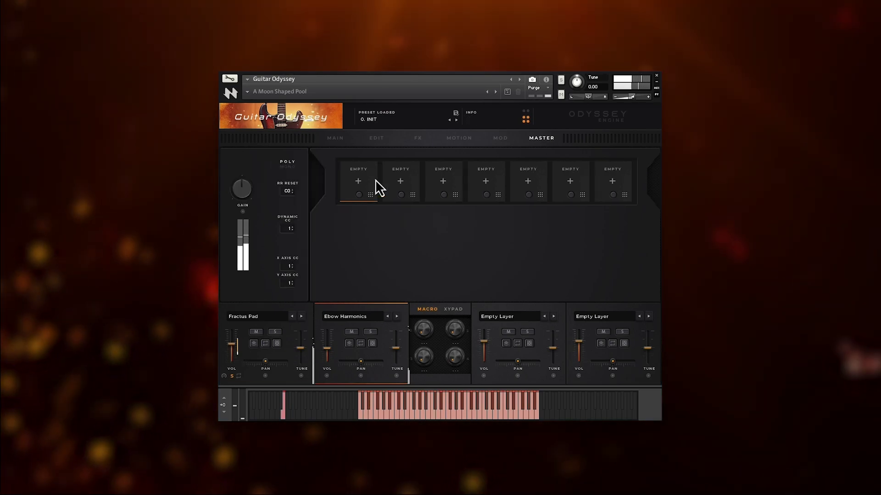
{"action": "left_click", "coordinate": [358, 181]}
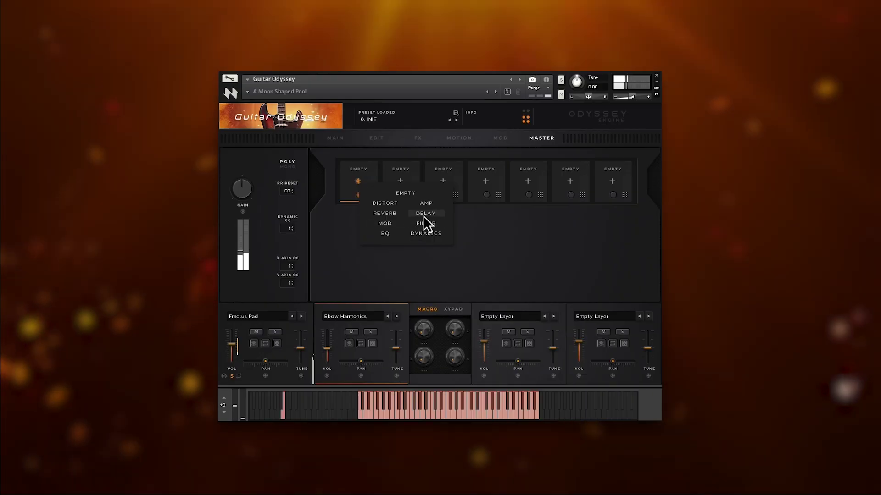
{"action": "left_click", "coordinate": [424, 214]}
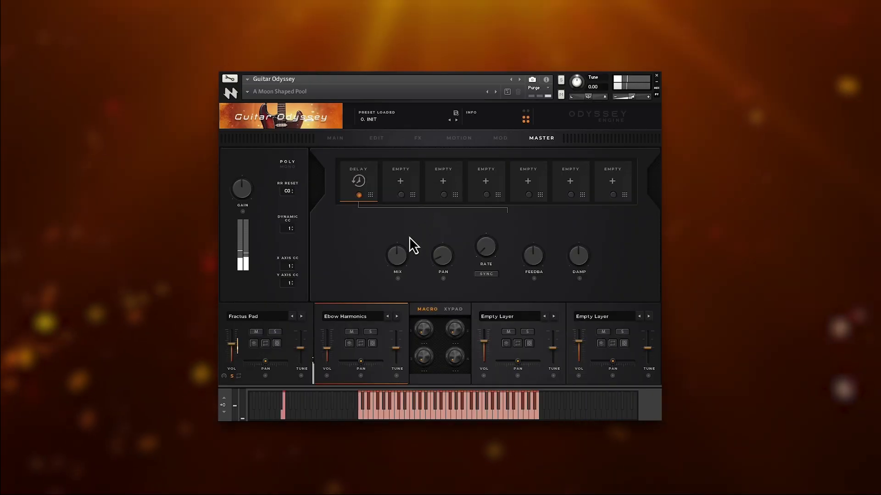
{"action": "left_click", "coordinate": [486, 274]}
{"action": "left_click", "coordinate": [485, 253]}
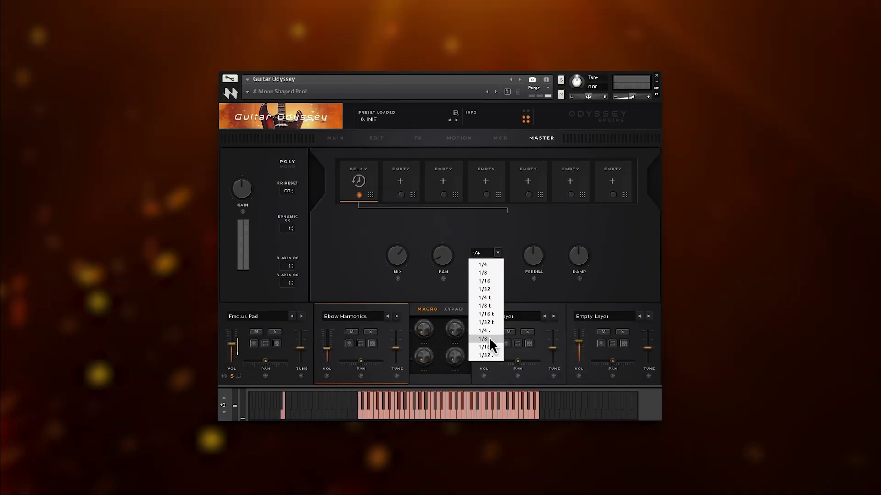
{"action": "left_click", "coordinate": [489, 338]}
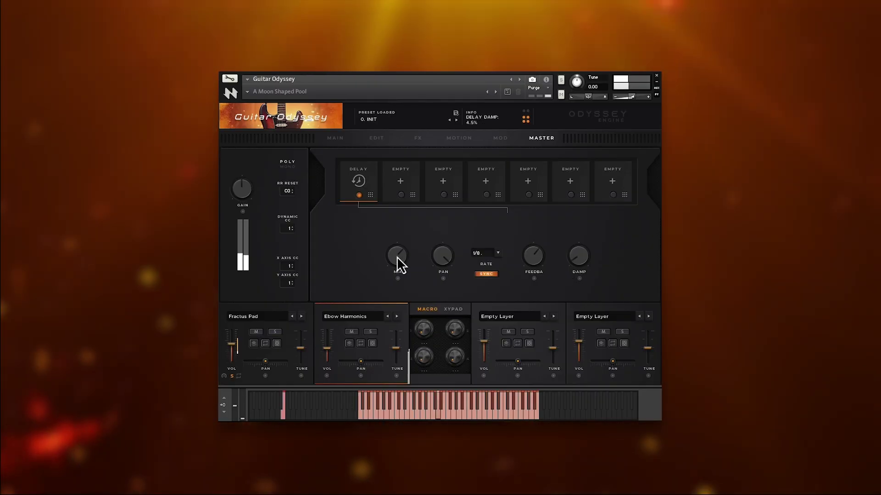
{"action": "scroll", "coordinate": [397, 258], "scroll_direction": "up", "scroll_amount": 1}
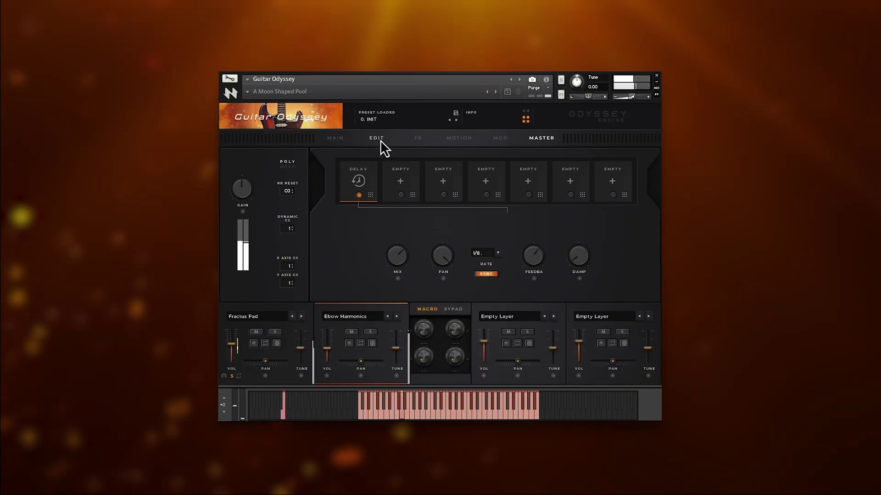
- Raise the Fractus Pad layer's tuning to 12.00 st
{"action": "mouse_move", "coordinate": [327, 352]}
{"action": "left_click_drag", "start_coordinate": [327, 350], "coordinate": [315, 307]}
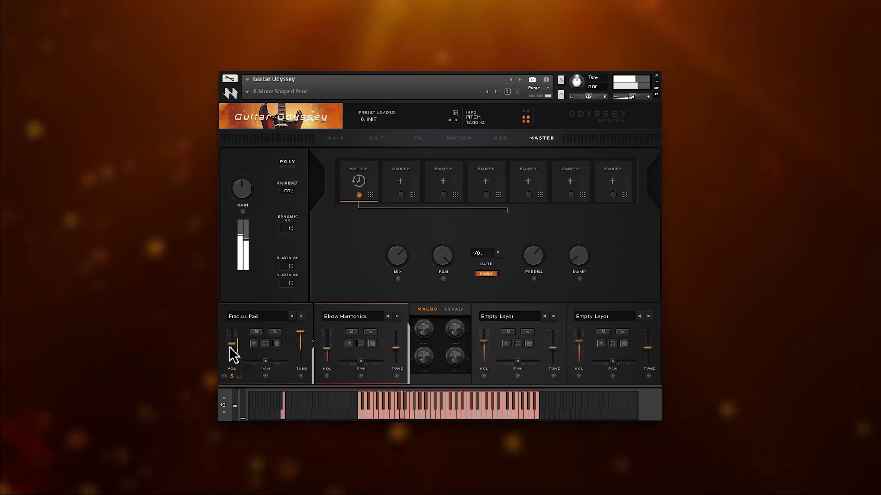
- Fine-tune the Fractus Pad layer's volume slightly upward
{"action": "left_click_drag", "start_coordinate": [231, 346], "coordinate": [234, 343]}
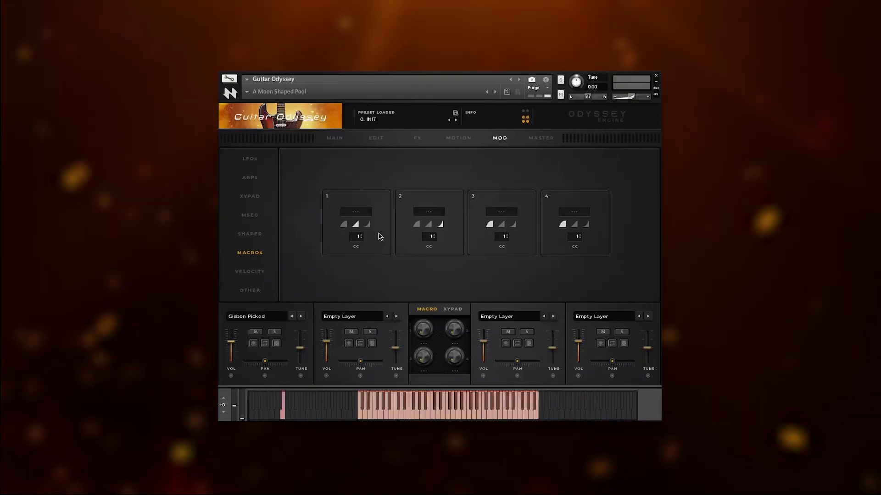
- Name macro 1 HELLO in the macro settings and save the name
{"action": "left_click_drag", "start_coordinate": [356, 236], "coordinate": [360, 231]}
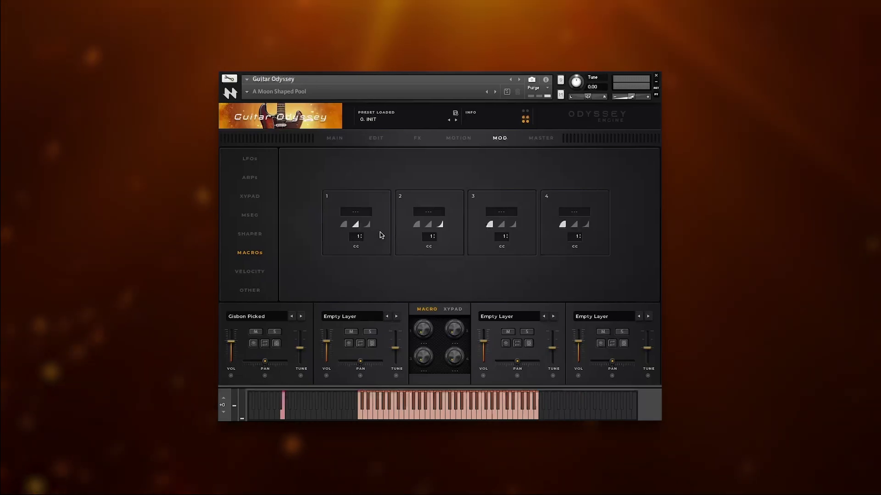
{"action": "left_click", "coordinate": [364, 214]}
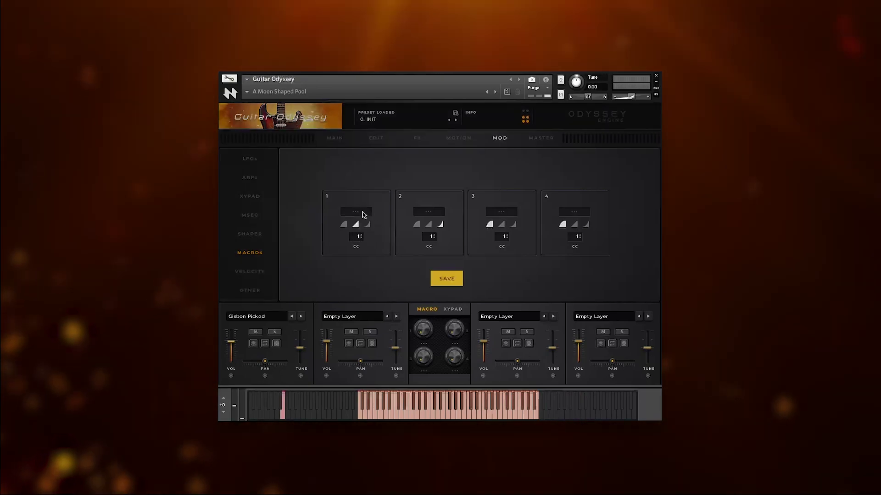
{"action": "type", "text": "HELL"}
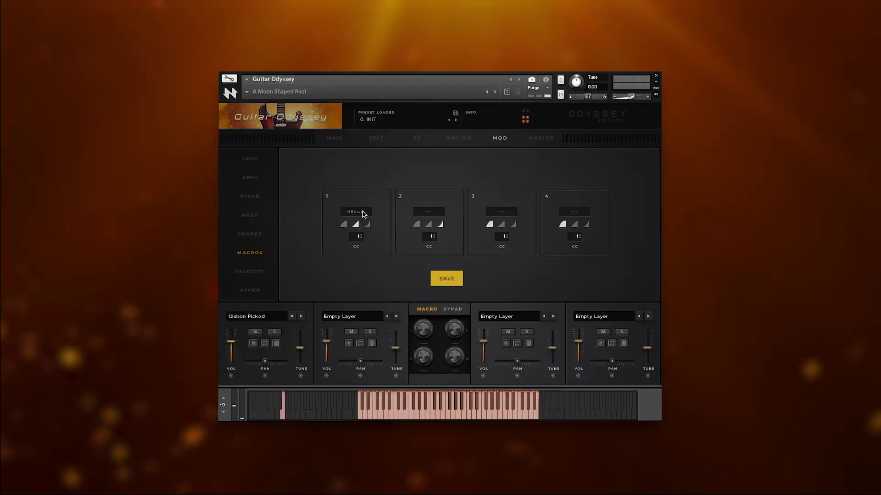
{"action": "type", "text": "O"}
{"action": "left_click", "coordinate": [459, 284]}
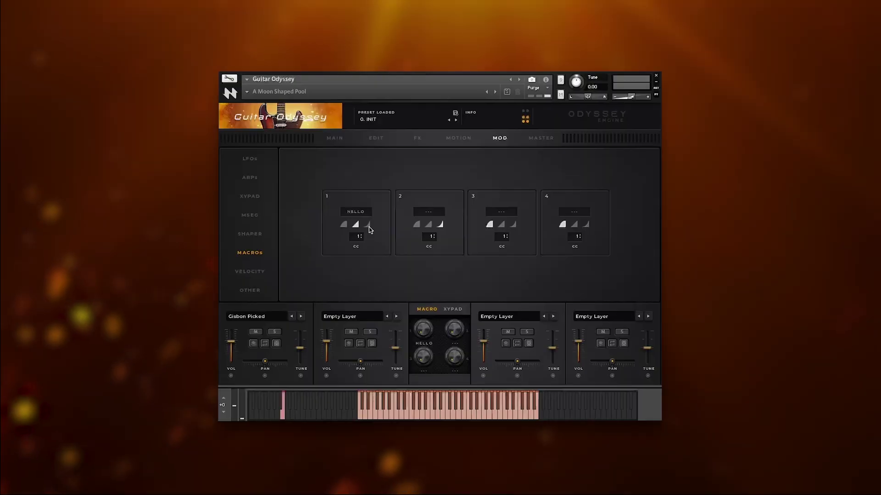
- Try the concave and linear response curves for macro 1 and select the convex curve
{"action": "left_click", "coordinate": [369, 226]}
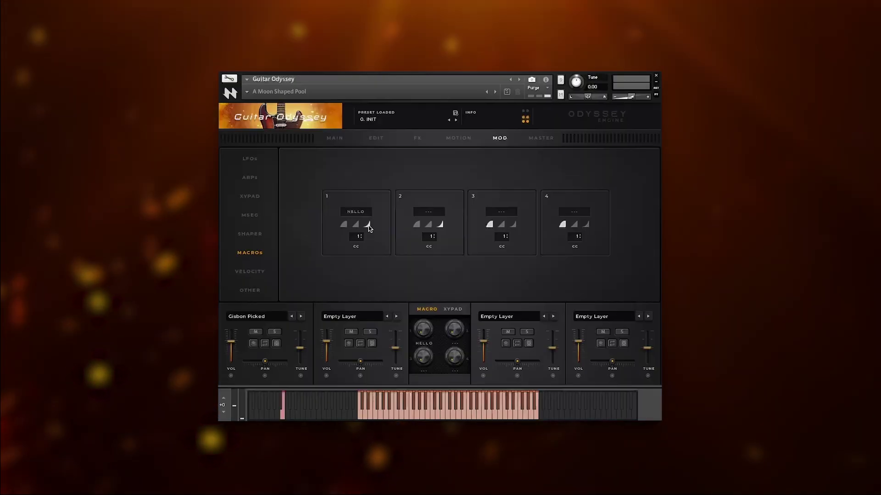
{"action": "left_click", "coordinate": [357, 225]}
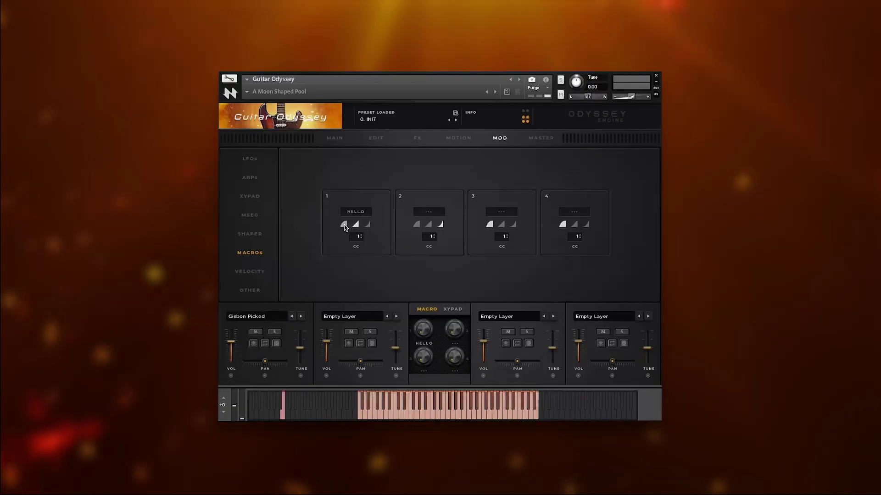
{"action": "left_click", "coordinate": [344, 224]}
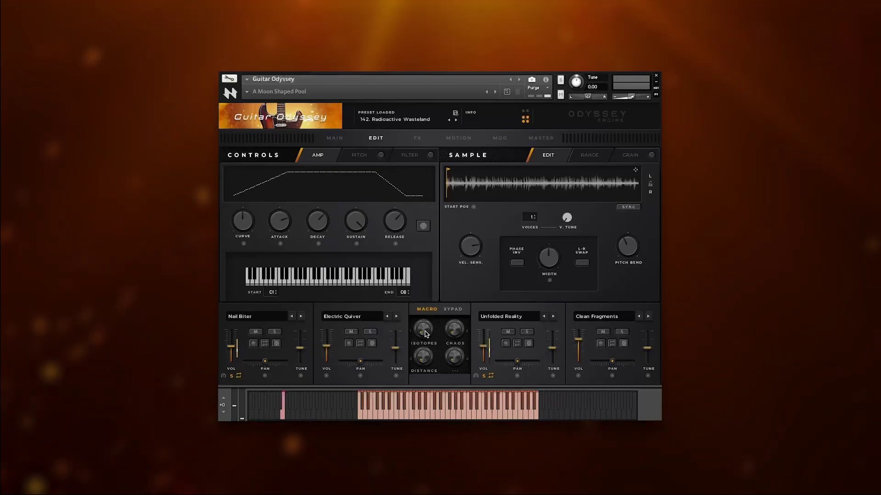
- Sweep the Isotopes, Chaos and Distance macros of the Radioactive Wasteland preset while notes play
{"action": "mouse_move", "coordinate": [426, 332]}
{"action": "left_mouse_down"}
{"action": "mouse_move", "coordinate": [435, 304]}
{"action": "mouse_move", "coordinate": [425, 345]}
{"action": "left_mouse_up"}
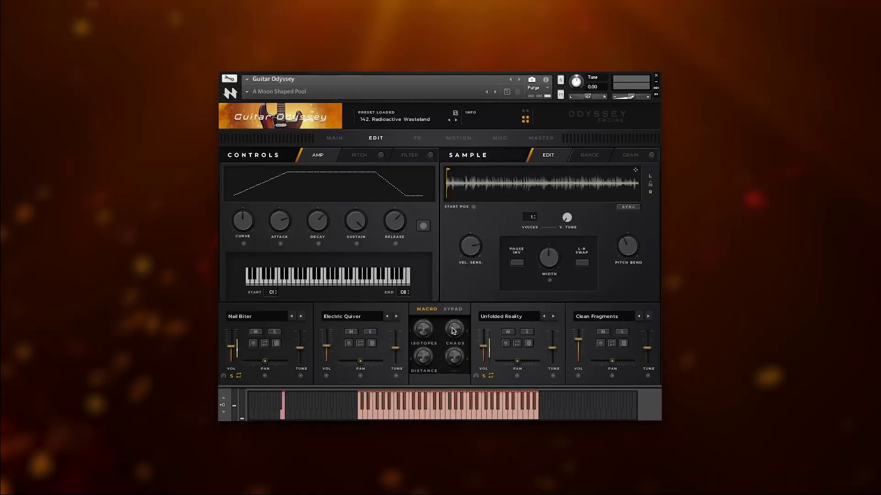
{"action": "left_click", "coordinate": [453, 330]}
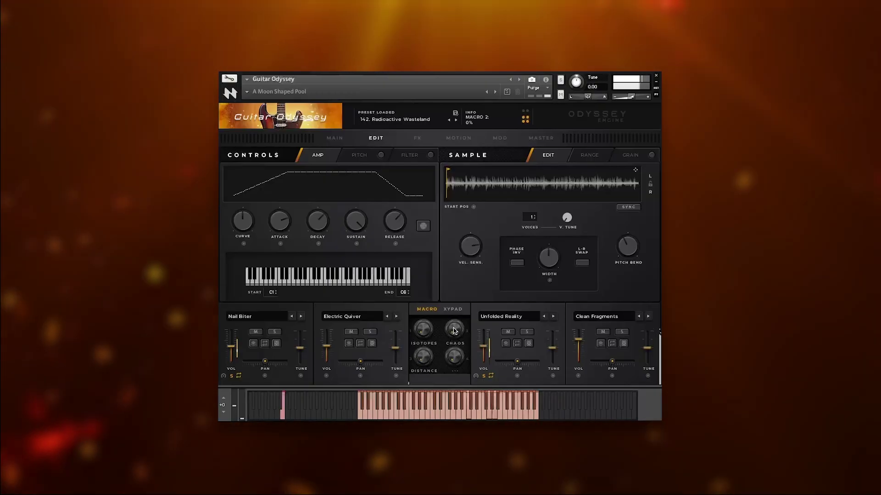
{"action": "left_click_drag", "start_coordinate": [453, 331], "coordinate": [468, 312]}
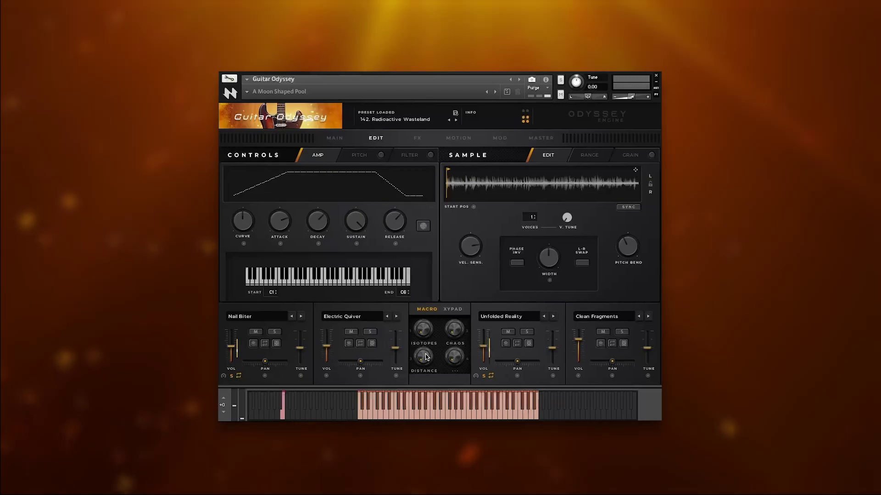
{"action": "left_click_drag", "start_coordinate": [426, 355], "coordinate": [433, 340]}
{"action": "mouse_move", "coordinate": [438, 332]}
{"action": "left_mouse_down"}
{"action": "mouse_move", "coordinate": [444, 326]}
{"action": "mouse_move", "coordinate": [432, 338]}
{"action": "mouse_move", "coordinate": [449, 320]}
{"action": "mouse_move", "coordinate": [438, 324]}
{"action": "mouse_move", "coordinate": [452, 328]}
{"action": "left_mouse_up"}
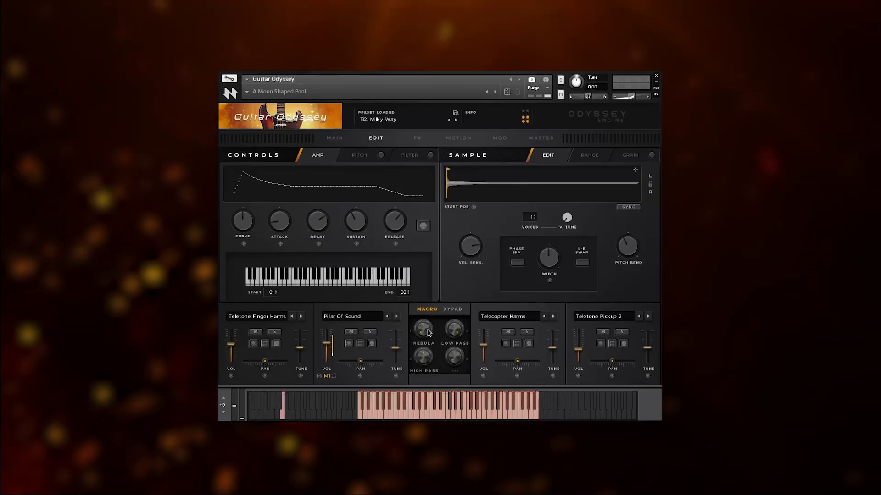
- Sweep the Nebula, Low Pass and High Pass macros of the Milky Way preset while notes play
{"action": "mouse_move", "coordinate": [428, 332]}
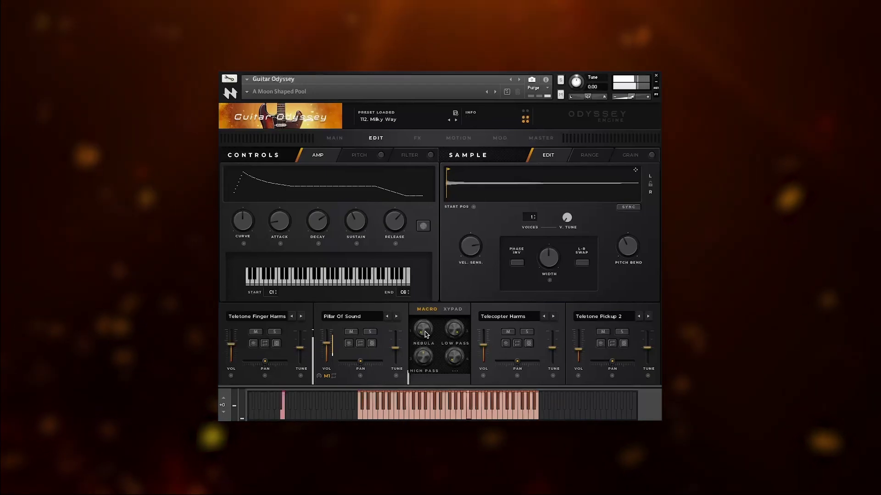
{"action": "left_click_drag", "start_coordinate": [425, 330], "coordinate": [411, 352]}
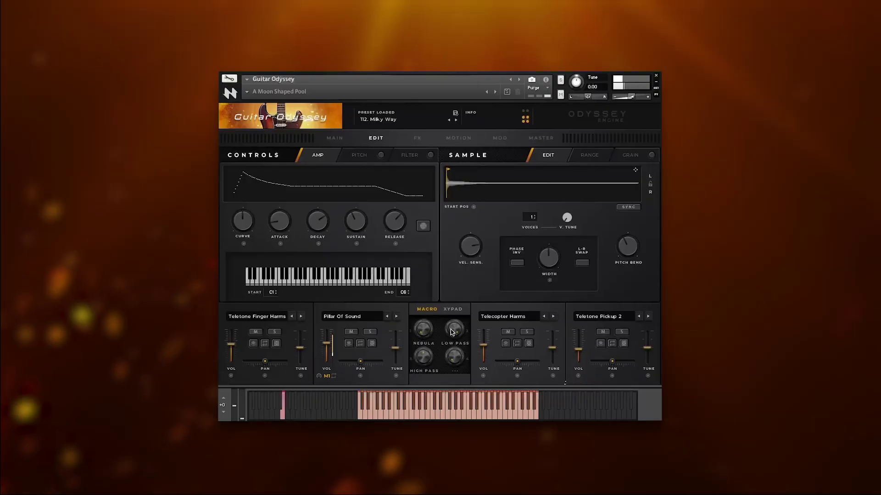
{"action": "left_click_drag", "start_coordinate": [453, 332], "coordinate": [426, 352]}
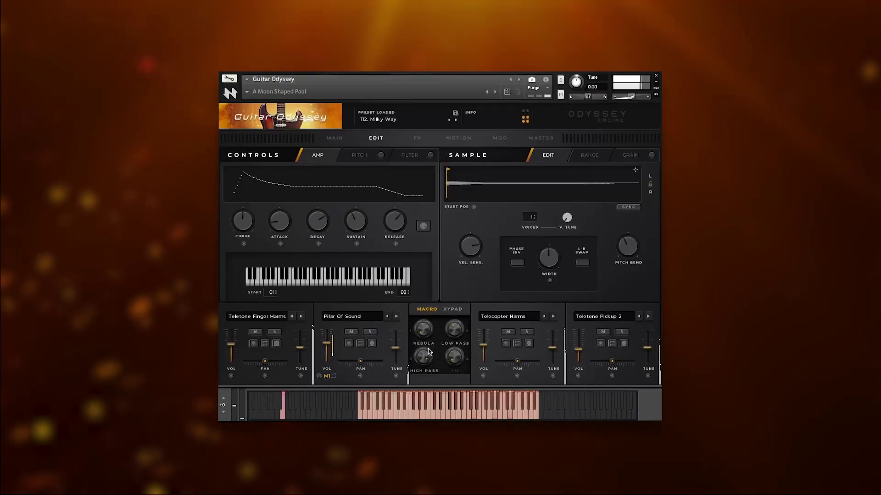
{"action": "mouse_move", "coordinate": [453, 329]}
{"action": "left_click_drag", "start_coordinate": [453, 329], "coordinate": [456, 320]}
{"action": "mouse_move", "coordinate": [424, 354]}
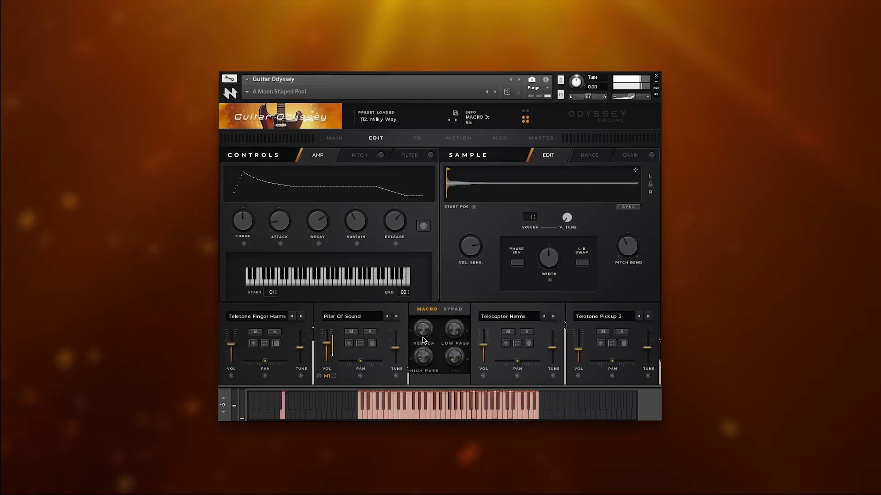
{"action": "mouse_move", "coordinate": [426, 321]}
{"action": "left_click_drag", "start_coordinate": [426, 321], "coordinate": [446, 362]}
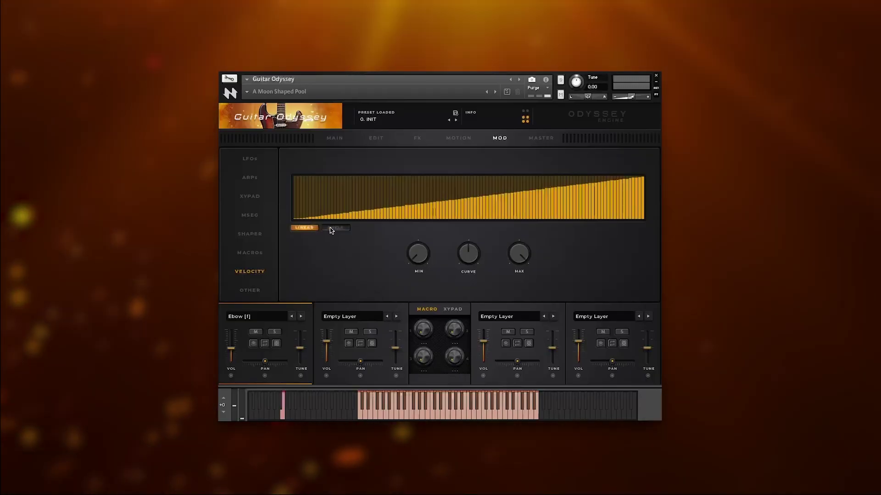
- Compare the Shelf and Linear velocity responses, try bending the linear curve and reset its Curve amount to 0
{"action": "left_click", "coordinate": [330, 228]}
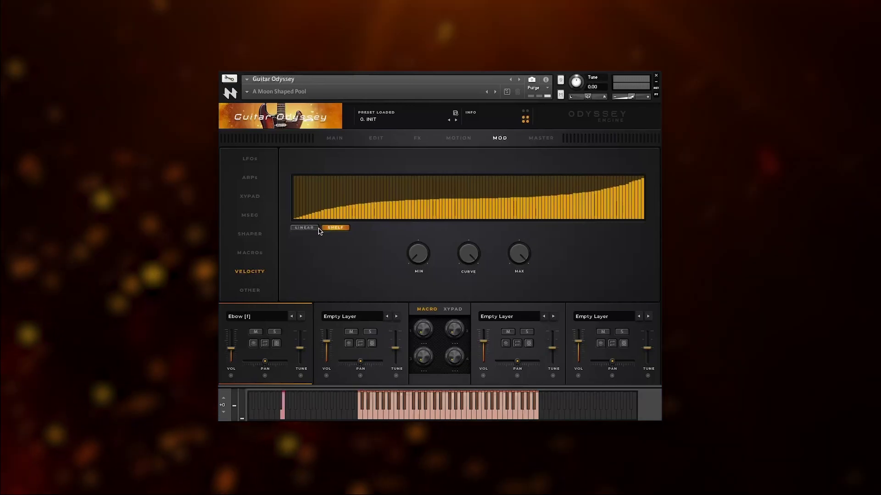
{"action": "left_click", "coordinate": [317, 228]}
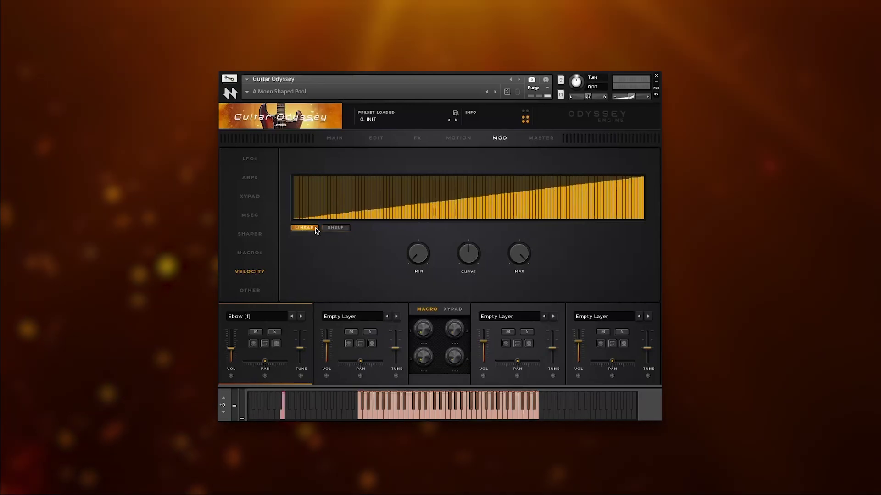
{"action": "mouse_move", "coordinate": [474, 251]}
{"action": "left_mouse_down"}
{"action": "mouse_move", "coordinate": [477, 242]}
{"action": "mouse_move", "coordinate": [465, 270]}
{"action": "mouse_move", "coordinate": [477, 241]}
{"action": "left_mouse_up"}
{"action": "left_click", "coordinate": [477, 241], "text": "ctrl"}
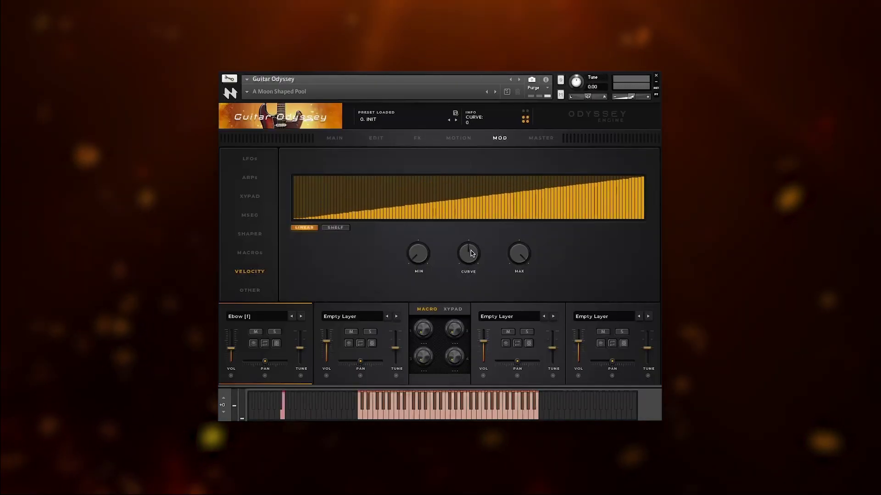
- Switch the velocity response to Shelf, try varying its Curve amount and return to Linear
{"action": "left_click", "coordinate": [335, 228]}
{"action": "mouse_move", "coordinate": [472, 258]}
{"action": "left_mouse_down"}
{"action": "mouse_move", "coordinate": [462, 288]}
{"action": "mouse_move", "coordinate": [466, 266]}
{"action": "left_mouse_up"}
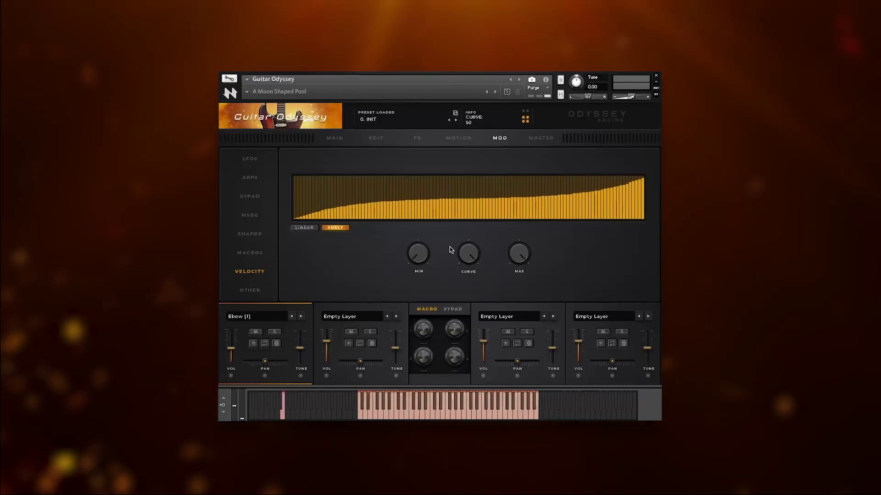
{"action": "left_click", "coordinate": [314, 227]}
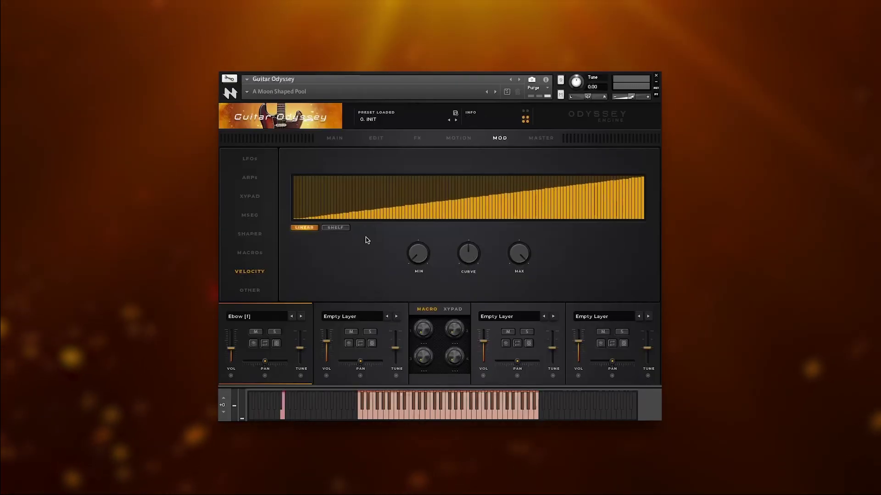
- Try out the velocity response's Min and Max limits, and go to the layer's effects
{"action": "mouse_move", "coordinate": [412, 257]}
{"action": "left_mouse_down"}
{"action": "mouse_move", "coordinate": [412, 245]}
{"action": "mouse_move", "coordinate": [413, 257]}
{"action": "left_mouse_up"}
{"action": "mouse_move", "coordinate": [521, 271]}
{"action": "left_mouse_down"}
{"action": "mouse_move", "coordinate": [517, 287]}
{"action": "mouse_move", "coordinate": [523, 266]}
{"action": "left_mouse_up"}
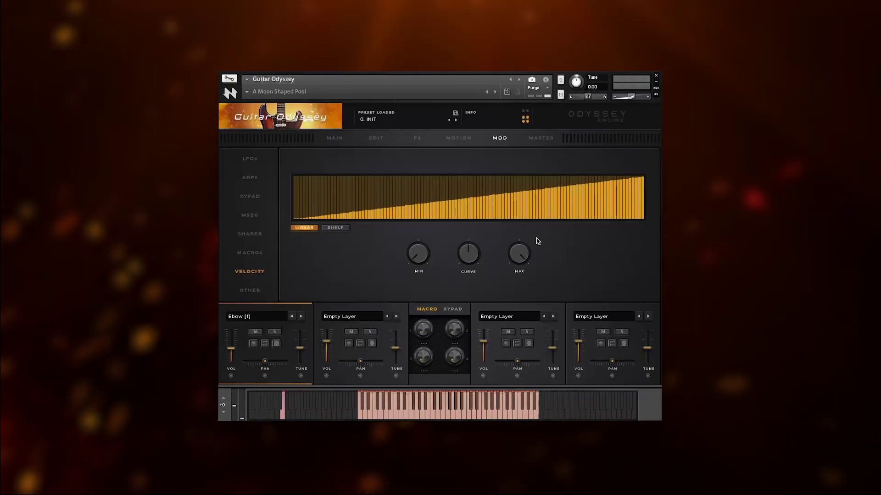
{"action": "left_click", "coordinate": [417, 138]}
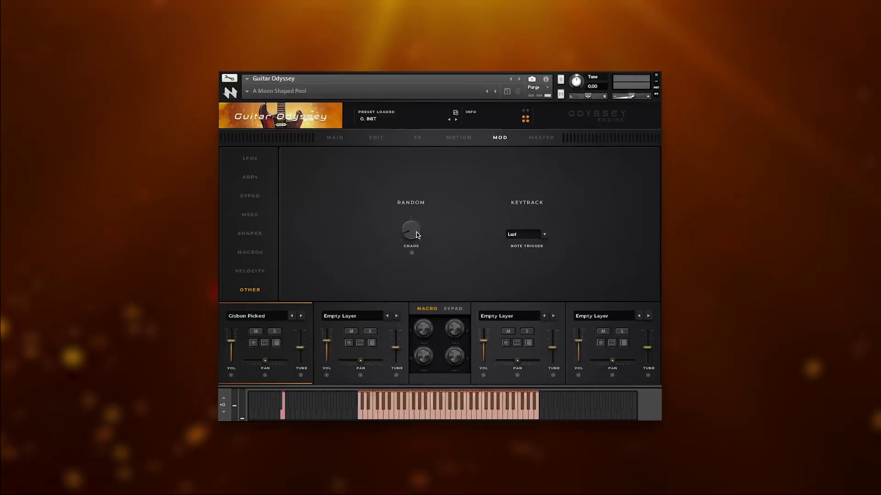
- Raise the Random modulator's Chaos to maximum and check the Keytrack note trigger options, leaving Last selected
{"action": "left_click_drag", "start_coordinate": [416, 231], "coordinate": [416, 236]}
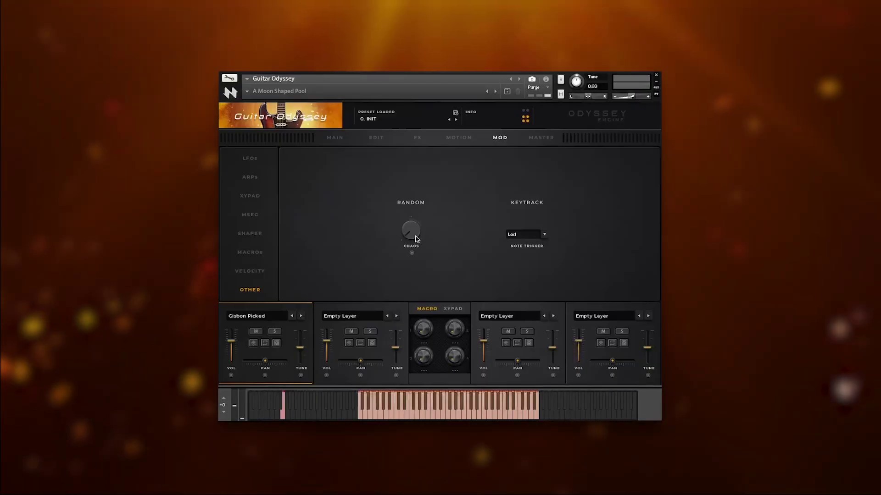
{"action": "left_click_drag", "start_coordinate": [430, 208], "coordinate": [434, 200]}
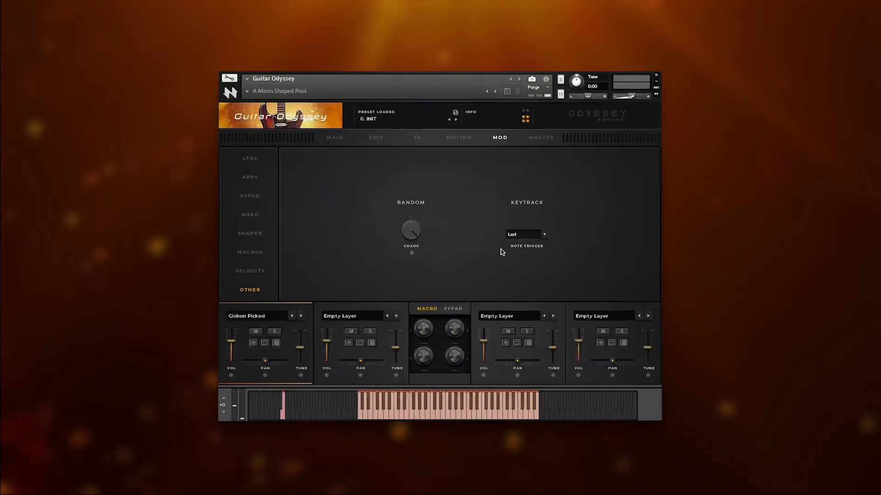
{"action": "left_click", "coordinate": [544, 236]}
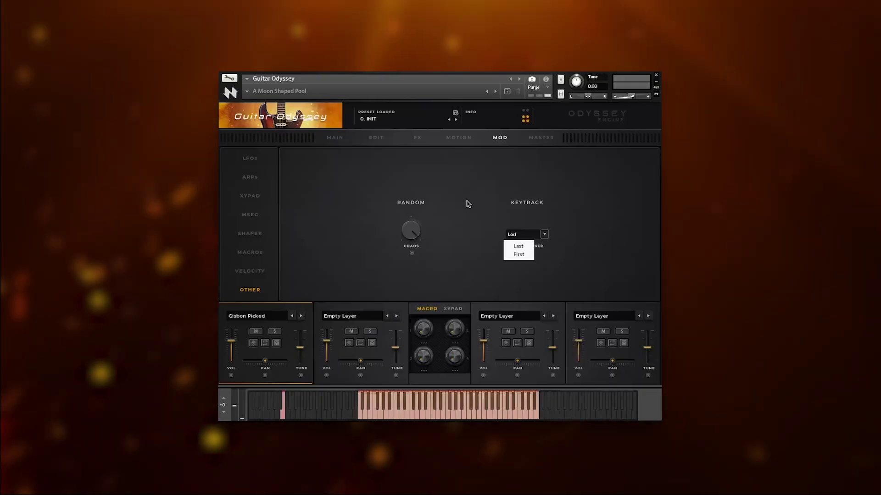
{"action": "left_click", "coordinate": [466, 202]}
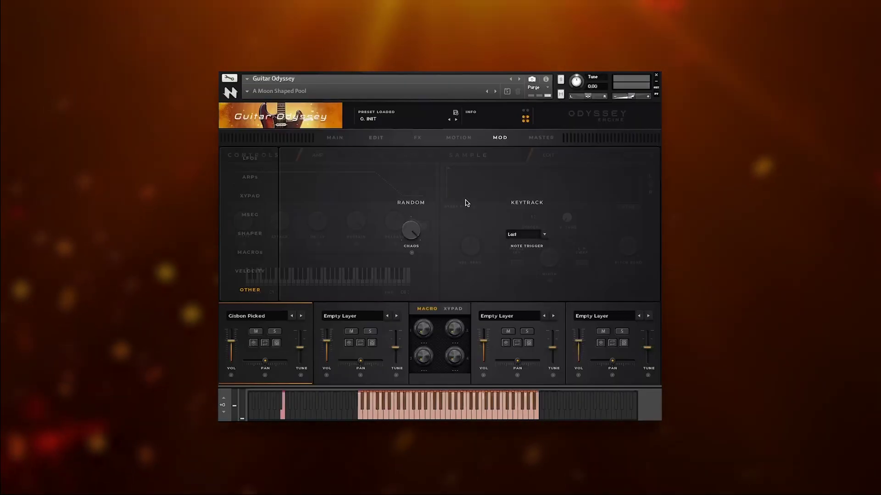
- Load the Gisbon Picked source into the first layer and lengthen its amp envelope release
{"action": "left_click", "coordinate": [247, 317]}
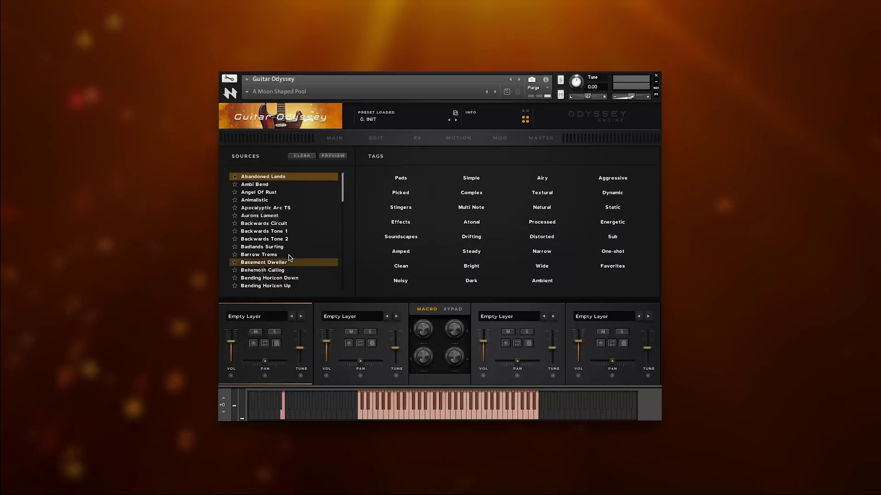
{"action": "left_click_drag", "start_coordinate": [343, 187], "coordinate": [341, 220]}
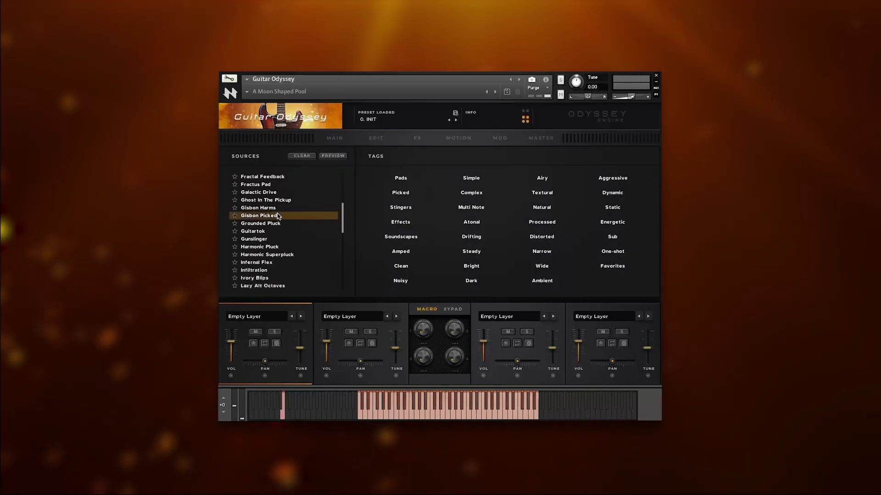
{"action": "left_click", "coordinate": [380, 140]}
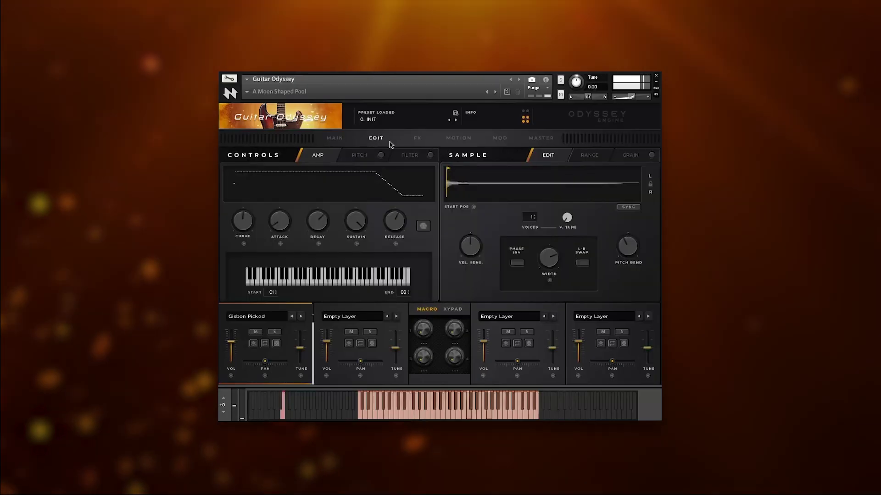
{"action": "mouse_move", "coordinate": [400, 209]}
{"action": "left_click_drag", "start_coordinate": [399, 209], "coordinate": [405, 201]}
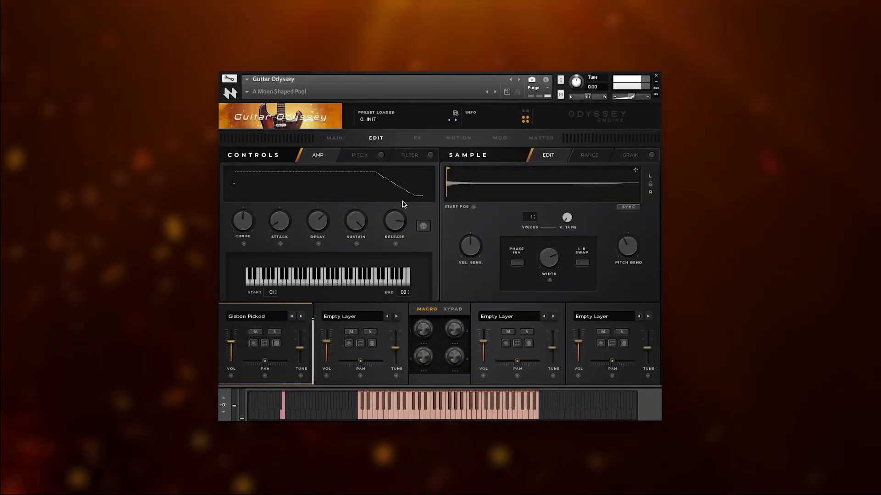
- Add a Reverb to the first FX slot of Gisbon Picked and change its type from Lightverb to Reverb
{"action": "left_click", "coordinate": [420, 142]}
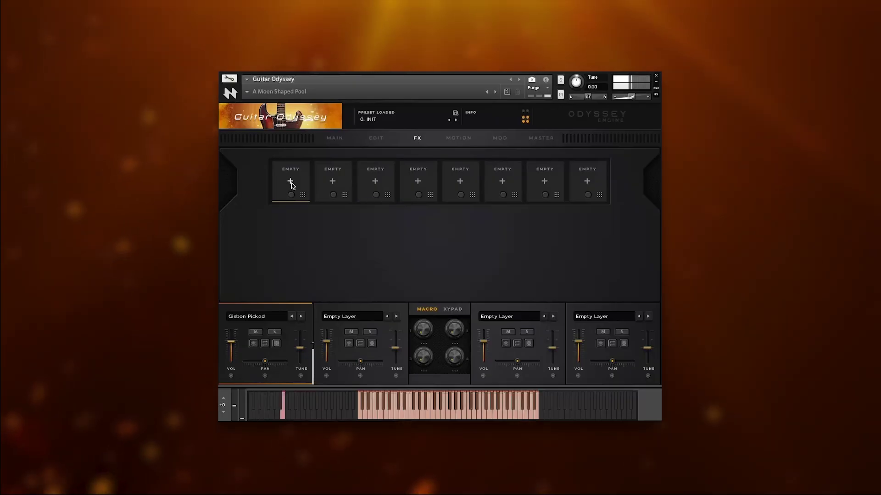
{"action": "left_click", "coordinate": [317, 213]}
{"action": "left_click", "coordinate": [461, 220]}
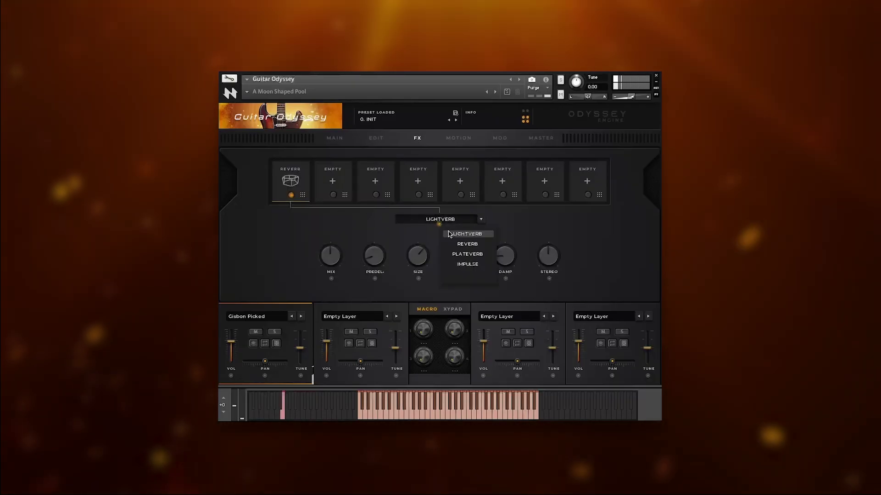
{"action": "left_click", "coordinate": [461, 244]}
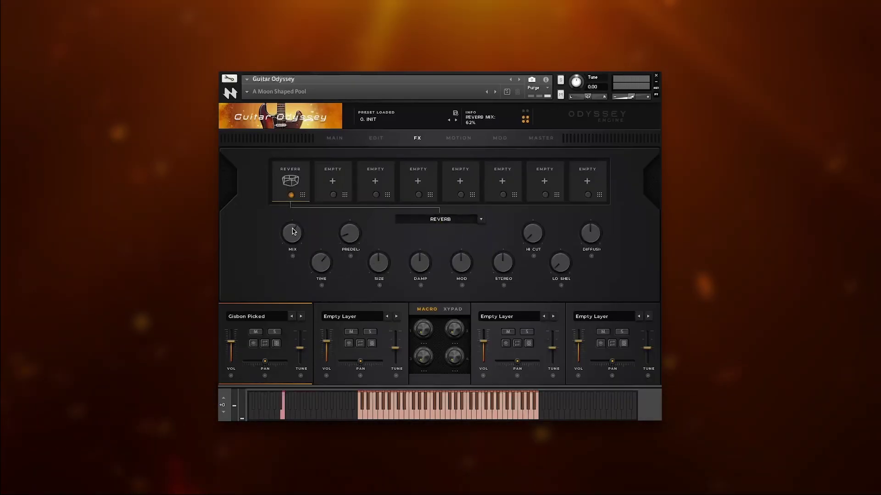
- Widen the reverb's Stereo, set Size to 7.1% with Random modulation, reduce Damp to 44.6%, and lower the Gisbon Picked layer's volume slightly
{"action": "left_click_drag", "start_coordinate": [505, 260], "coordinate": [509, 253]}
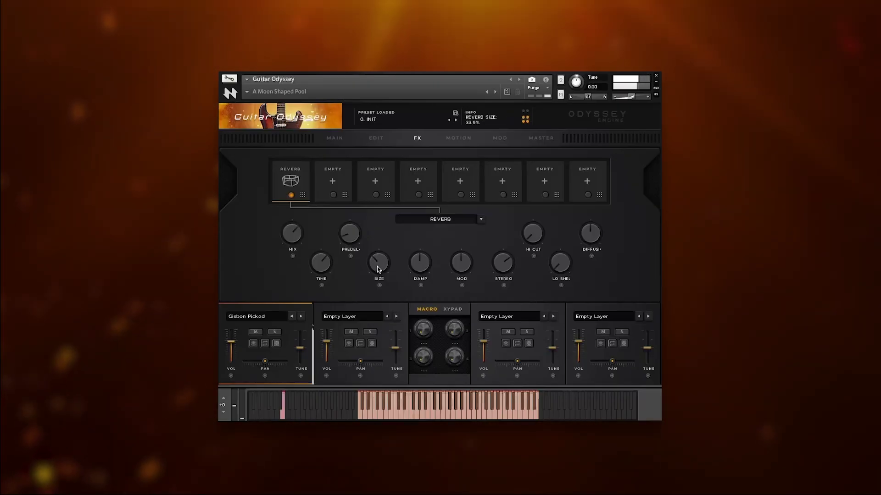
{"action": "left_click_drag", "start_coordinate": [375, 277], "coordinate": [377, 279]}
{"action": "left_click", "coordinate": [379, 285]}
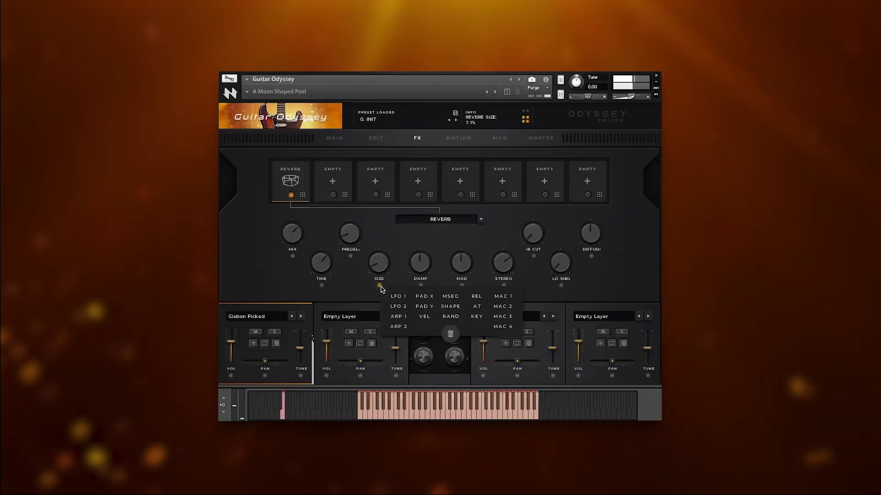
{"action": "left_click", "coordinate": [450, 317]}
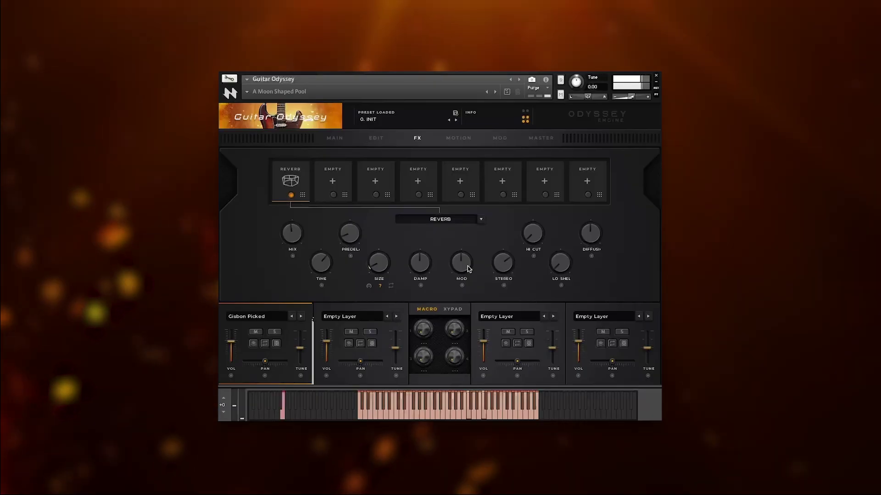
{"action": "left_click_drag", "start_coordinate": [370, 289], "coordinate": [370, 290]}
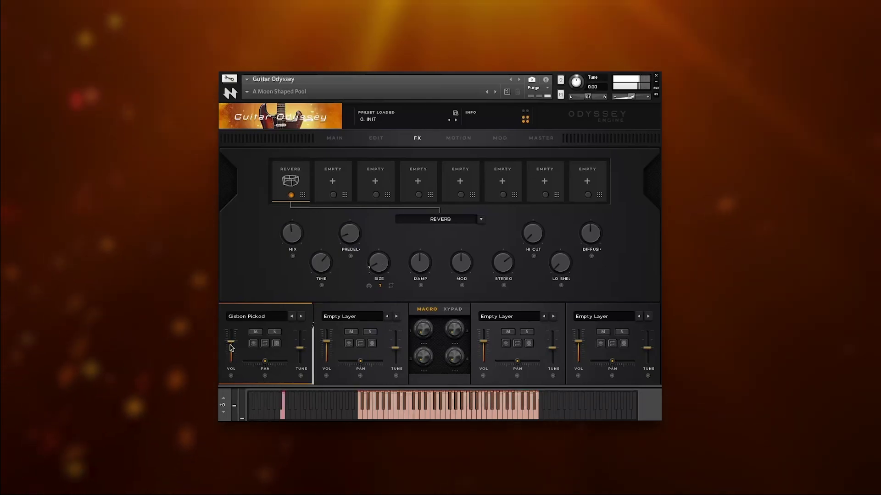
{"action": "scroll", "coordinate": [232, 352], "scroll_direction": "down", "scroll_amount": 2}
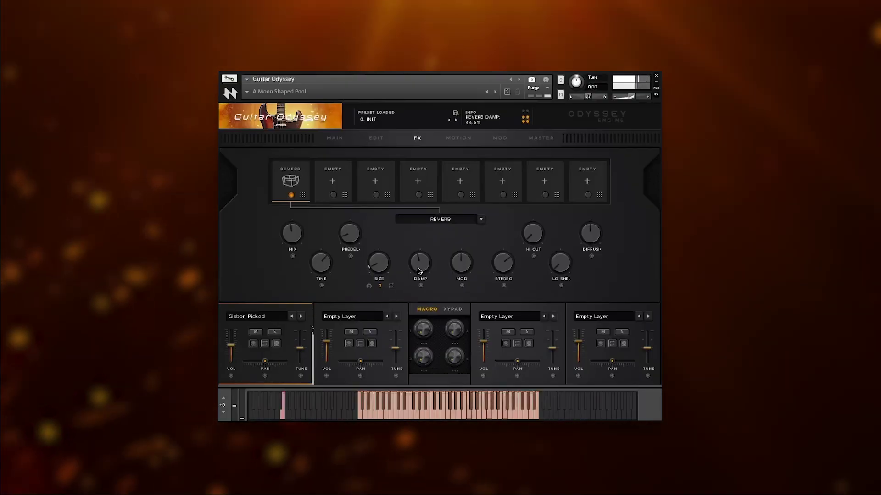
- Add a Delay to the second FX slot, synced to a dotted 1/8 rate, with Mix at 60%, higher Pan and Feedback at 56.7%
{"action": "left_click", "coordinate": [332, 182]}
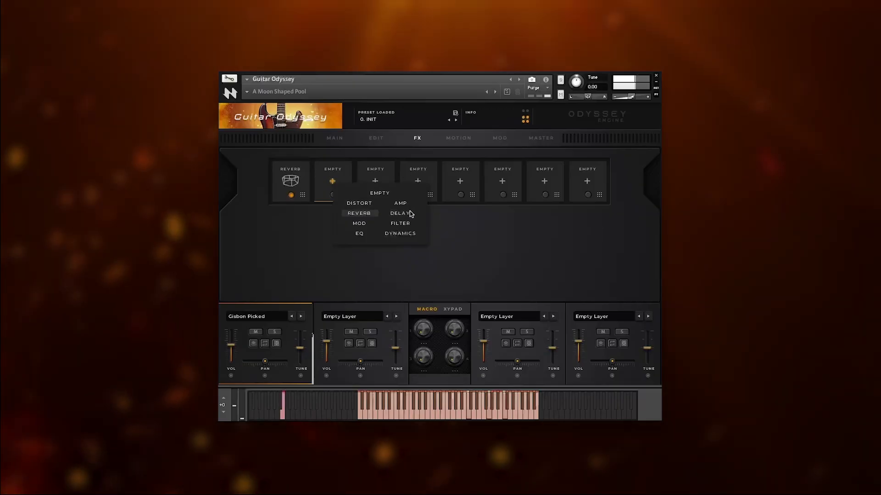
{"action": "left_click", "coordinate": [399, 214]}
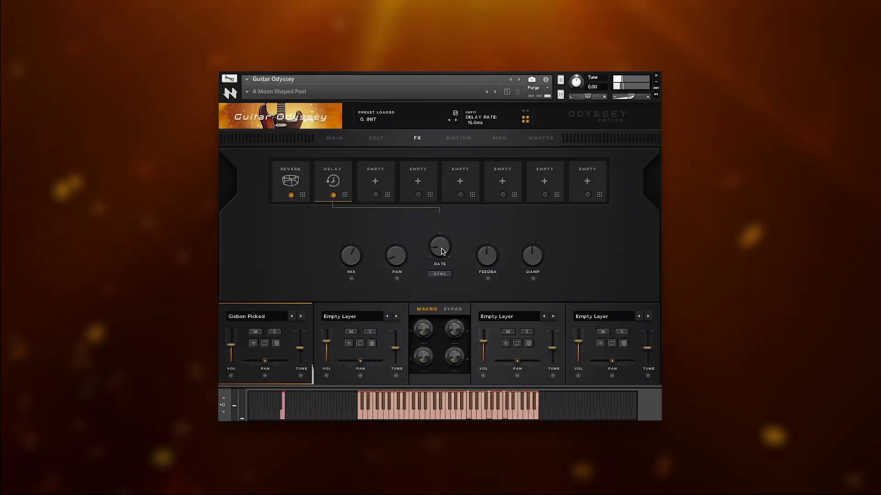
{"action": "left_click", "coordinate": [440, 274]}
{"action": "left_click", "coordinate": [441, 275]}
{"action": "left_click", "coordinate": [441, 252]}
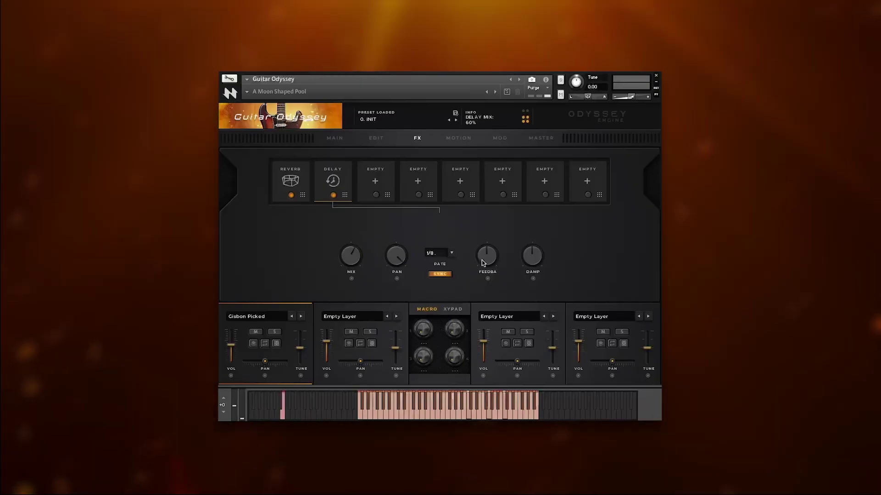
{"action": "left_click_drag", "start_coordinate": [485, 263], "coordinate": [486, 257]}
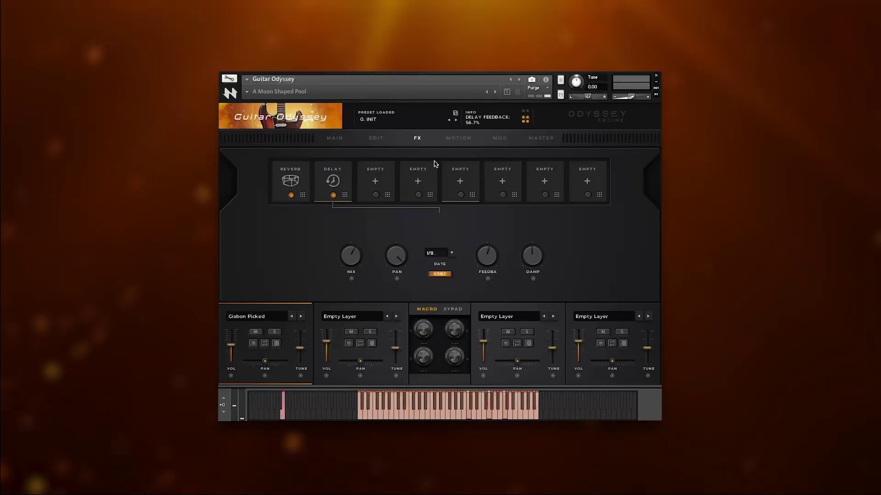
- Modulate Gisbon Picked's sample start position with Random and move the start point slightly into the sample
{"action": "left_click", "coordinate": [375, 139]}
{"action": "left_click", "coordinate": [474, 208]}
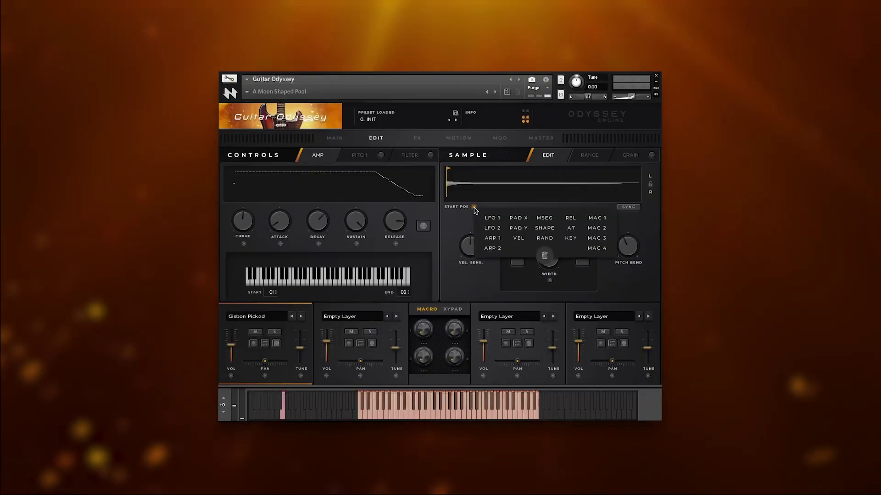
{"action": "left_click", "coordinate": [545, 228]}
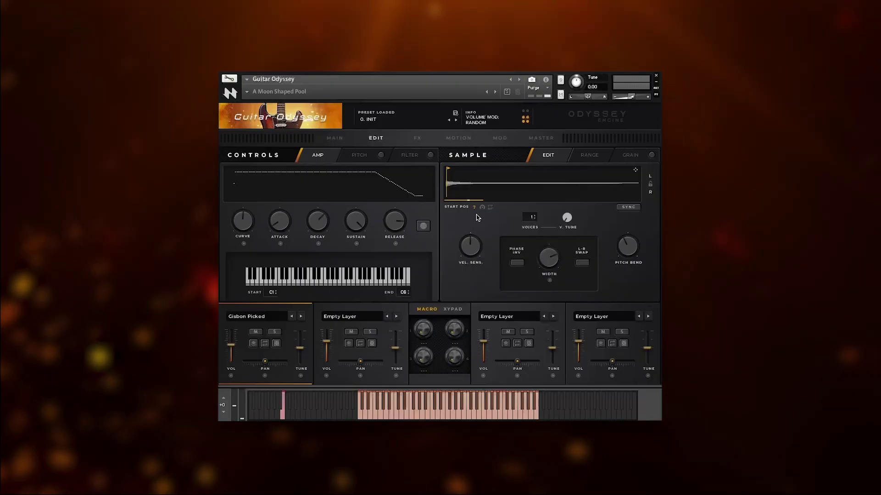
{"action": "left_click_drag", "start_coordinate": [448, 171], "coordinate": [453, 171]}
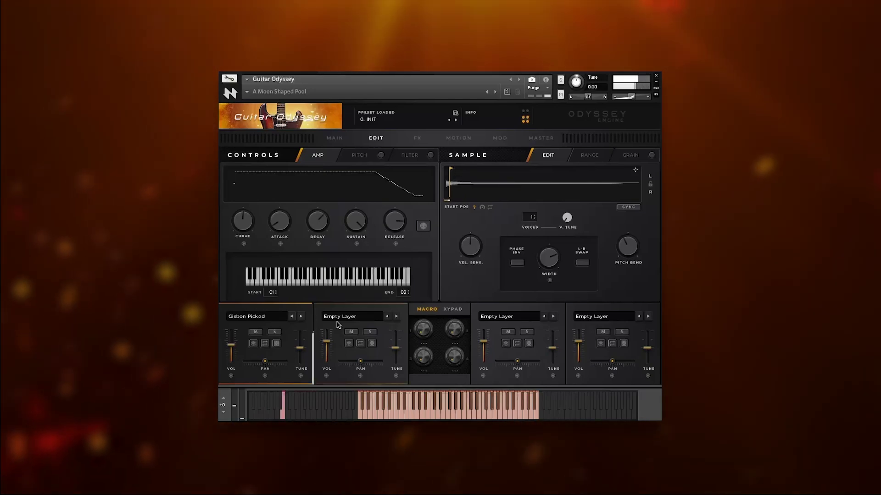
- Filter the sources by the Picked tag, load Big Barry Harms into the second layer, and solo it
{"action": "left_click", "coordinate": [340, 320]}
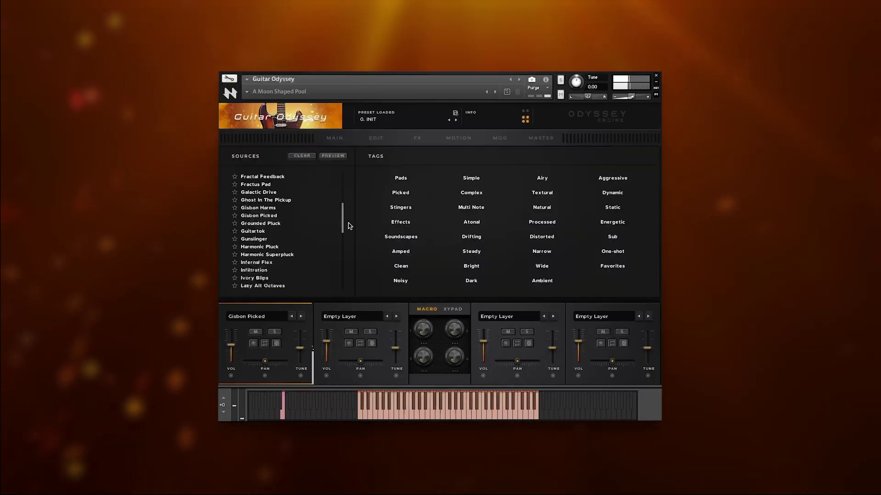
{"action": "left_click_drag", "start_coordinate": [343, 211], "coordinate": [343, 186]}
{"action": "left_click", "coordinate": [409, 196]}
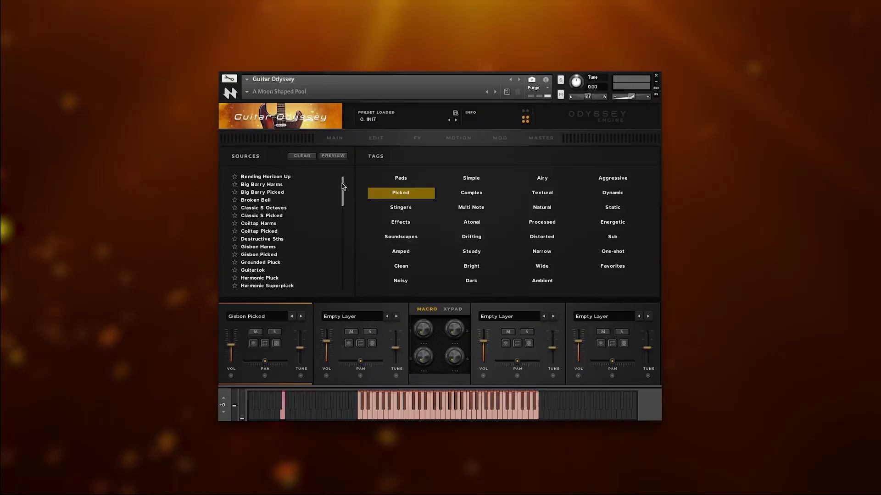
{"action": "left_click_drag", "start_coordinate": [261, 184], "coordinate": [327, 351]}
{"action": "left_click", "coordinate": [370, 331]}
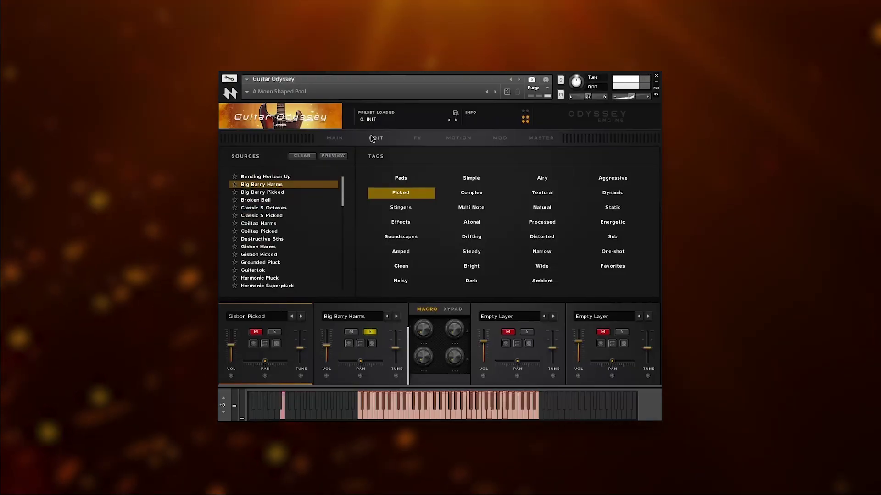
- Lengthen the amp envelope release of the Big Barry Harms layer and lower its volume to -3.7 dB
{"action": "left_click", "coordinate": [365, 140]}
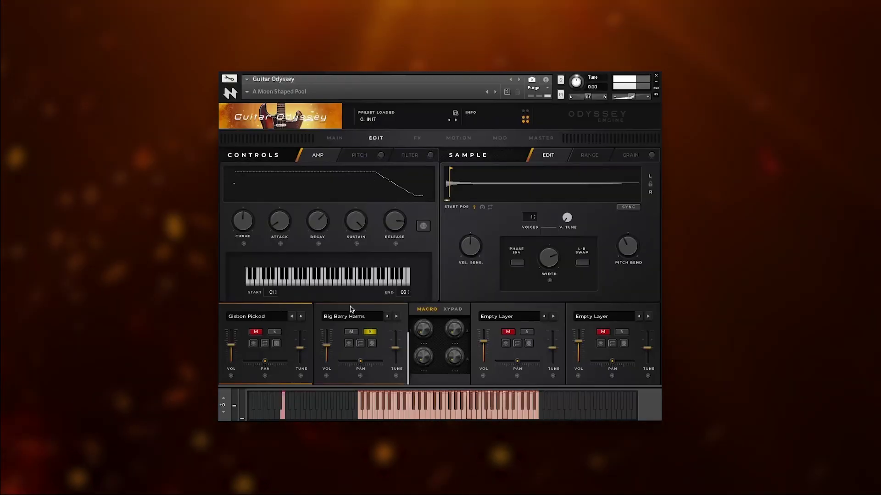
{"action": "left_click", "coordinate": [350, 309]}
{"action": "left_click_drag", "start_coordinate": [399, 226], "coordinate": [402, 222]}
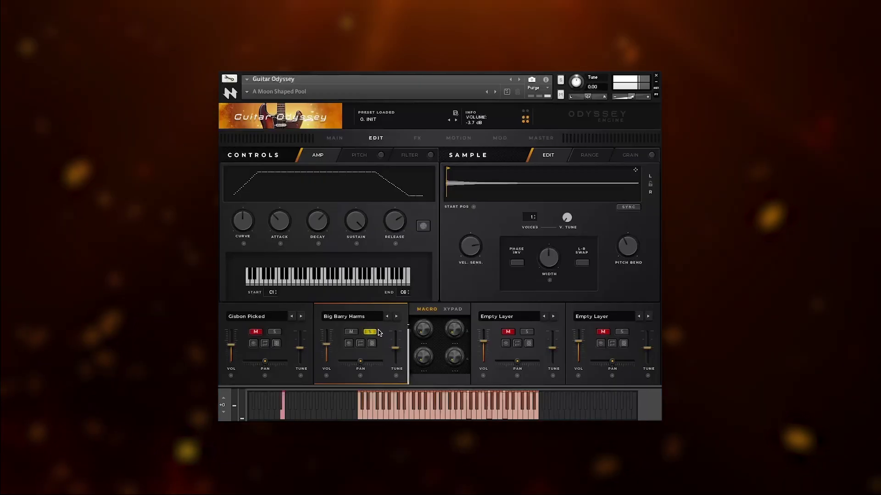
- Unsolo Big Barry Harms and modulate its sample start position with Random
{"action": "left_click", "coordinate": [370, 332]}
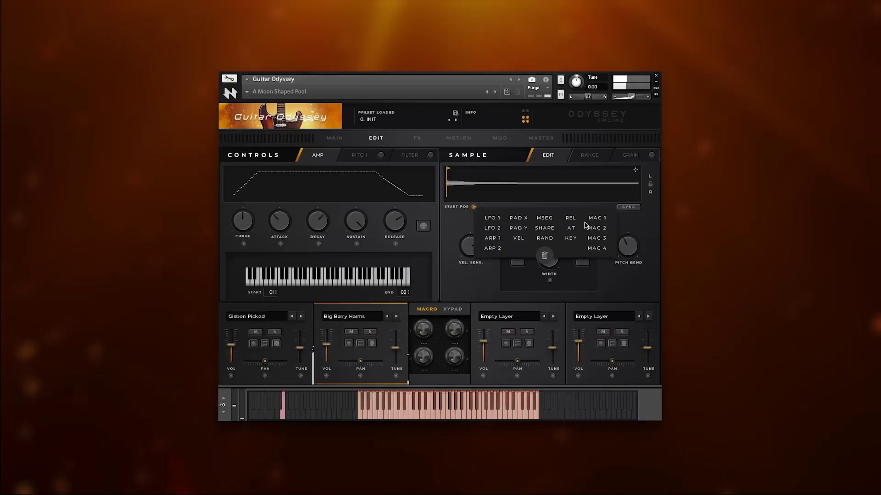
{"action": "left_click", "coordinate": [550, 239]}
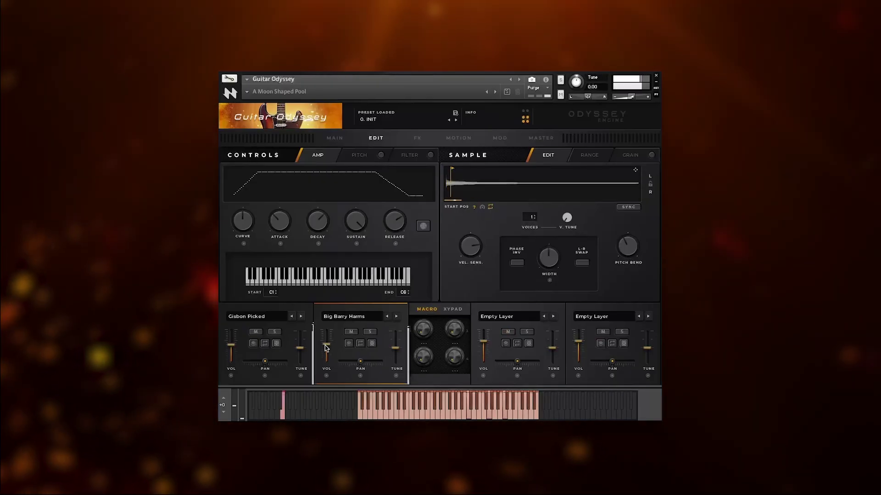
{"action": "mouse_move", "coordinate": [329, 344]}
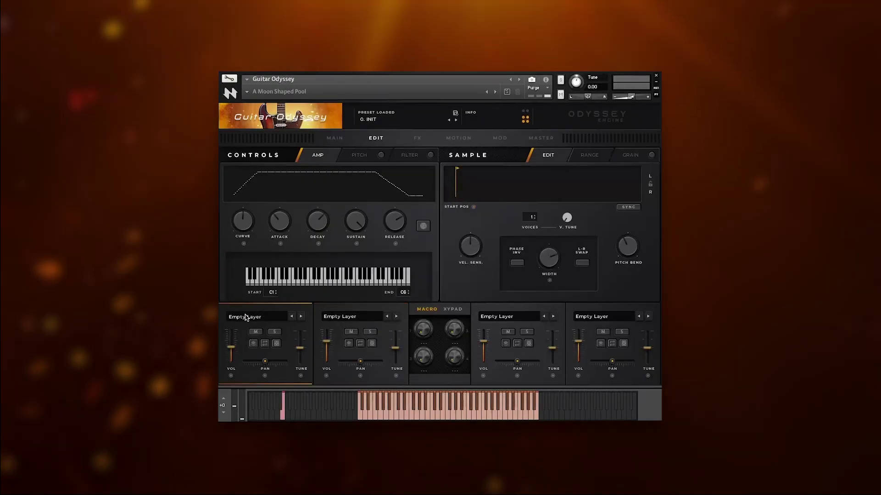
- Load the Angel Of Rust source into the empty first layer and shorten its amp envelope attack to 4.1
{"action": "left_click", "coordinate": [246, 317]}
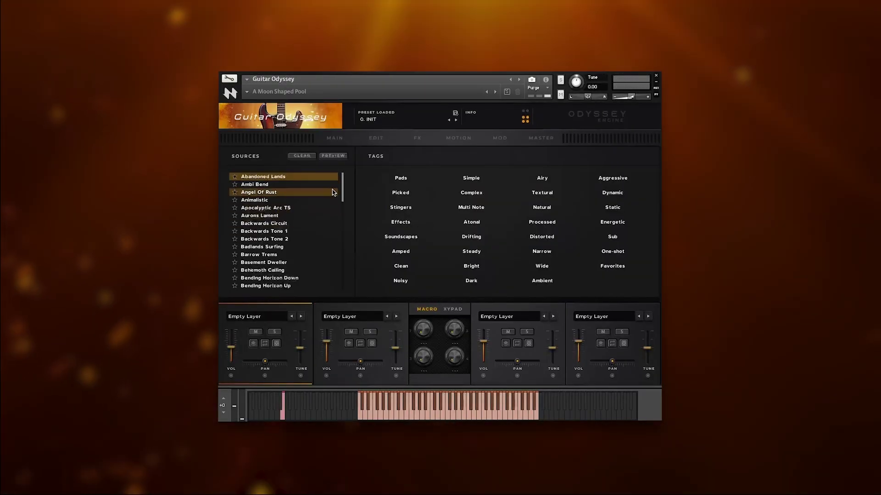
{"action": "left_click", "coordinate": [328, 193]}
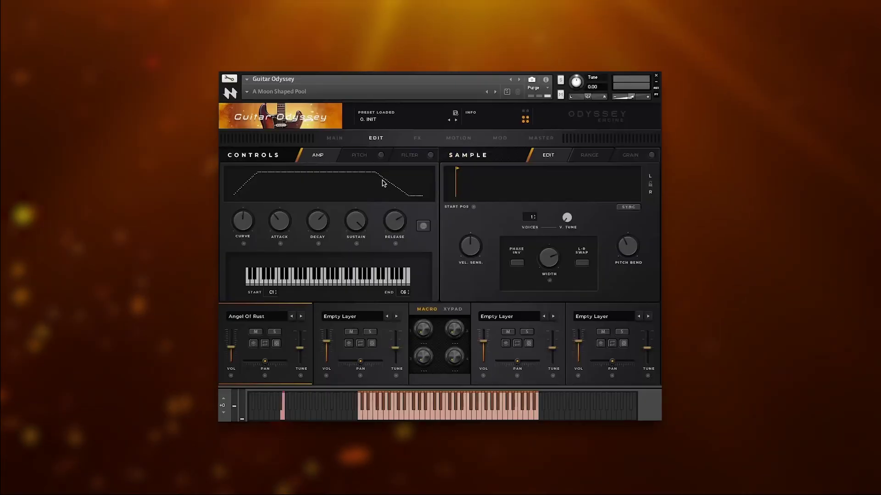
{"action": "left_click_drag", "start_coordinate": [280, 221], "coordinate": [277, 232]}
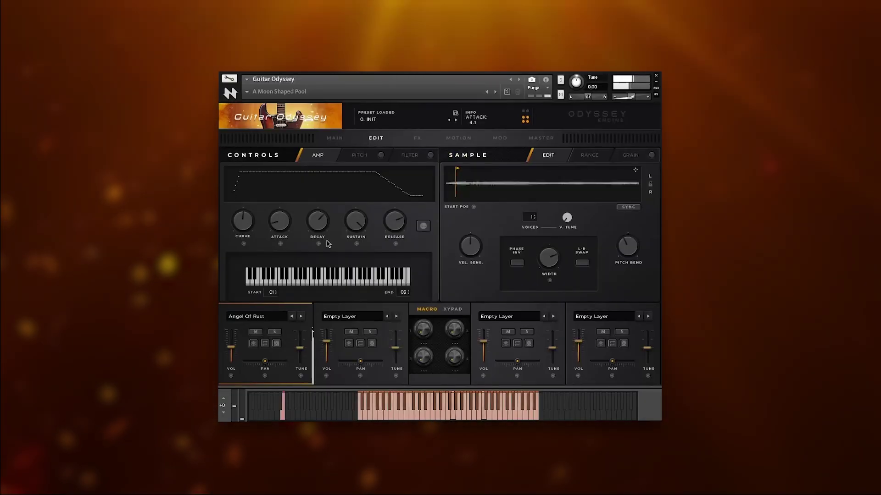
- Add a Filter to the first FX slot of Angel Of Rust and set its type to LP2 Pole
{"action": "left_click", "coordinate": [418, 139]}
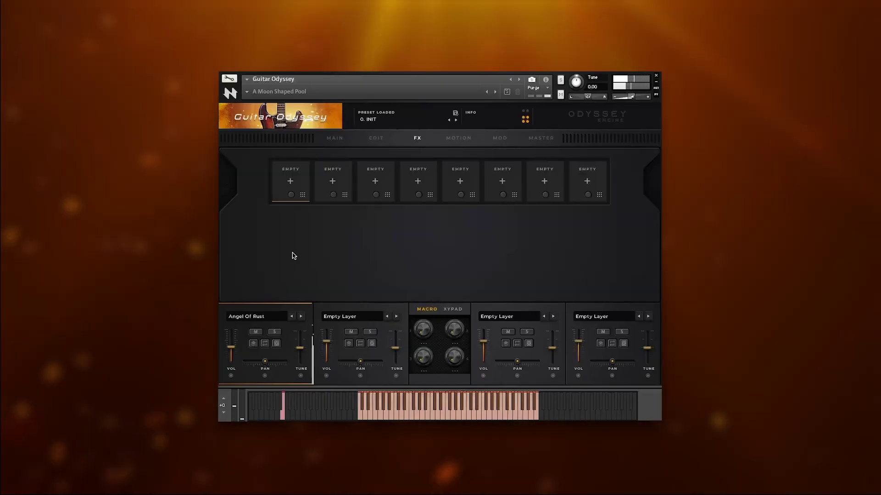
{"action": "left_click", "coordinate": [290, 183]}
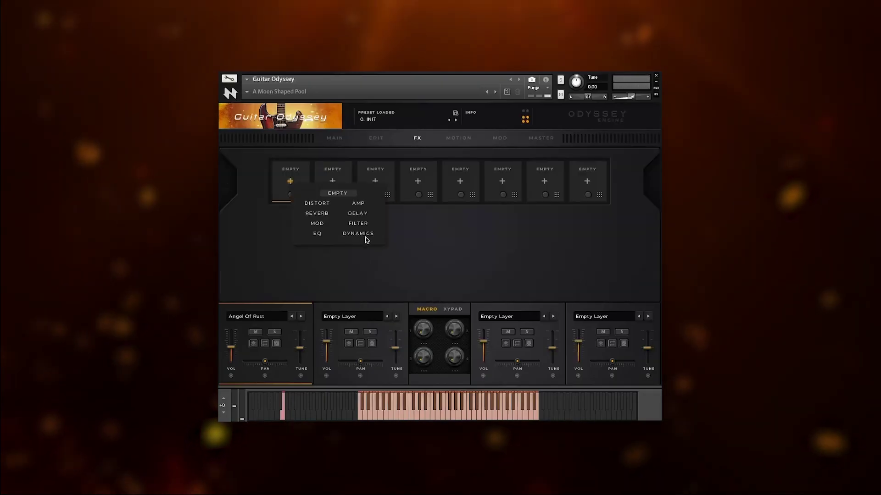
{"action": "left_click", "coordinate": [358, 224]}
{"action": "left_click", "coordinate": [452, 220]}
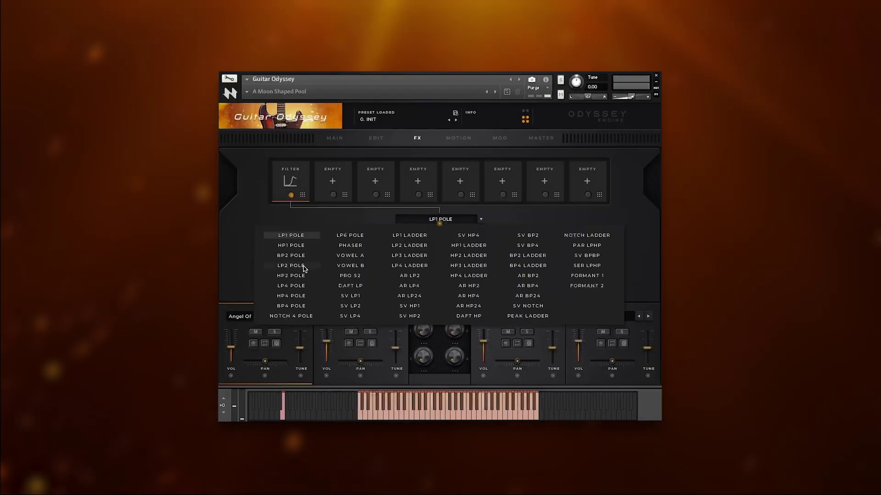
{"action": "left_click", "coordinate": [303, 266]}
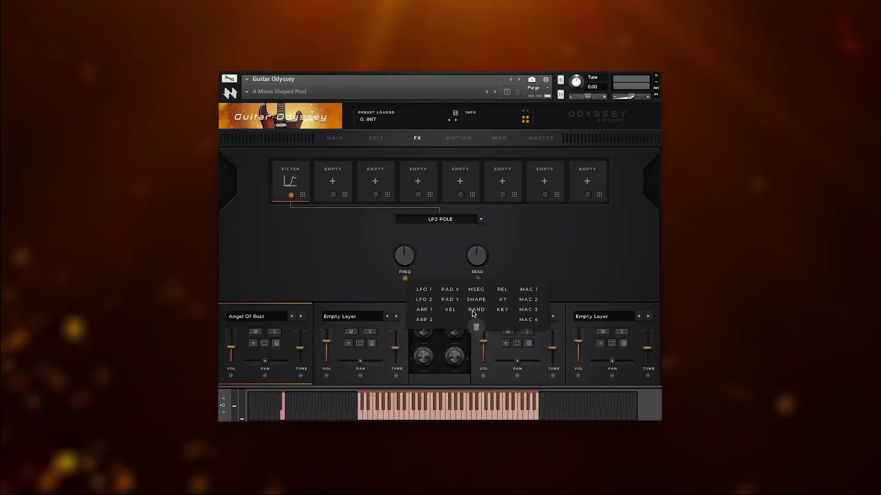
- Modulate the filter's frequency with Keytrack, and set the cutoff to 6.0 kHz and the resonance to 52.7%
{"action": "left_click", "coordinate": [500, 309]}
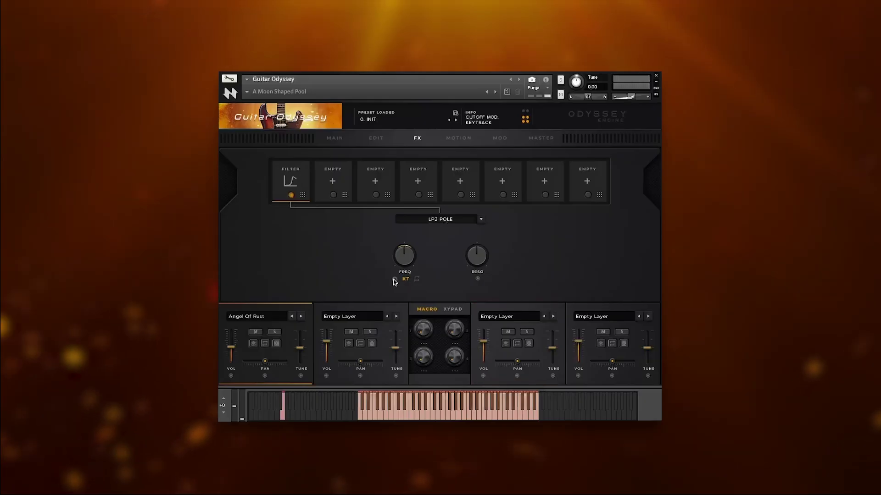
{"action": "left_click_drag", "start_coordinate": [406, 263], "coordinate": [409, 252]}
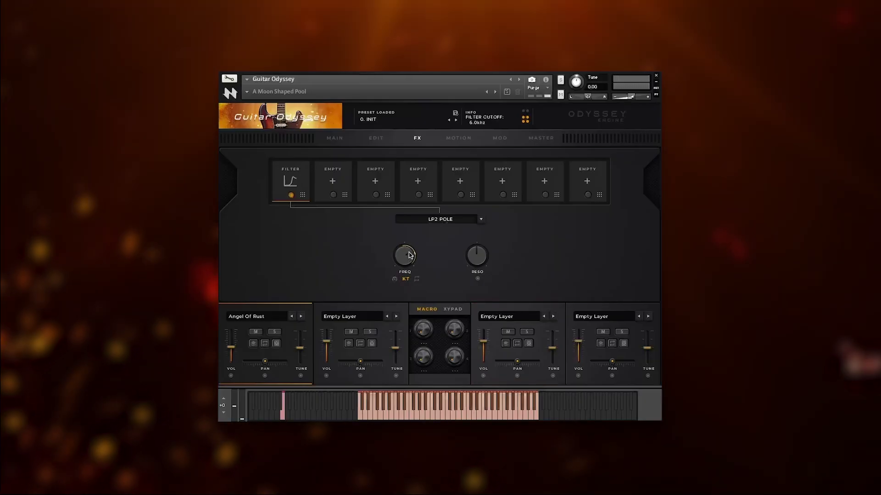
{"action": "left_click_drag", "start_coordinate": [475, 260], "coordinate": [476, 258]}
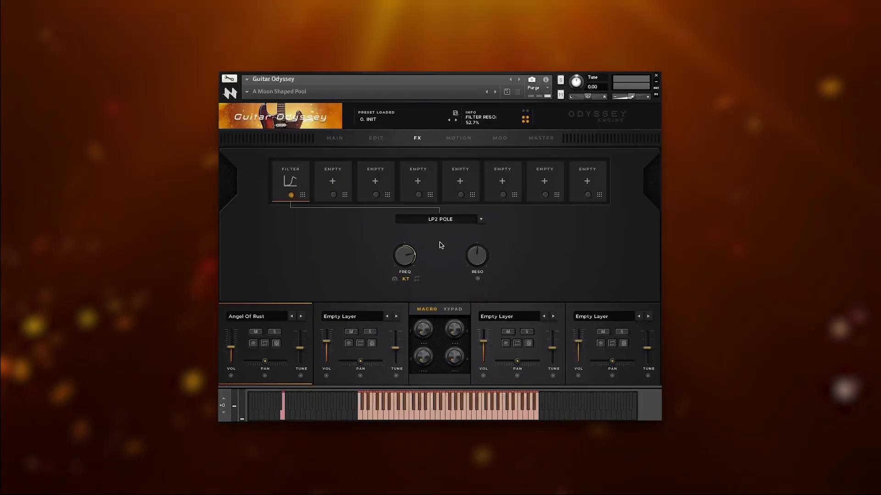
- Add a Reverb of type Reverb to the second FX slot, with higher Mix, Stereo at 74.1%, and longer Predelay and Time
{"action": "left_click", "coordinate": [331, 181]}
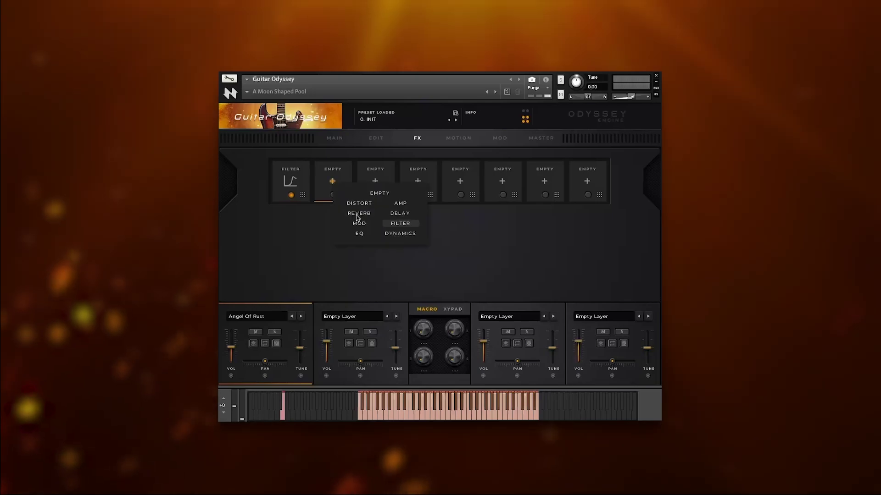
{"action": "left_click", "coordinate": [367, 214]}
{"action": "left_click", "coordinate": [452, 220]}
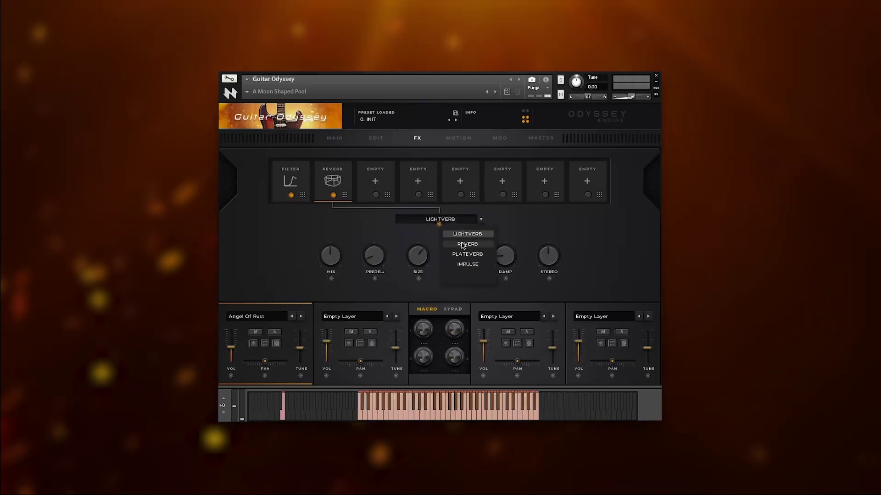
{"action": "left_click", "coordinate": [457, 243]}
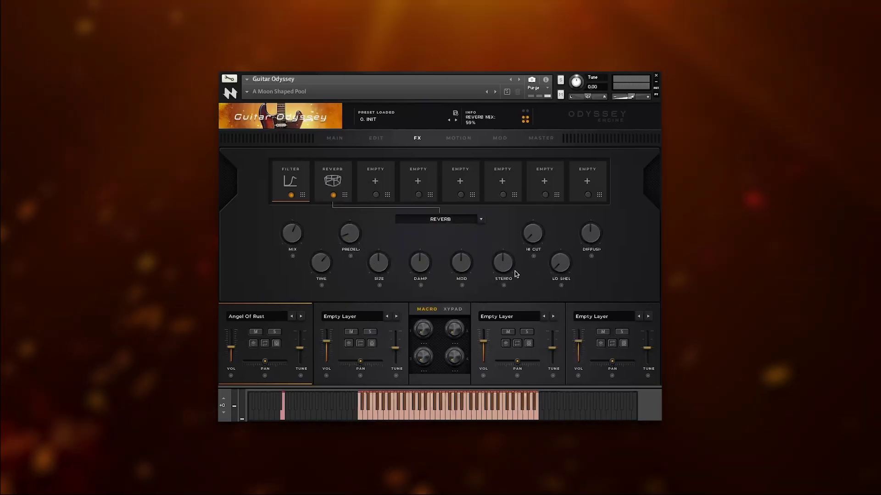
{"action": "left_click_drag", "start_coordinate": [503, 264], "coordinate": [503, 254]}
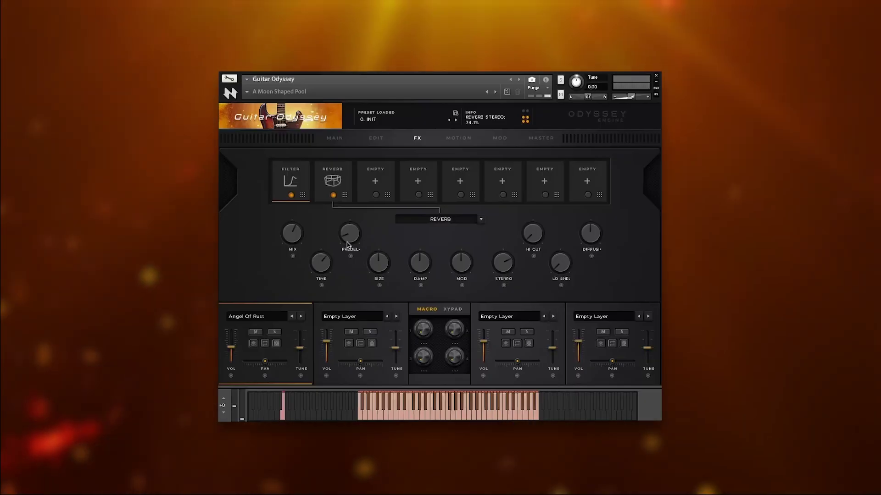
{"action": "left_click_drag", "start_coordinate": [350, 231], "coordinate": [327, 265]}
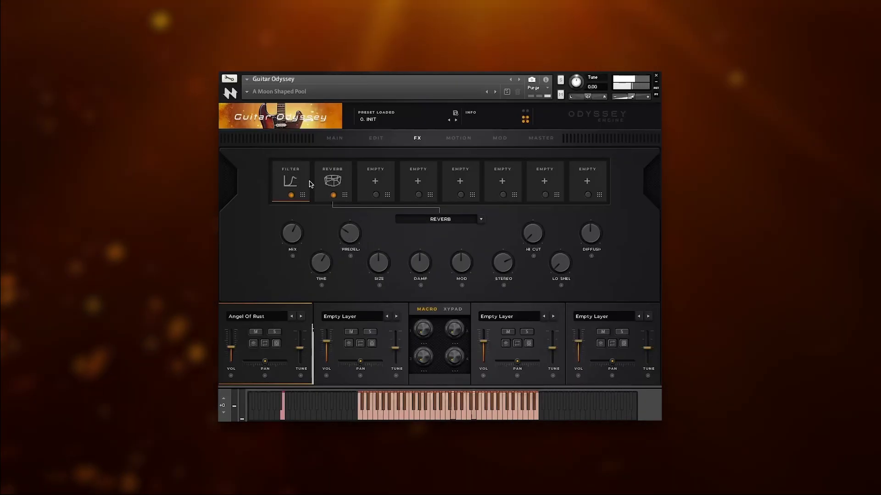
- Show the settings of the filter in the first FX slot of Angel Of Rust
{"action": "left_click", "coordinate": [309, 184]}
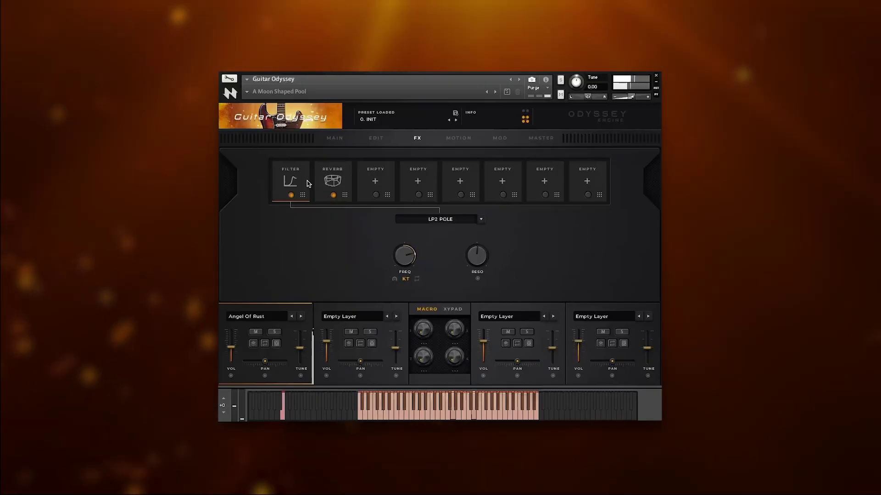
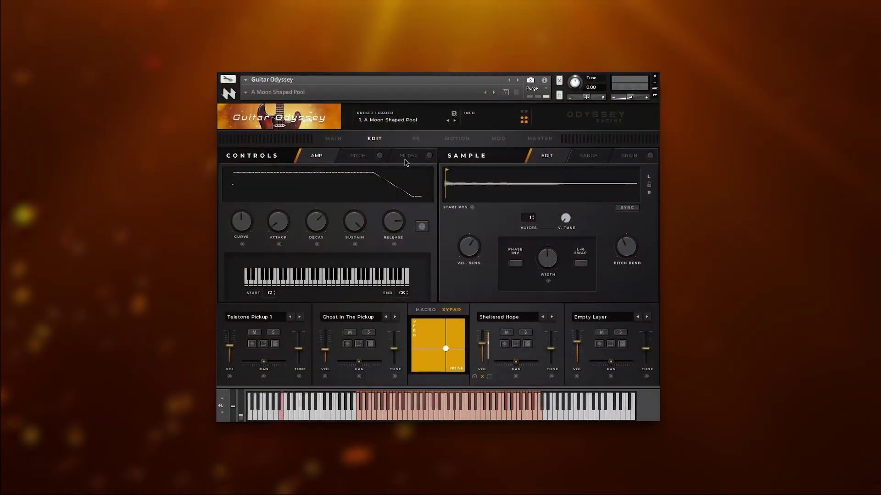
- Load the preset 2. A Serious Matter from the preset browser with preview enabled, and mark it as a favourite
{"action": "left_click", "coordinate": [400, 122]}
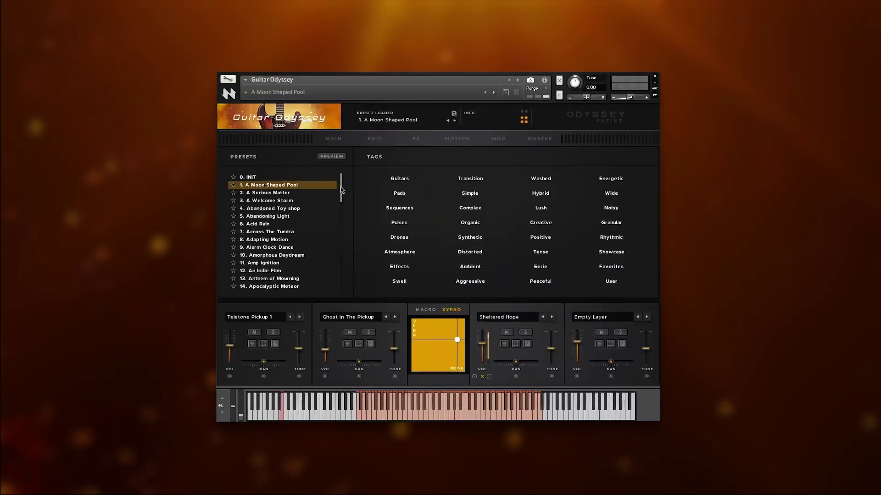
{"action": "left_click_drag", "start_coordinate": [342, 237], "coordinate": [343, 183]}
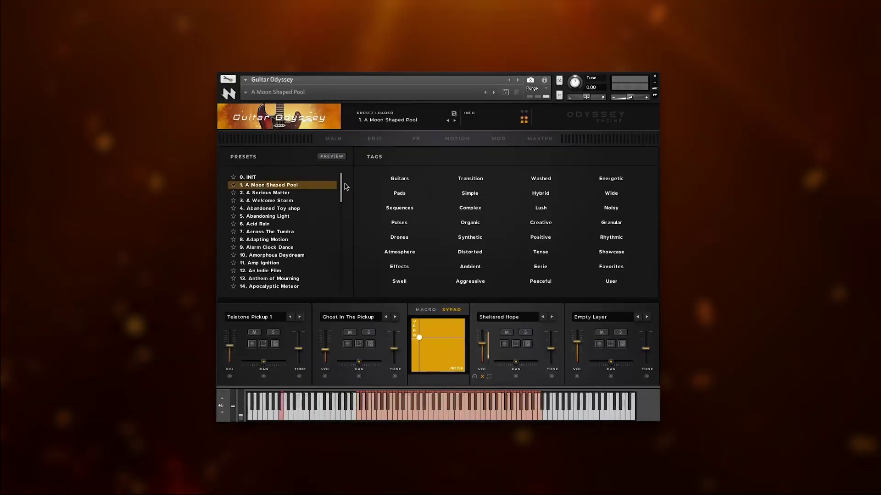
{"action": "left_click", "coordinate": [340, 158]}
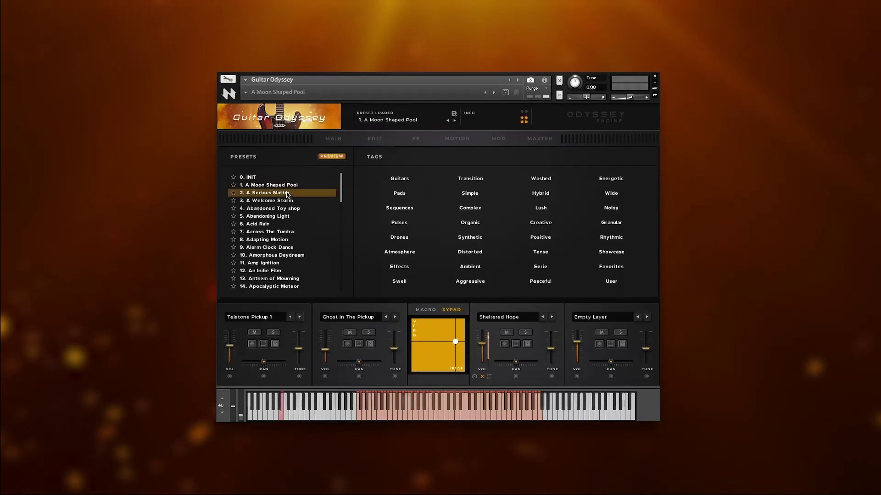
{"action": "left_click", "coordinate": [287, 193]}
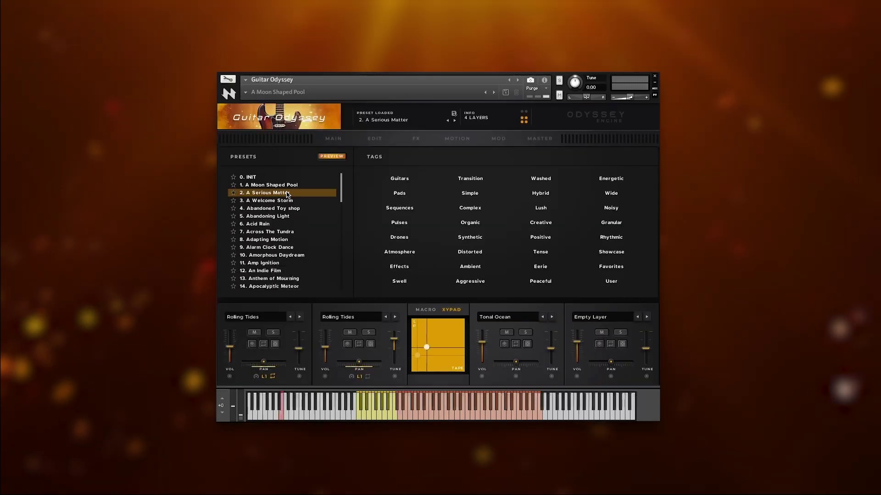
{"action": "left_click", "coordinate": [234, 193]}
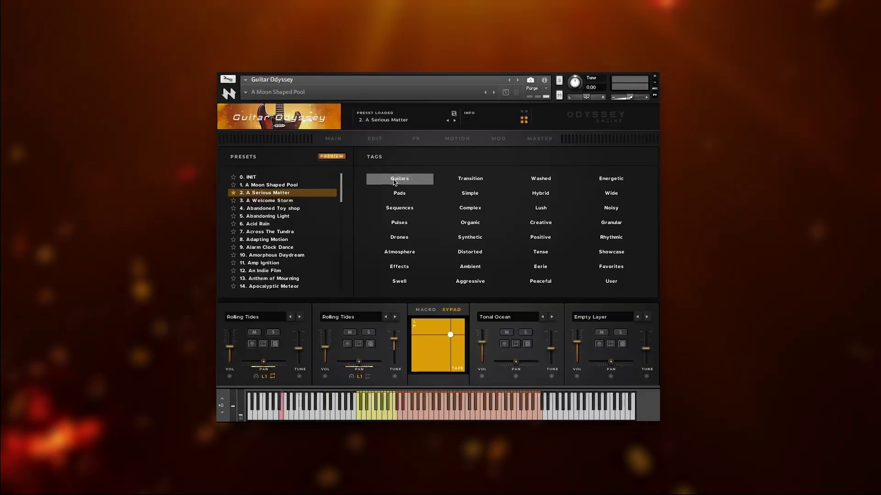
- Filter the presets by the Guitars tag alone and by Sequences, Pulses and Drones combined, and clear the tags again
{"action": "left_click", "coordinate": [395, 182]}
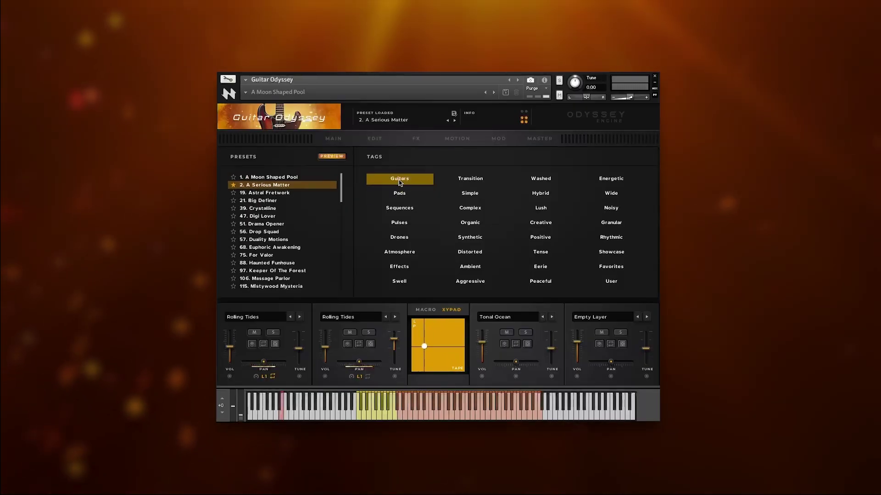
{"action": "left_click", "coordinate": [400, 183]}
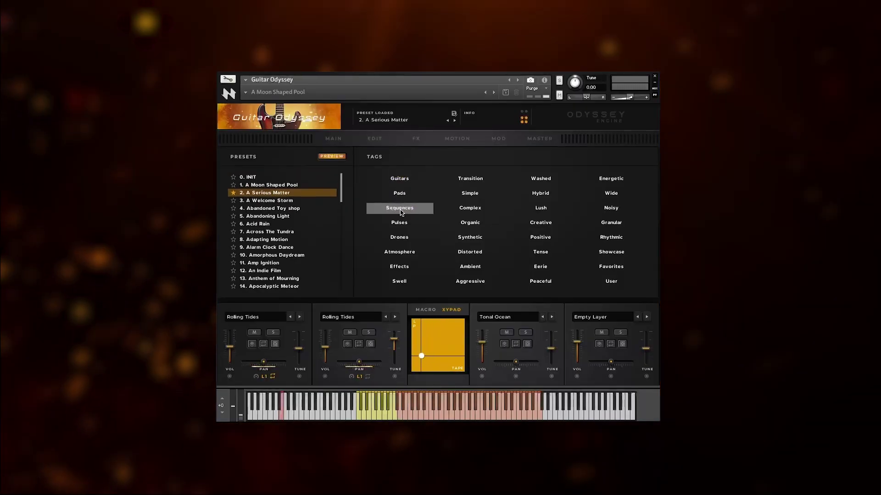
{"action": "left_click", "coordinate": [400, 210]}
{"action": "left_click", "coordinate": [400, 223]}
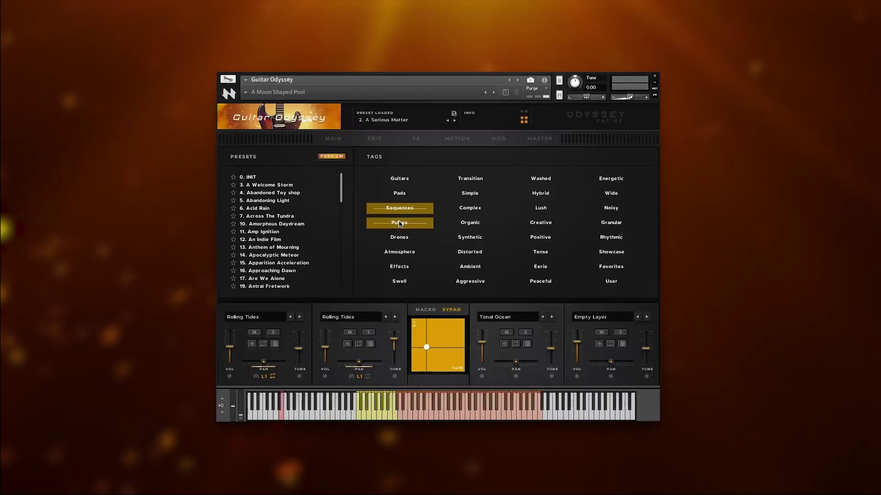
{"action": "left_click", "coordinate": [401, 236]}
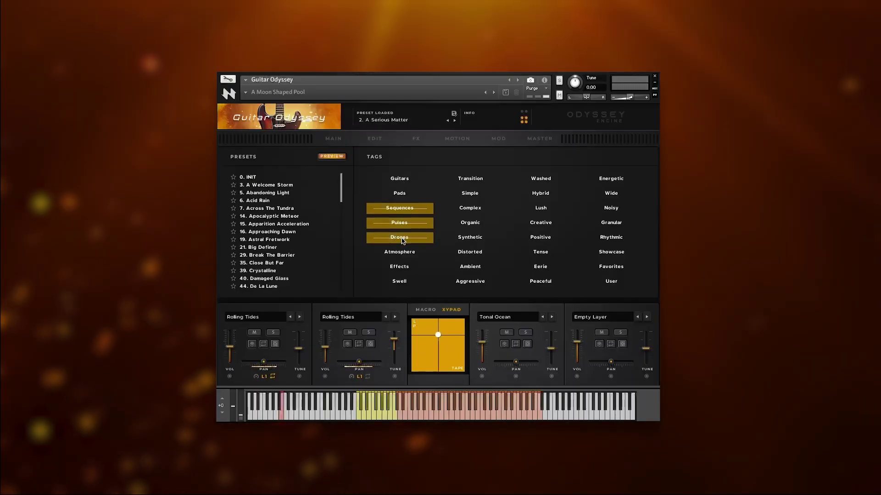
{"action": "left_click", "coordinate": [402, 238]}
{"action": "left_click", "coordinate": [401, 223]}
{"action": "left_click", "coordinate": [401, 209]}
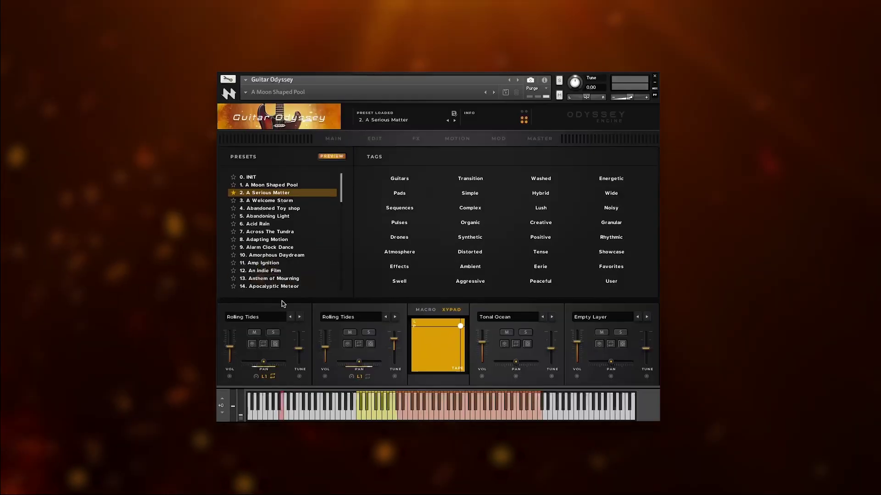
- Open the source browser for the first Rolling Tides layer and clear that layer's source
{"action": "left_click", "coordinate": [269, 319]}
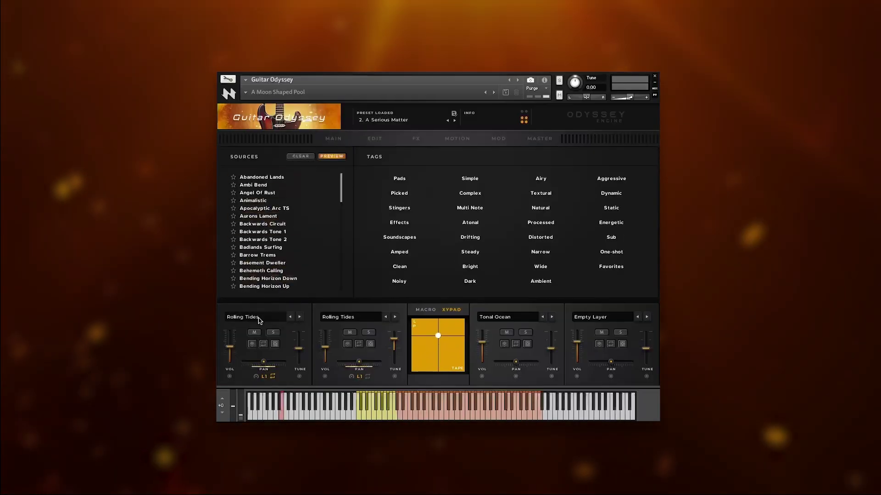
{"action": "left_click", "coordinate": [306, 157]}
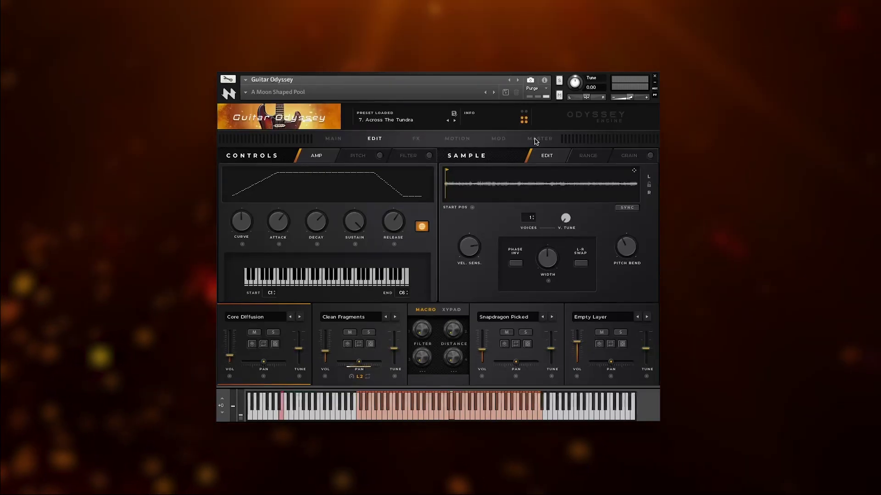
{"action": "left_click", "coordinate": [525, 112]}
{"action": "left_click", "coordinate": [524, 119]}
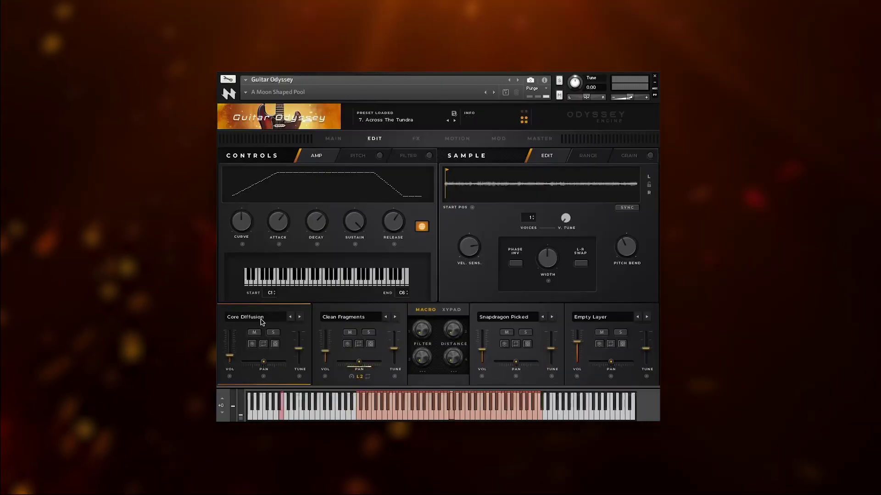
- Replace Core Diffusion in the first layer with Coiltap Harms, and advance to the next source, Coiltap Picked
{"action": "left_click", "coordinate": [262, 321]}
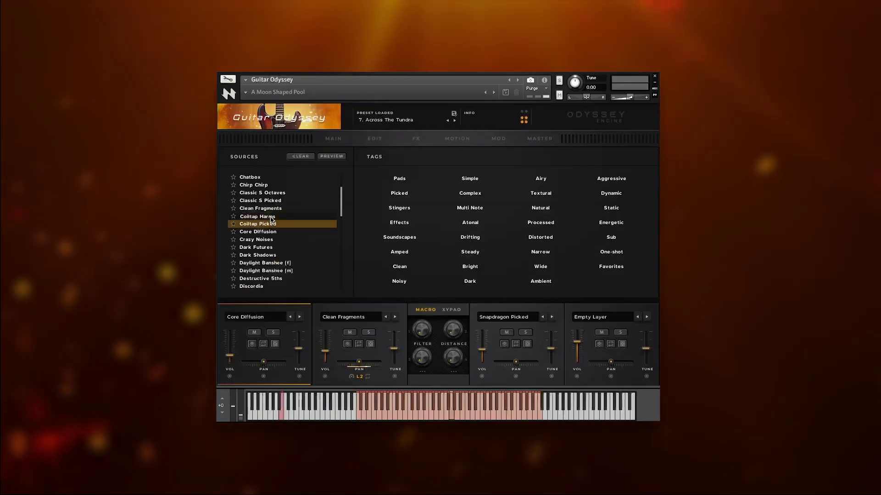
{"action": "left_click", "coordinate": [375, 139]}
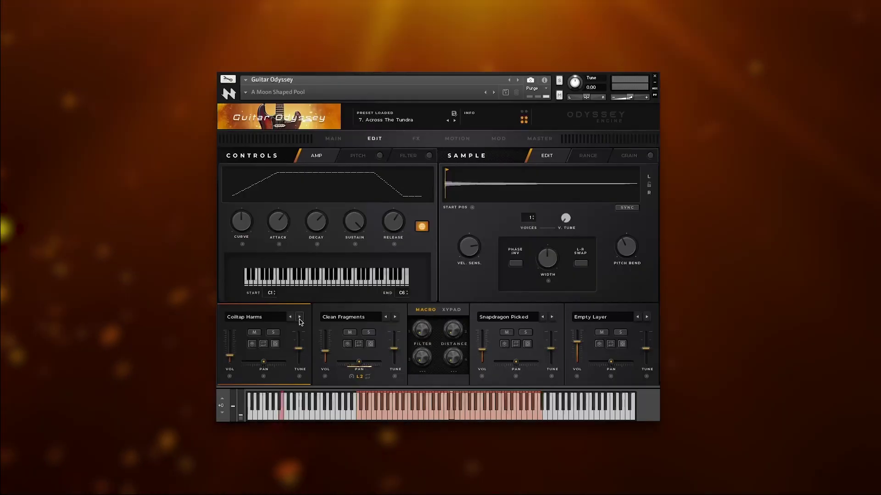
{"action": "left_click", "coordinate": [300, 317]}
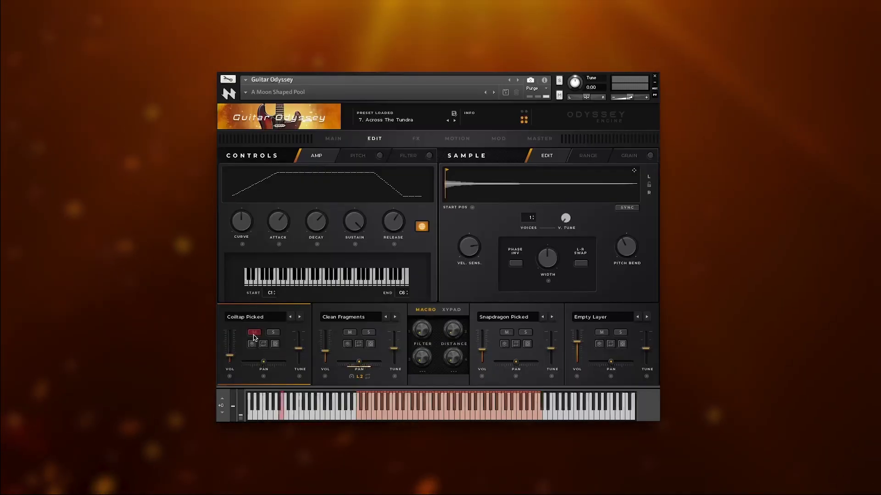
- Copy the first layer's sound source and paste it onto the second layer in place of Clean Fragments
{"action": "right_click", "coordinate": [247, 351]}
{"action": "left_click", "coordinate": [273, 372]}
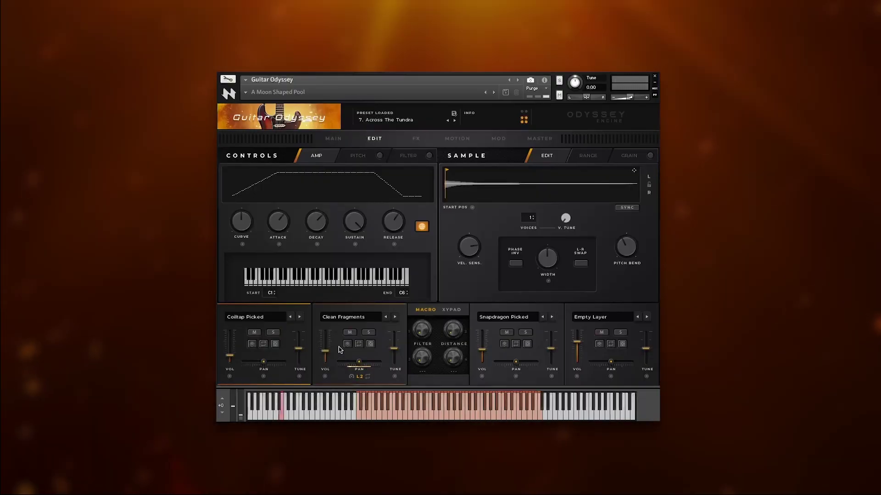
{"action": "right_click", "coordinate": [347, 347]}
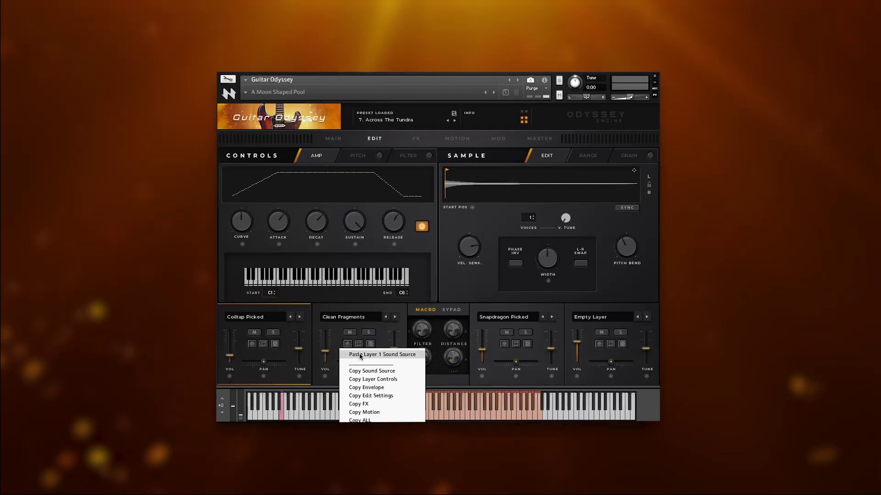
{"action": "left_click", "coordinate": [360, 355]}
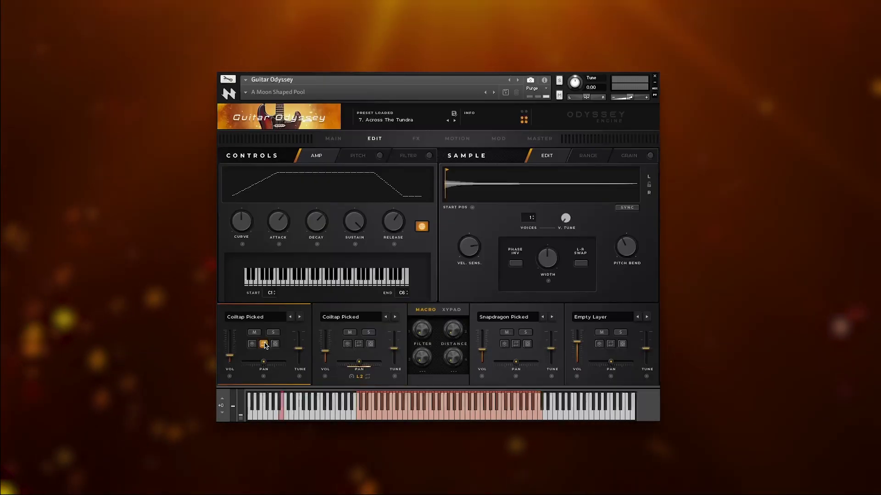
- Randomise the first layer's sound source and toggle that layer's lock
{"action": "left_click", "coordinate": [264, 345]}
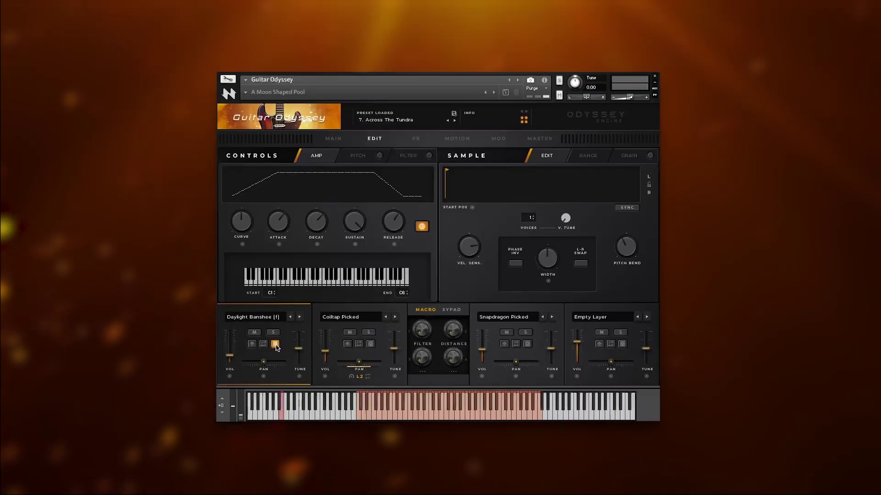
{"action": "left_click", "coordinate": [275, 345]}
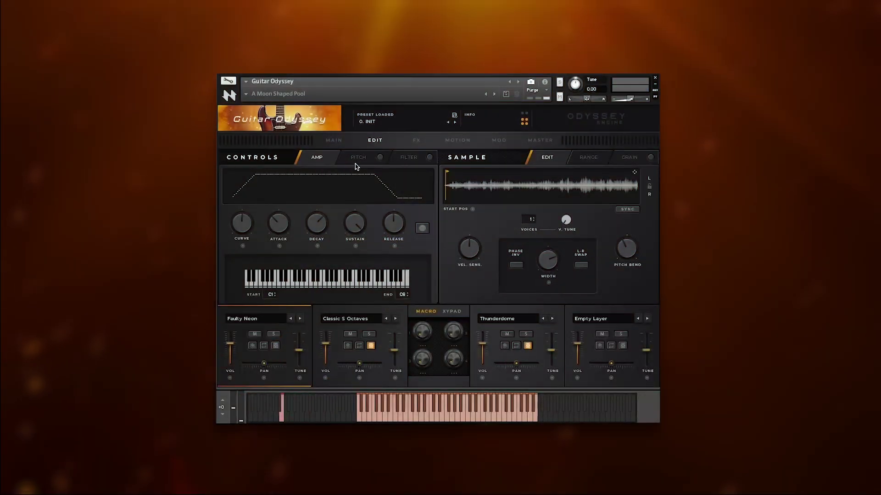
- Set the filter type of the Faulty Neon layer to HP2 Ladder
{"action": "left_click", "coordinate": [407, 159]}
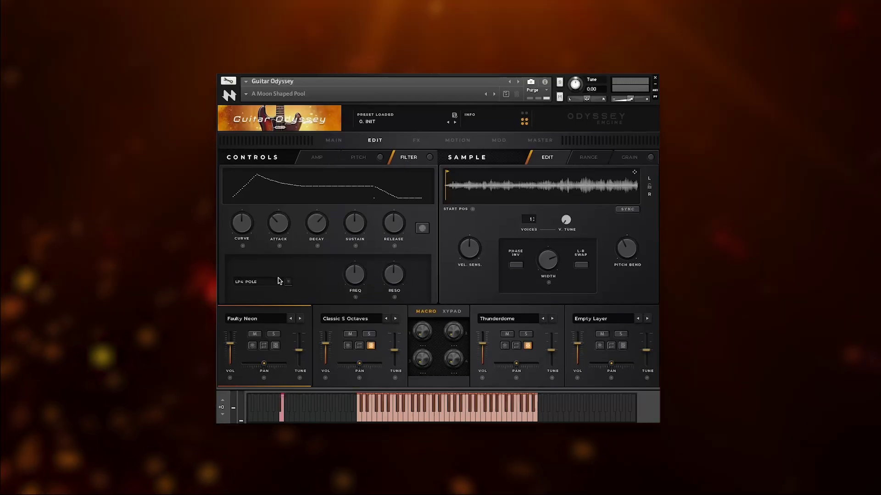
{"action": "left_click", "coordinate": [279, 281]}
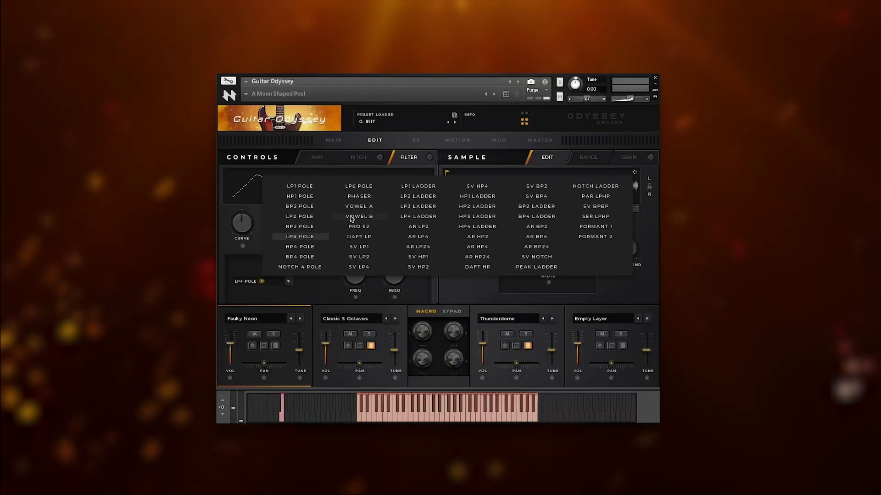
{"action": "left_click", "coordinate": [471, 208]}
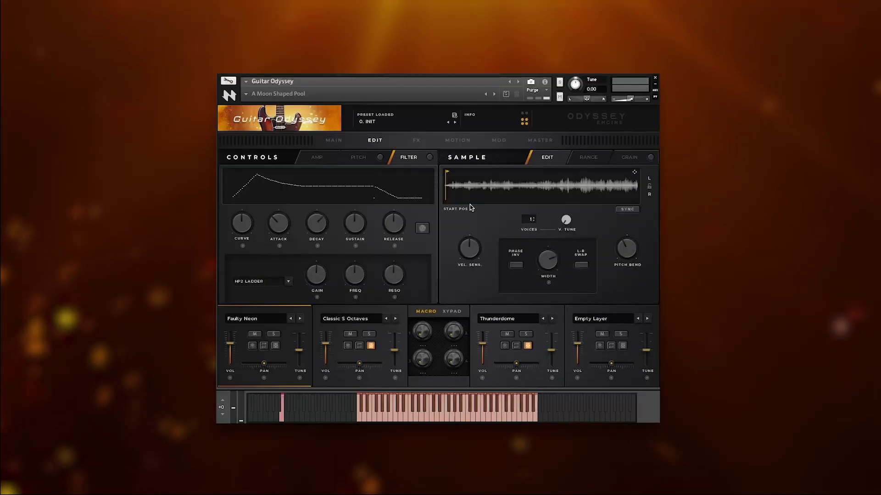
- Call up the Global Envelope activation, decline it, and return to the Faulty Neon layer's amp envelope
{"action": "left_click", "coordinate": [422, 229]}
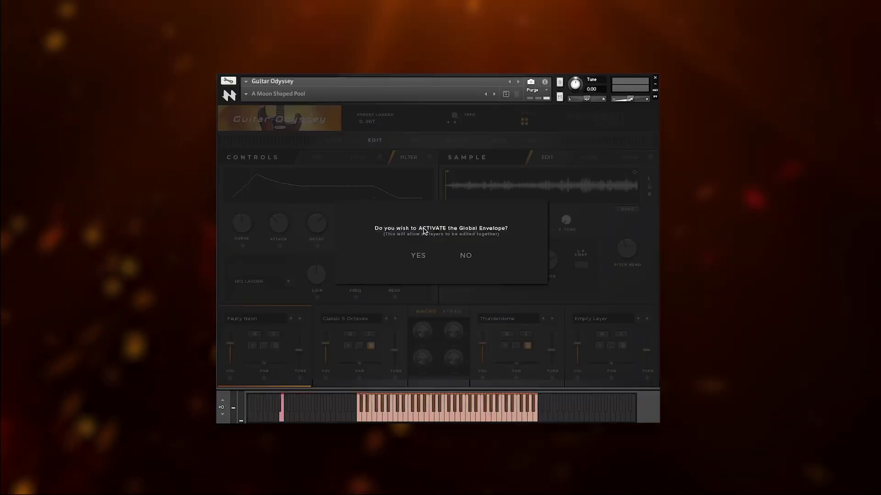
{"action": "left_click", "coordinate": [466, 256]}
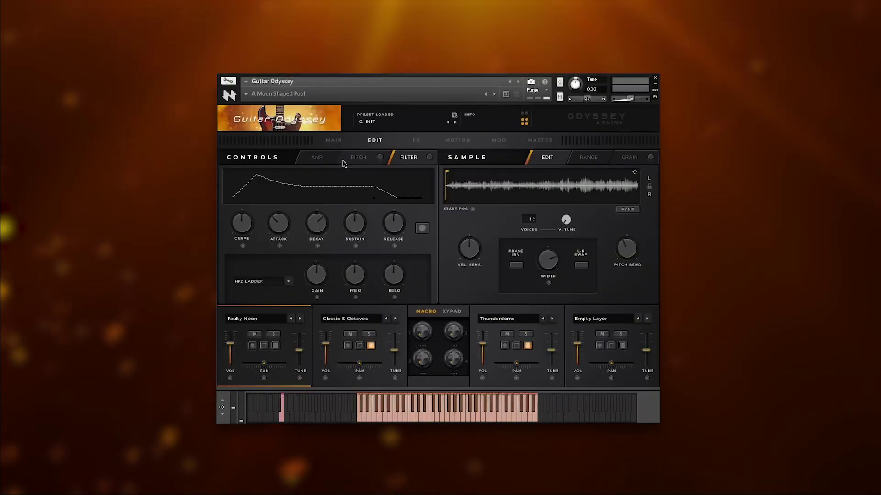
{"action": "left_click", "coordinate": [317, 158]}
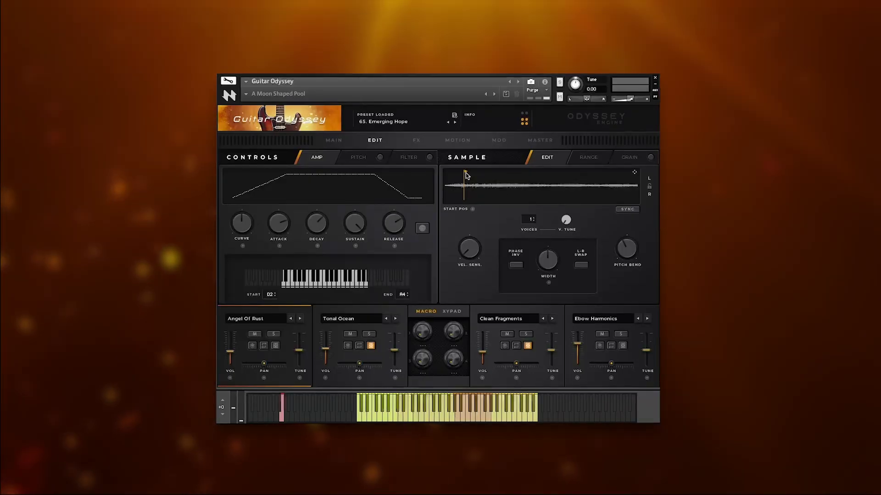
- Try out the sample start position, voice and width controls of the Angel Of Rust layer
{"action": "mouse_move", "coordinate": [466, 175]}
{"action": "left_mouse_down"}
{"action": "mouse_move", "coordinate": [454, 177]}
{"action": "mouse_move", "coordinate": [479, 173]}
{"action": "left_mouse_up"}
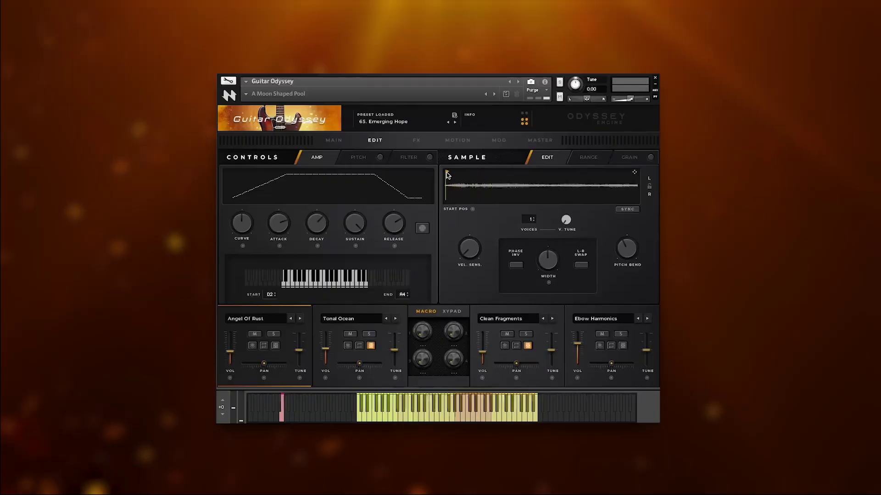
{"action": "mouse_move", "coordinate": [528, 211]}
{"action": "left_mouse_down"}
{"action": "mouse_move", "coordinate": [538, 181]}
{"action": "mouse_move", "coordinate": [523, 224]}
{"action": "left_mouse_up"}
{"action": "left_click", "coordinate": [566, 222]}
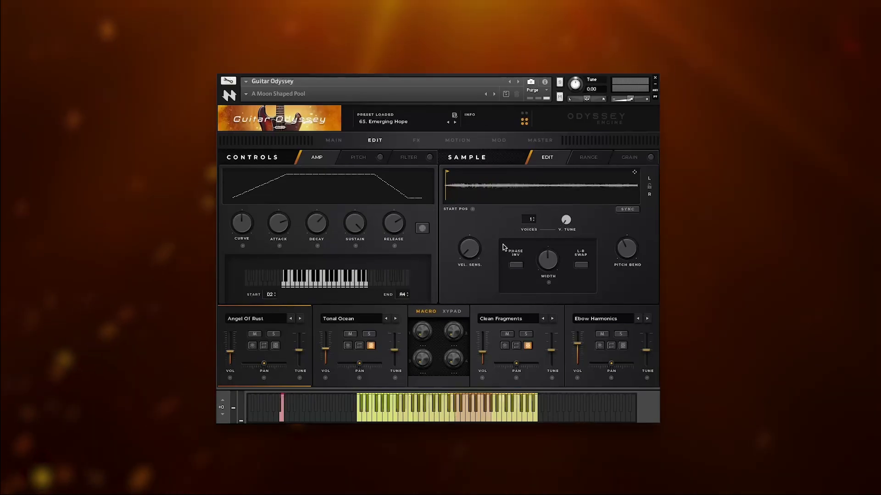
{"action": "mouse_move", "coordinate": [545, 255]}
{"action": "left_mouse_down"}
{"action": "mouse_move", "coordinate": [549, 267]}
{"action": "mouse_move", "coordinate": [553, 257]}
{"action": "left_mouse_up"}
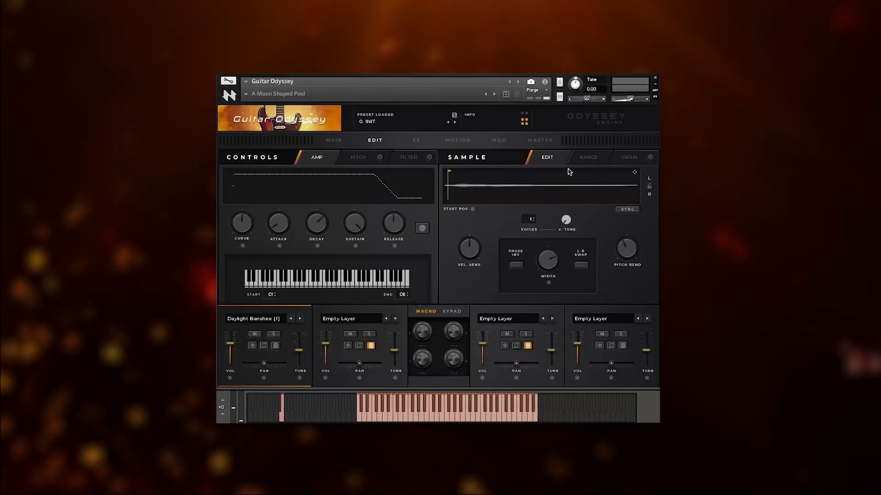
- Narrow the Daylight Banshee layer's cycling sample range by setting the range start to 17% and lowering the range end
{"action": "left_click", "coordinate": [581, 161]}
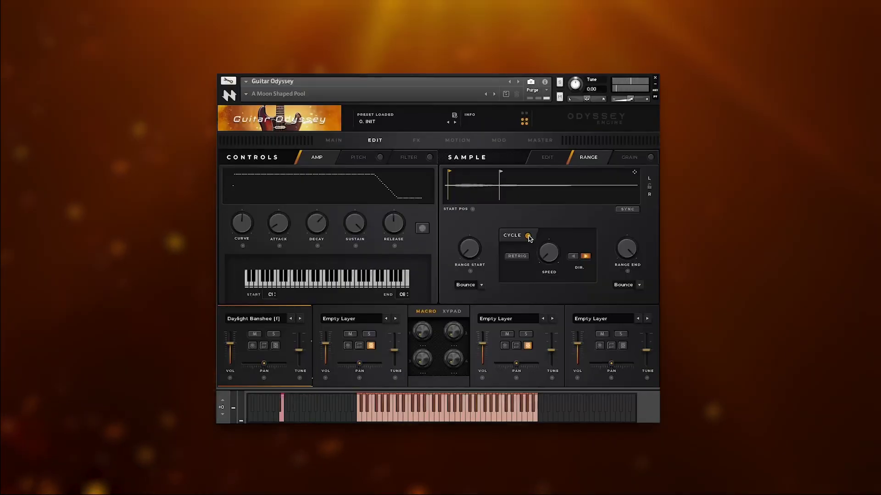
{"action": "mouse_move", "coordinate": [549, 252]}
{"action": "left_click_drag", "start_coordinate": [556, 235], "coordinate": [553, 257]}
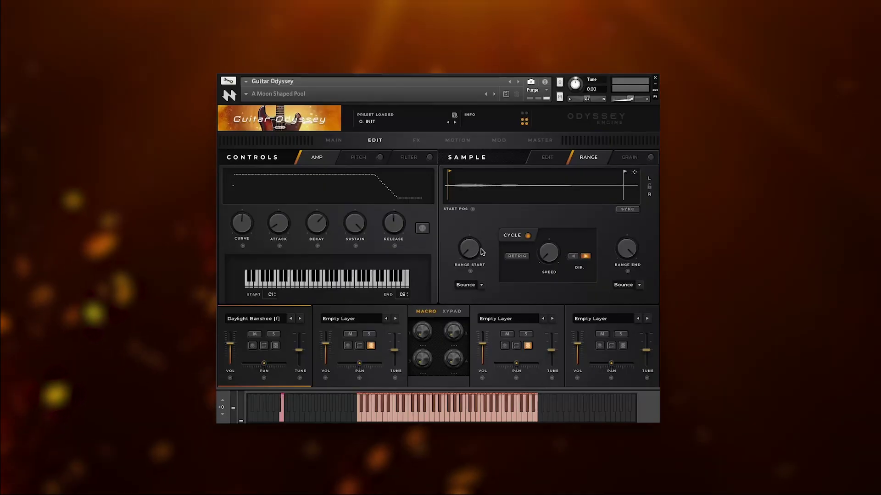
{"action": "left_click_drag", "start_coordinate": [474, 250], "coordinate": [481, 242]}
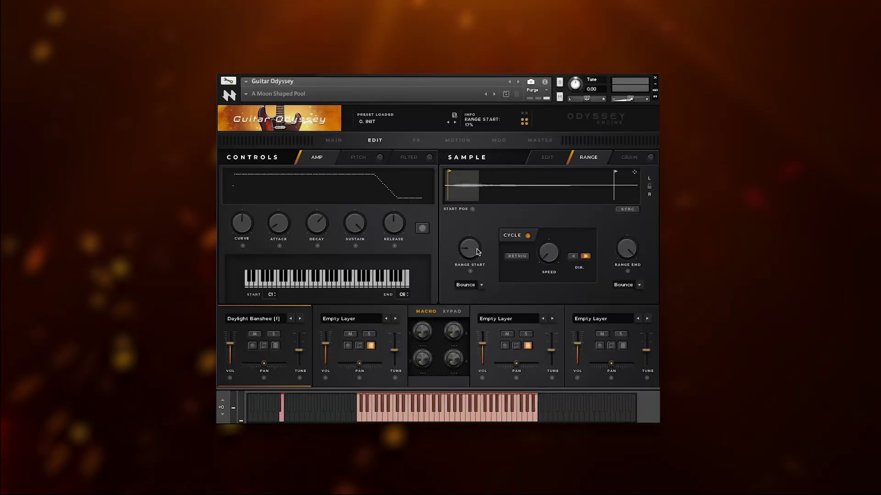
{"action": "left_click_drag", "start_coordinate": [625, 255], "coordinate": [627, 270]}
{"action": "left_click_drag", "start_coordinate": [469, 243], "coordinate": [471, 248]}
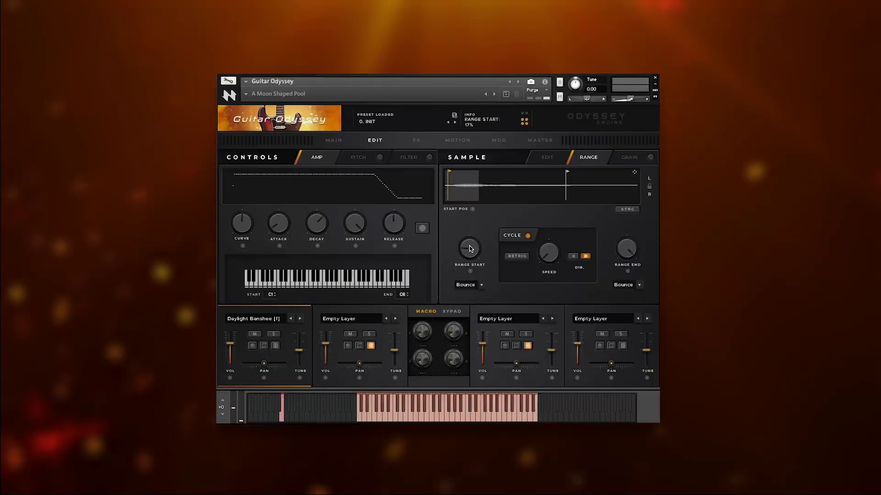
{"action": "left_click_drag", "start_coordinate": [623, 257], "coordinate": [623, 269]}
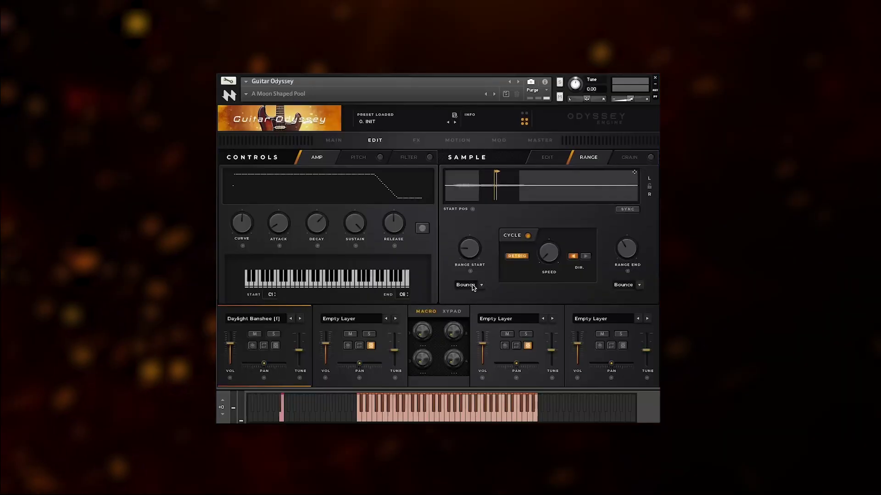
- Try the Stop behaviour at the range start, then set it to Loop
{"action": "left_click", "coordinate": [473, 285]}
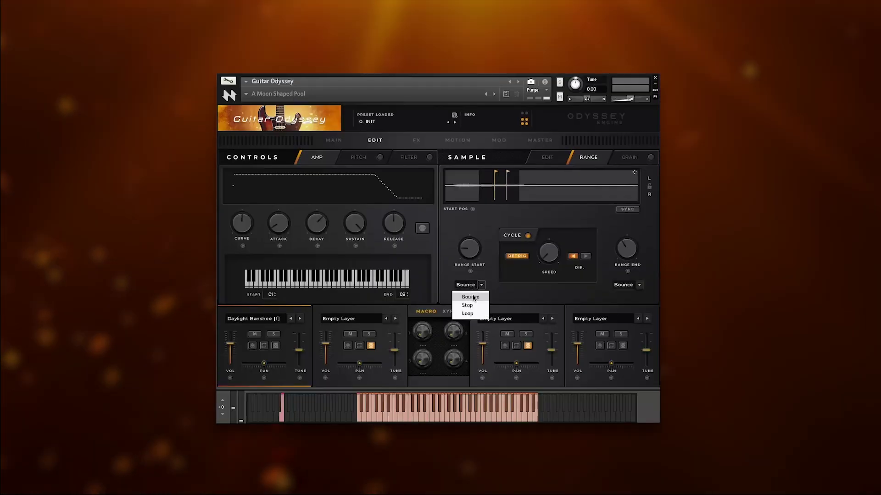
{"action": "left_click", "coordinate": [467, 306]}
{"action": "mouse_move", "coordinate": [559, 246]}
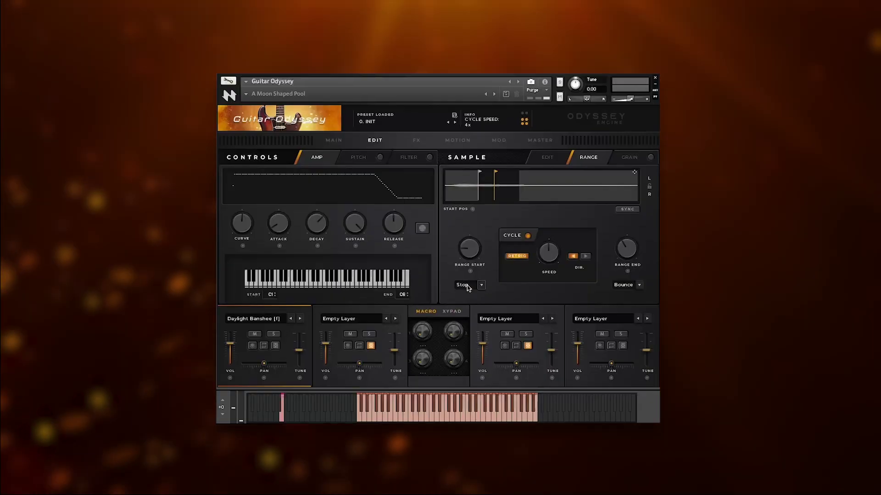
{"action": "left_click", "coordinate": [468, 285]}
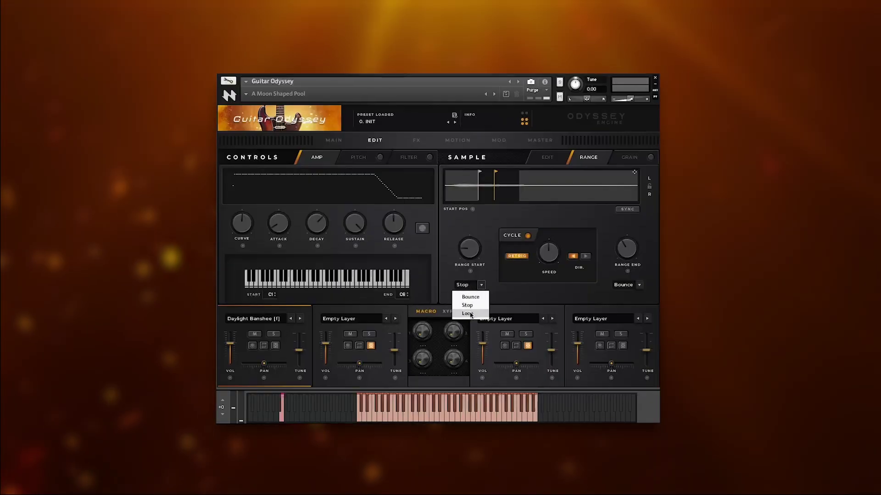
{"action": "left_click", "coordinate": [468, 314]}
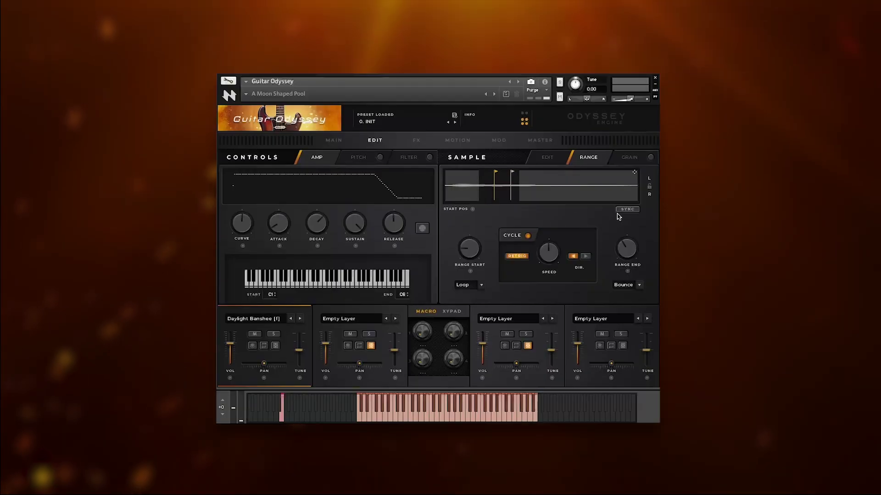
- Sync the sample range to tempo and set its length to 2 bars
{"action": "left_click", "coordinate": [625, 210]}
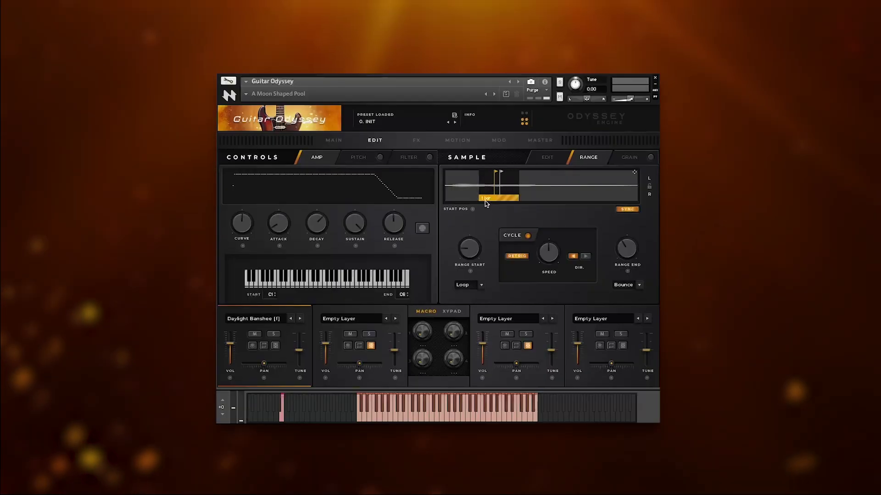
{"action": "left_click", "coordinate": [487, 198]}
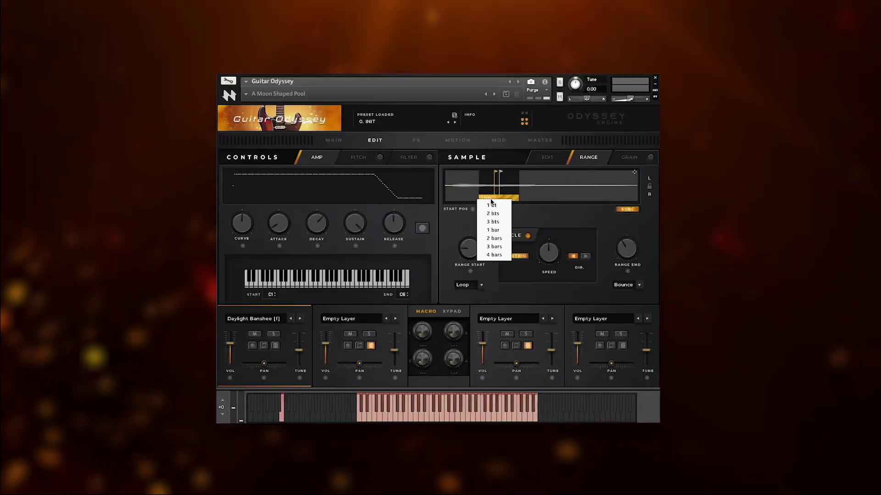
{"action": "left_click", "coordinate": [494, 238]}
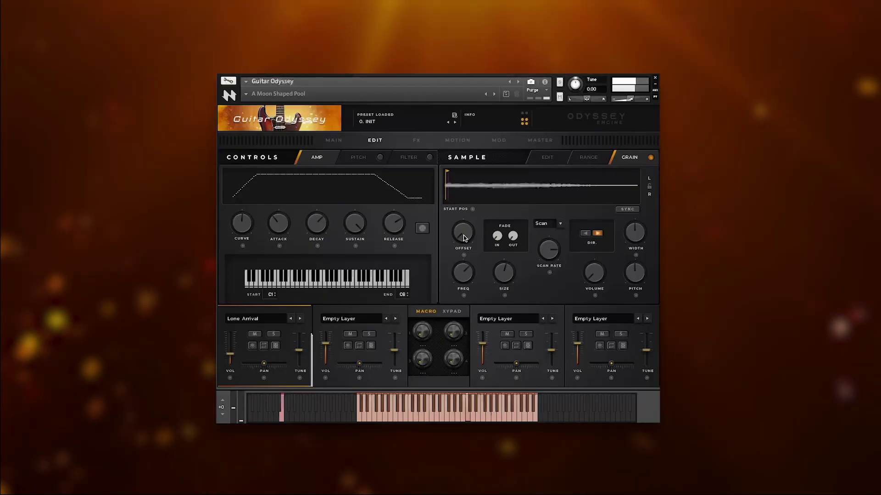
- Try the Lone Arrival layer's grain offset, frequency and volume, and set the grain size to 693 ms
{"action": "mouse_move", "coordinate": [465, 235]}
{"action": "left_mouse_down"}
{"action": "mouse_move", "coordinate": [468, 227]}
{"action": "mouse_move", "coordinate": [462, 239]}
{"action": "left_mouse_up"}
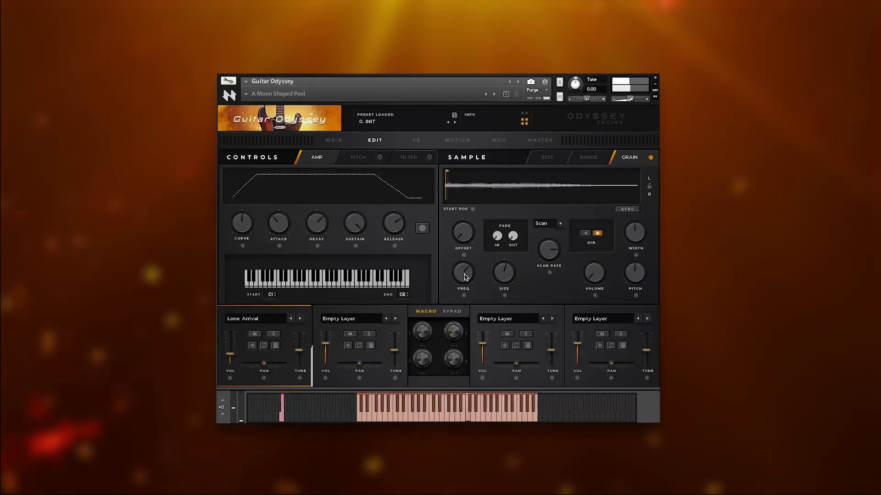
{"action": "left_click_drag", "start_coordinate": [465, 277], "coordinate": [466, 276]}
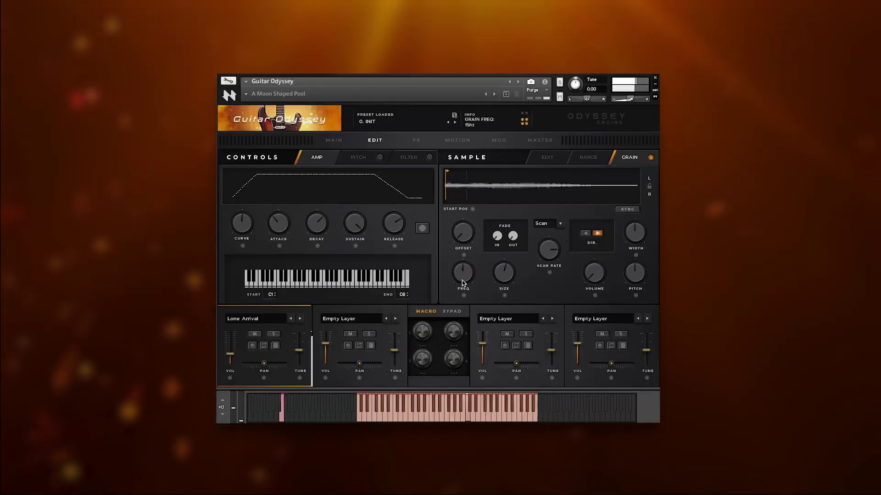
{"action": "left_click_drag", "start_coordinate": [459, 289], "coordinate": [507, 276]}
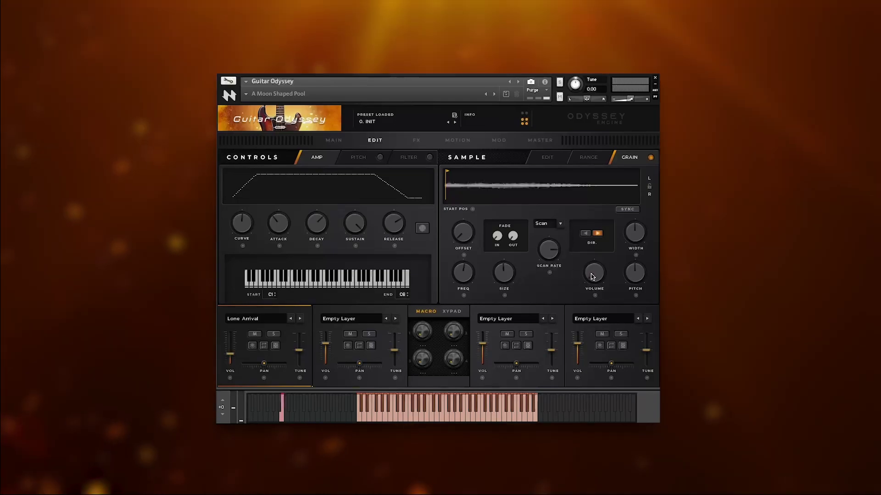
{"action": "left_click_drag", "start_coordinate": [594, 276], "coordinate": [599, 265]}
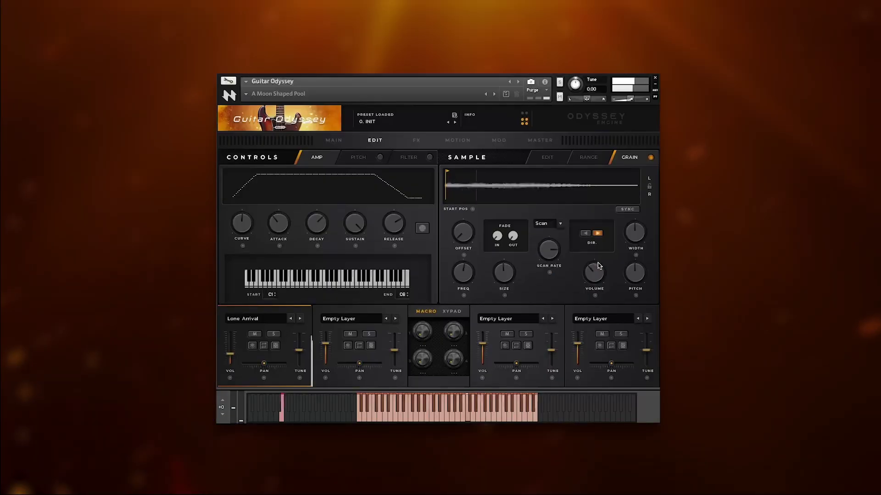
{"action": "left_click_drag", "start_coordinate": [595, 277], "coordinate": [596, 279]}
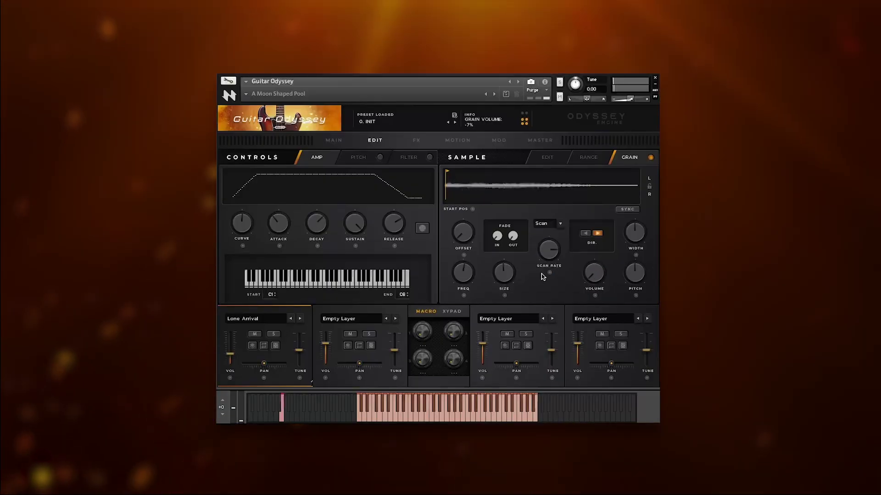
{"action": "left_click_drag", "start_coordinate": [514, 273], "coordinate": [630, 272]}
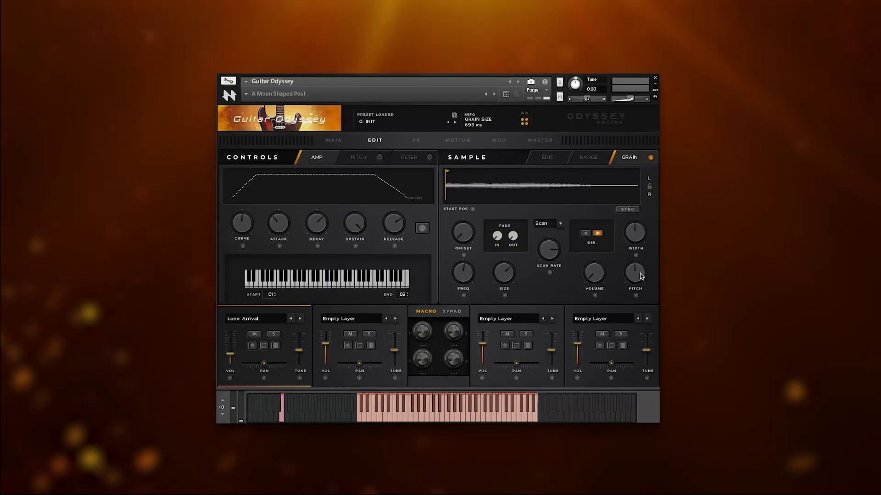
- Try out the grain pitch, width, fade-in and fade-out controls of the Lone Arrival layer
{"action": "left_click_drag", "start_coordinate": [641, 276], "coordinate": [641, 272]}
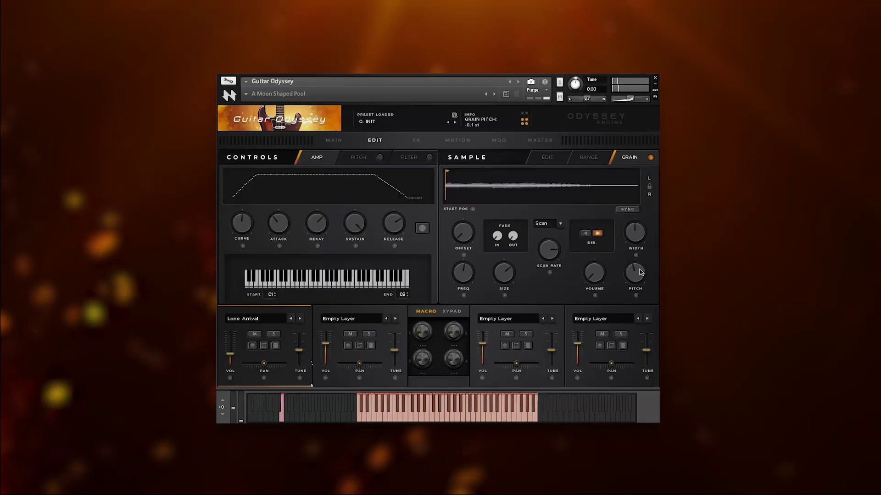
{"action": "left_click_drag", "start_coordinate": [639, 267], "coordinate": [639, 240]}
{"action": "left_click", "coordinate": [639, 240]}
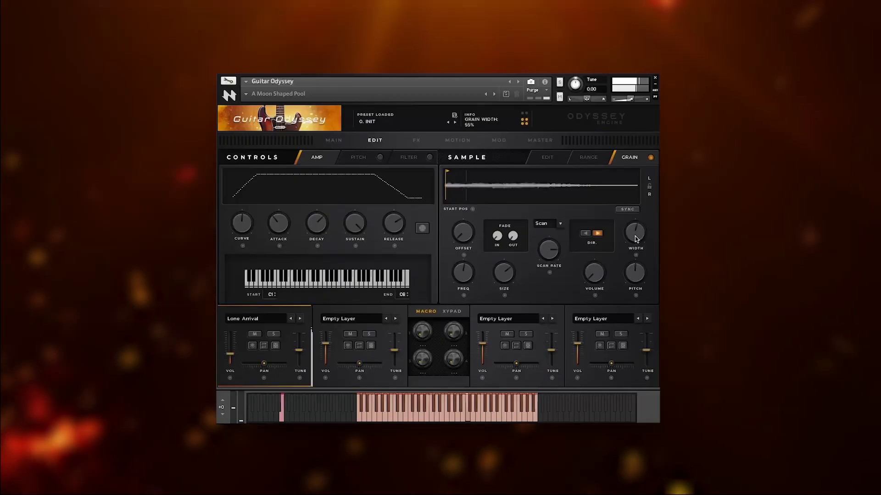
{"action": "left_click_drag", "start_coordinate": [642, 225], "coordinate": [635, 257]}
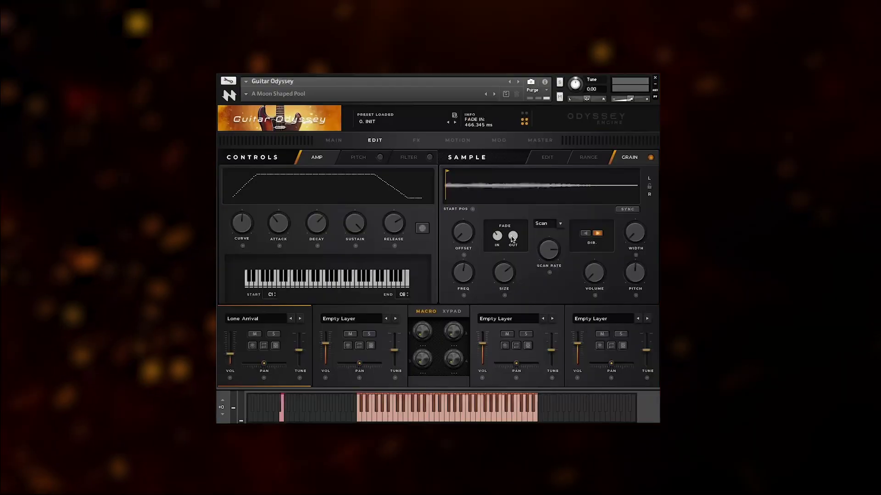
{"action": "left_click", "coordinate": [514, 237]}
{"action": "left_click_drag", "start_coordinate": [514, 234], "coordinate": [515, 231]}
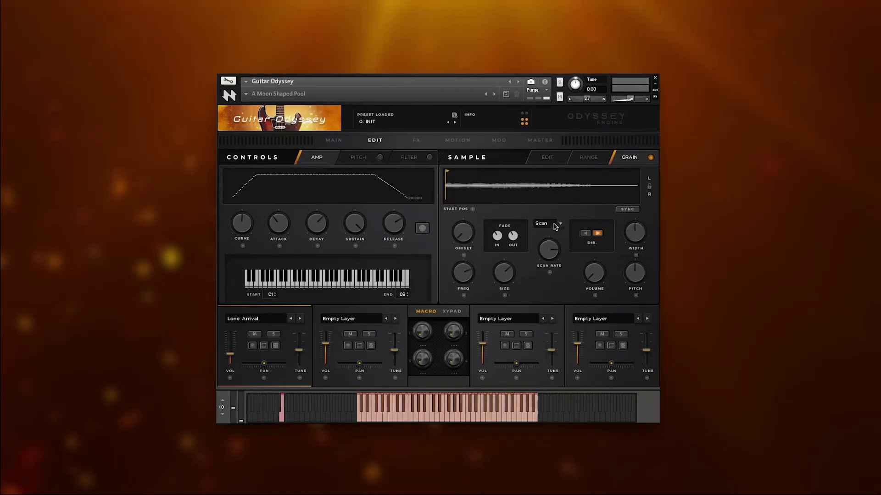
- Switch the Lone Arrival layer's grain mode from Scan to Cursor
{"action": "left_click", "coordinate": [556, 225]}
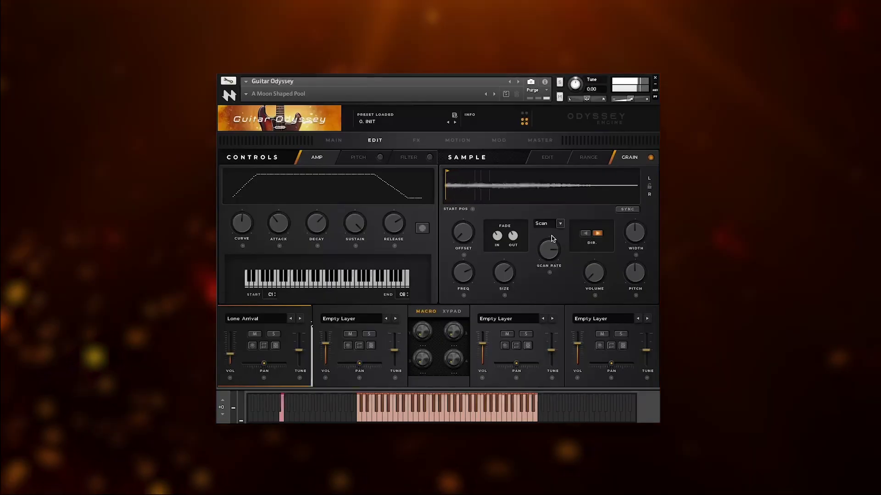
{"action": "left_click", "coordinate": [546, 224]}
{"action": "left_click", "coordinate": [548, 242]}
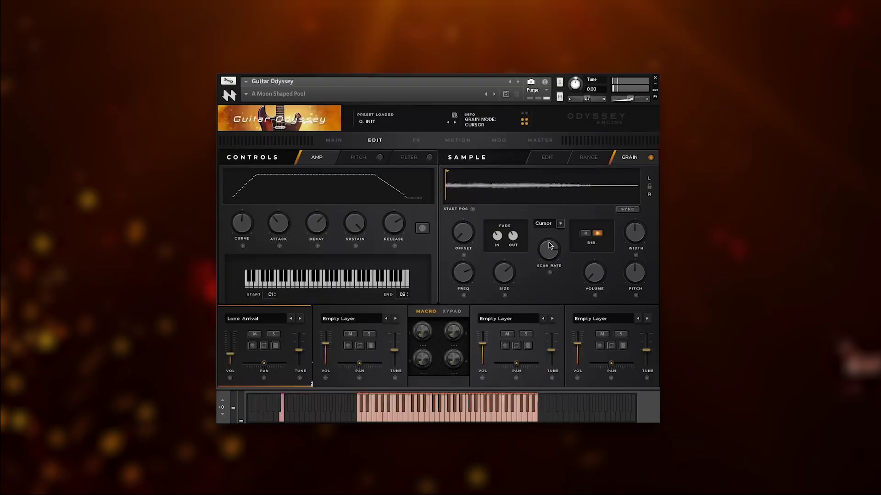
- Raise the grain offset in Cursor mode, checking the sample range settings before and after
{"action": "left_click", "coordinate": [588, 157]}
{"action": "left_click", "coordinate": [620, 158]}
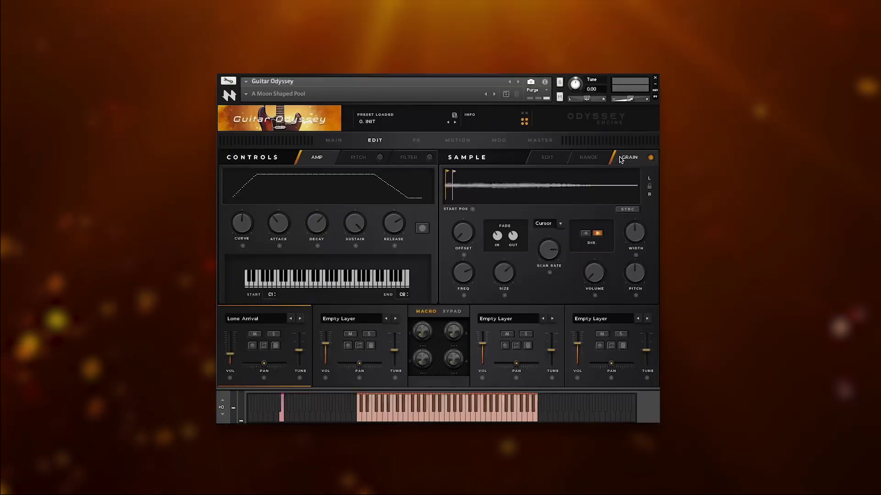
{"action": "left_click_drag", "start_coordinate": [463, 233], "coordinate": [476, 235]}
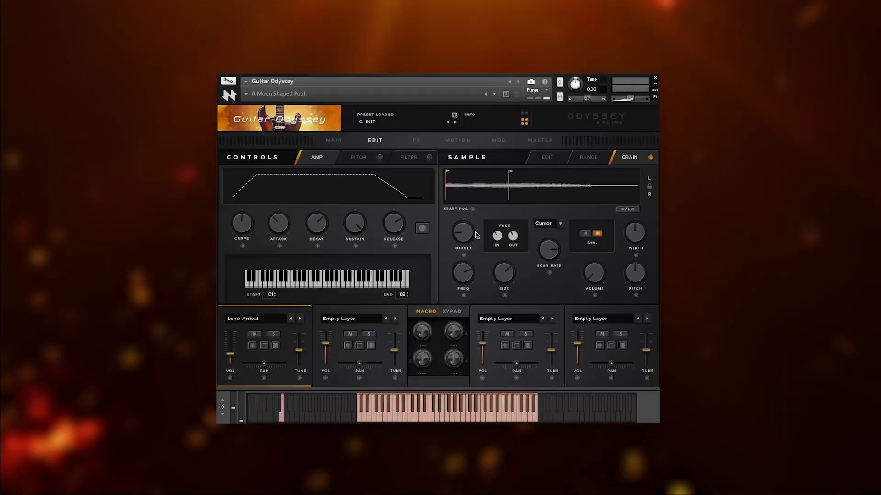
{"action": "left_click", "coordinate": [588, 158]}
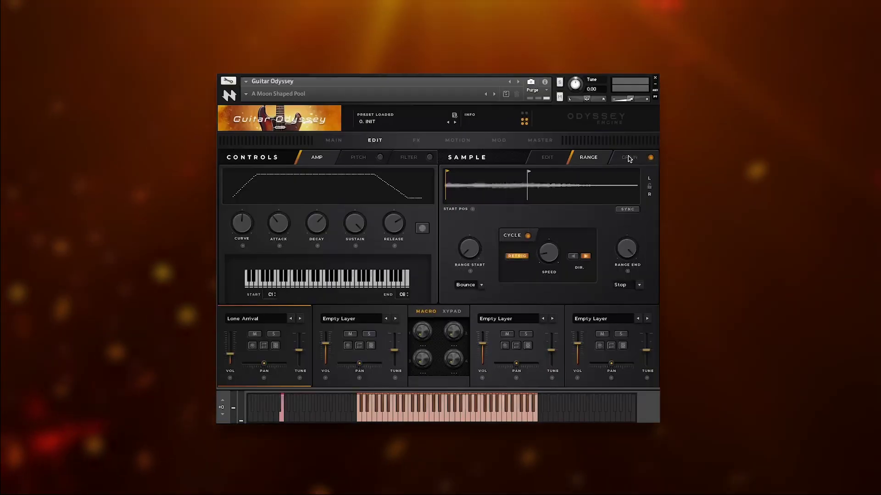
{"action": "left_click", "coordinate": [629, 158]}
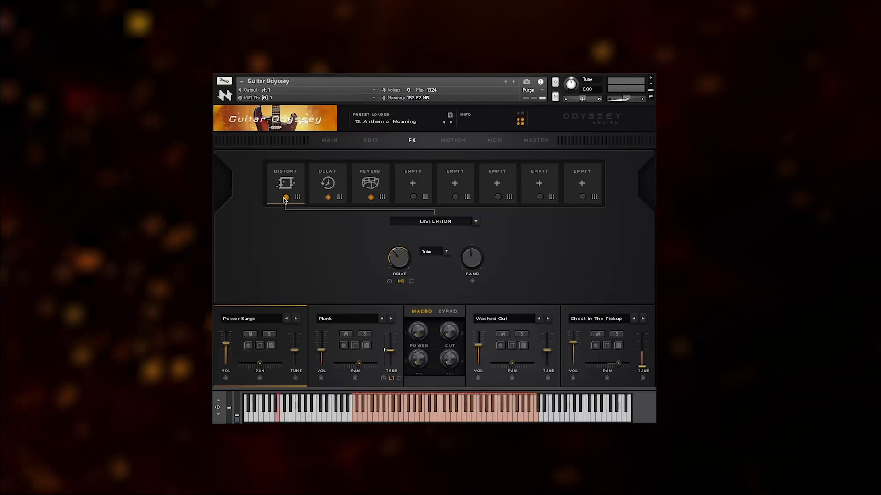
- Bypass the distortion, delay and reverb effects of Anthem of Mourning and switch them back on
{"action": "left_click", "coordinate": [286, 198]}
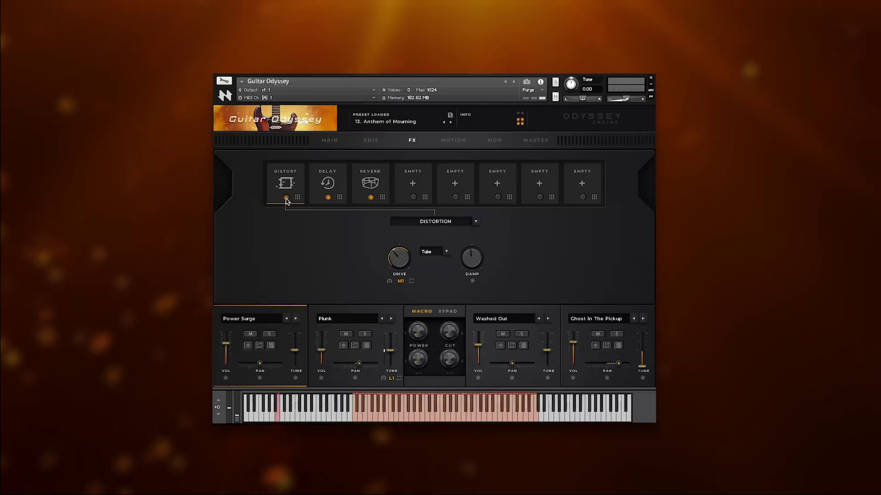
{"action": "left_click", "coordinate": [327, 197]}
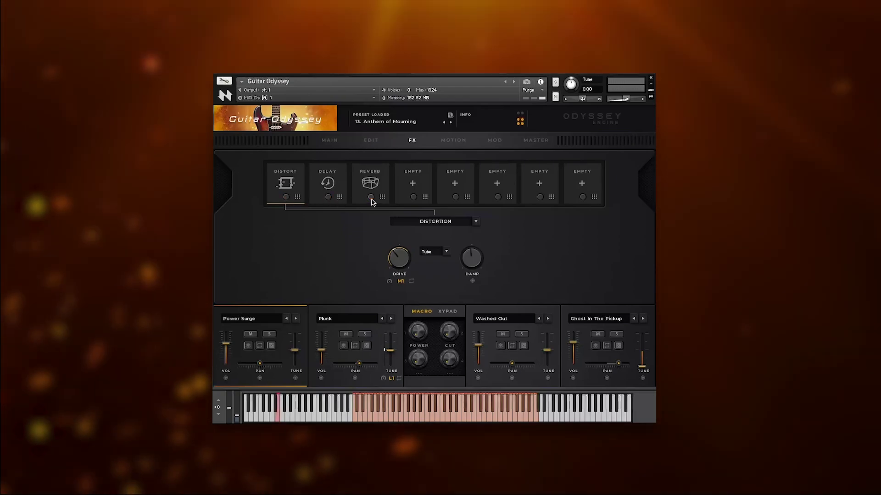
{"action": "left_click", "coordinate": [328, 197]}
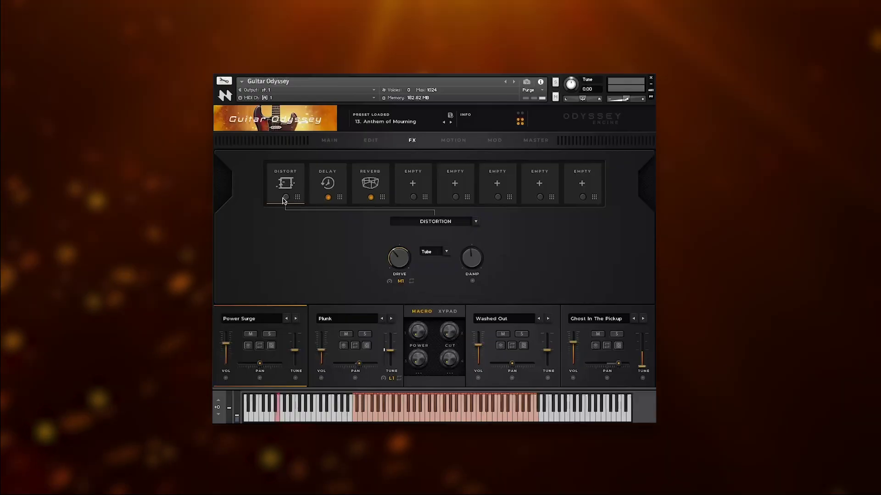
{"action": "left_click", "coordinate": [286, 198]}
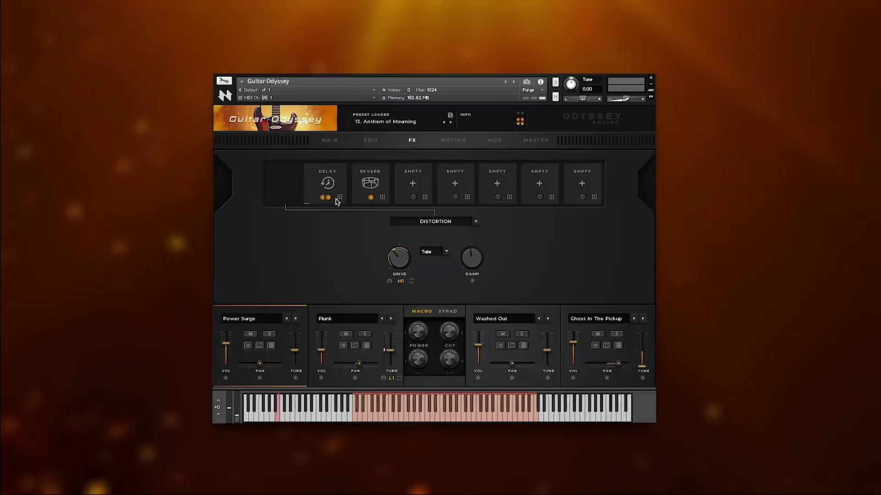
- Move the distortion effect after the reverb in the FX chain, then view its effect-type choices without changing it
{"action": "left_click_drag", "start_coordinate": [348, 202], "coordinate": [393, 203]}
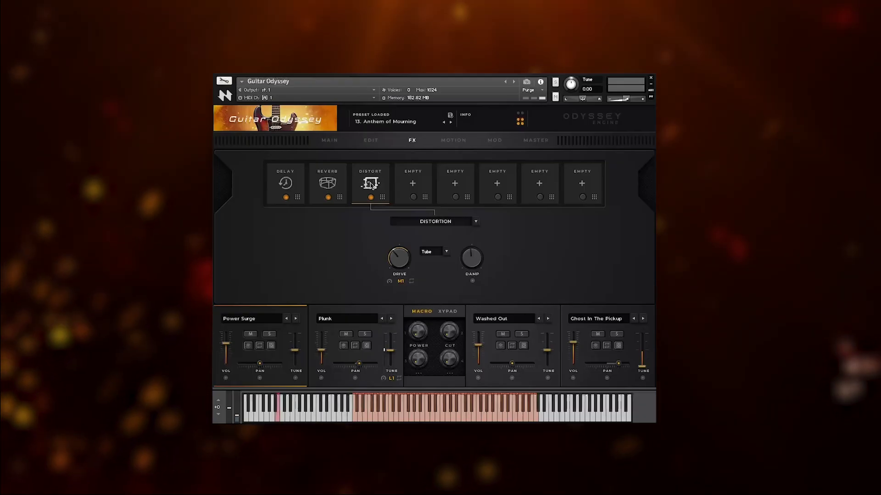
{"action": "left_click", "coordinate": [370, 185]}
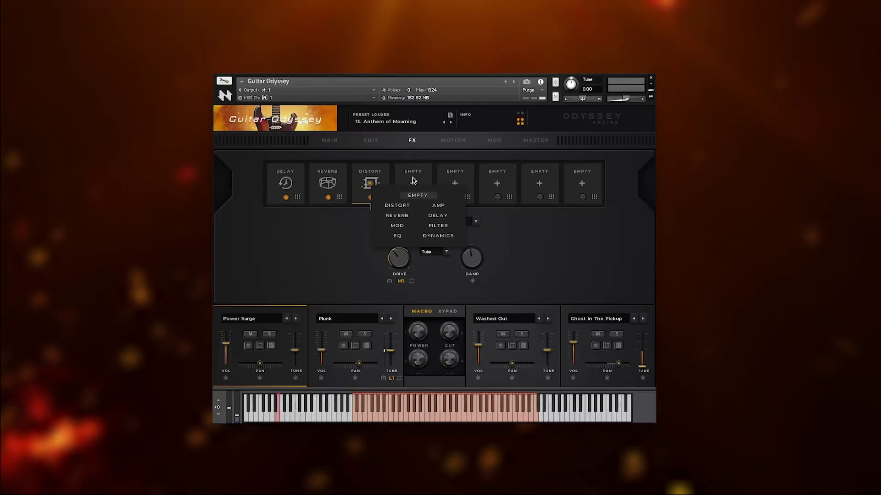
{"action": "left_click", "coordinate": [413, 181]}
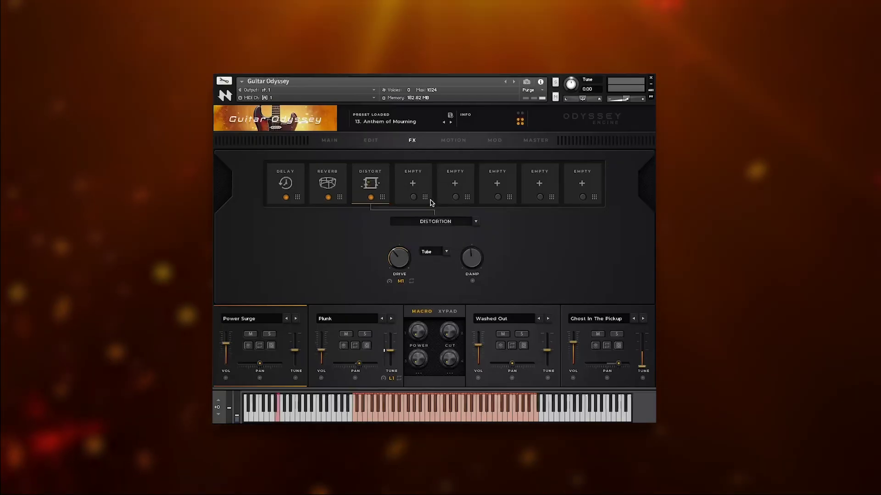
- Replace the distortion in the third FX slot with an Impulse reverb, then view its impulse-space choices
{"action": "left_click", "coordinate": [466, 223]}
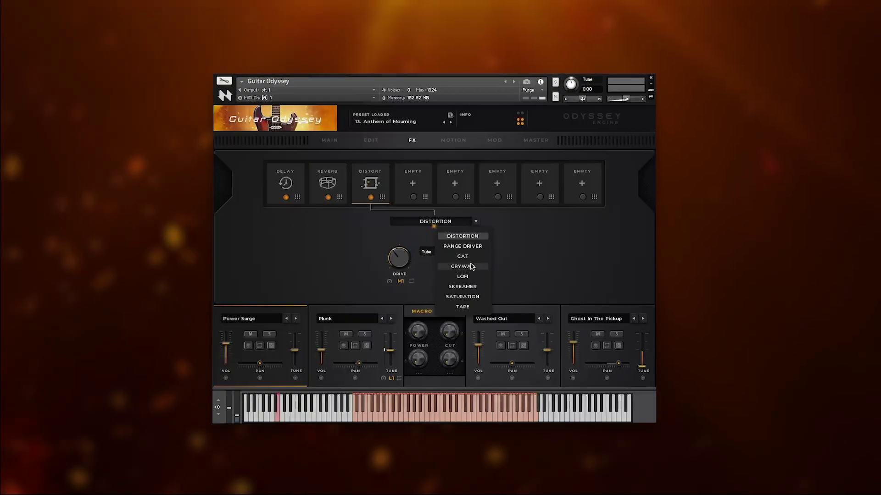
{"action": "left_click", "coordinate": [463, 236]}
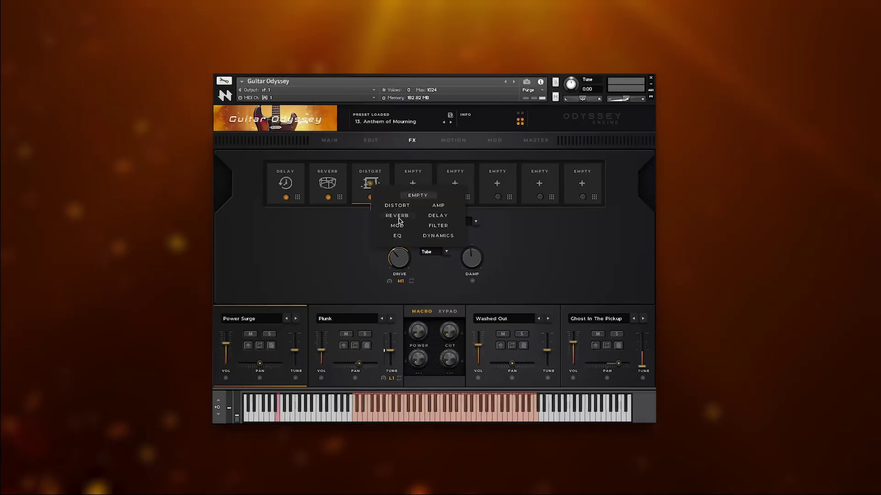
{"action": "left_click", "coordinate": [397, 216]}
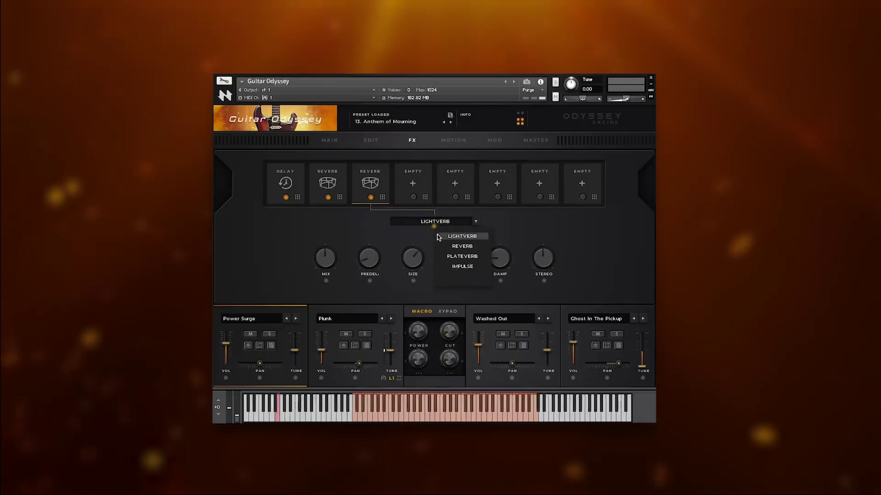
{"action": "left_click", "coordinate": [456, 267]}
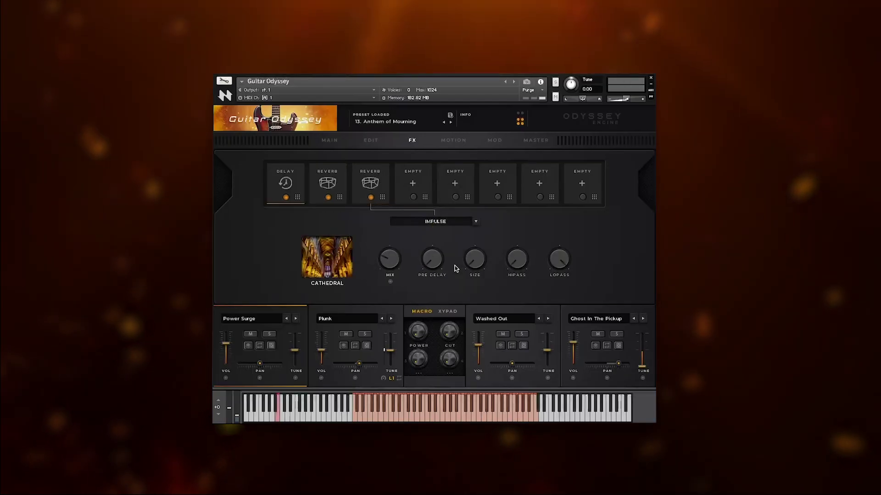
{"action": "left_click", "coordinate": [339, 256]}
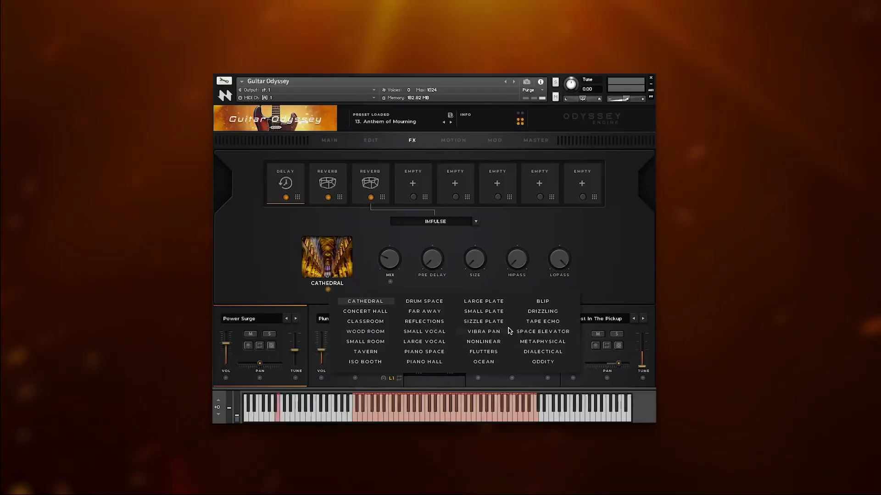
- Try a Mod effect in the third FX slot, then an EQ with its high band at about 7.1 kHz and -1.3 dB
{"action": "left_click", "coordinate": [370, 261]}
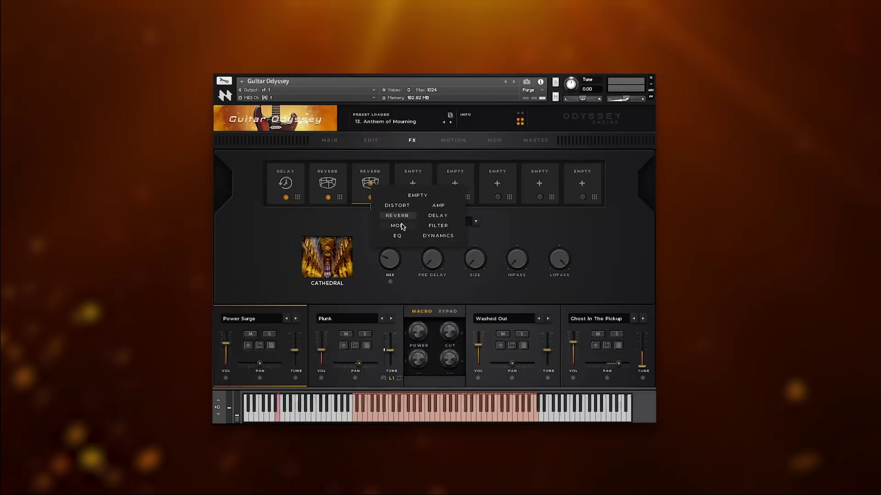
{"action": "left_click", "coordinate": [397, 225]}
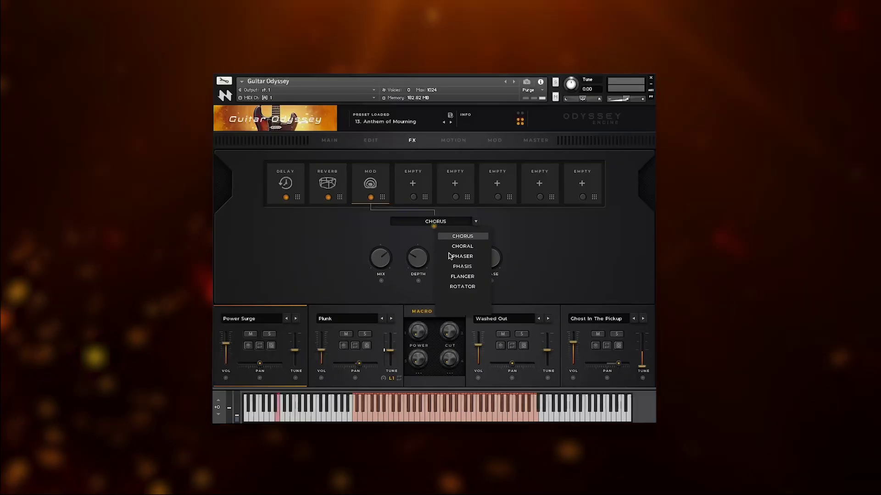
{"action": "left_click", "coordinate": [423, 222]}
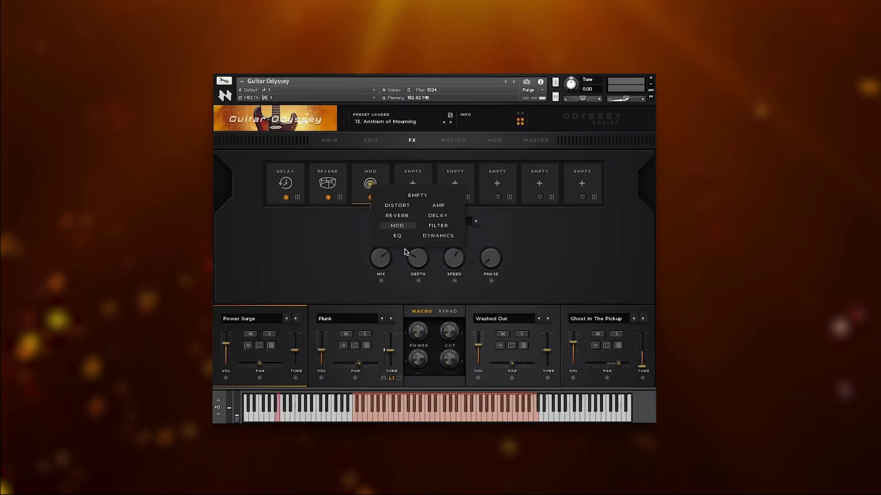
{"action": "left_click", "coordinate": [399, 237]}
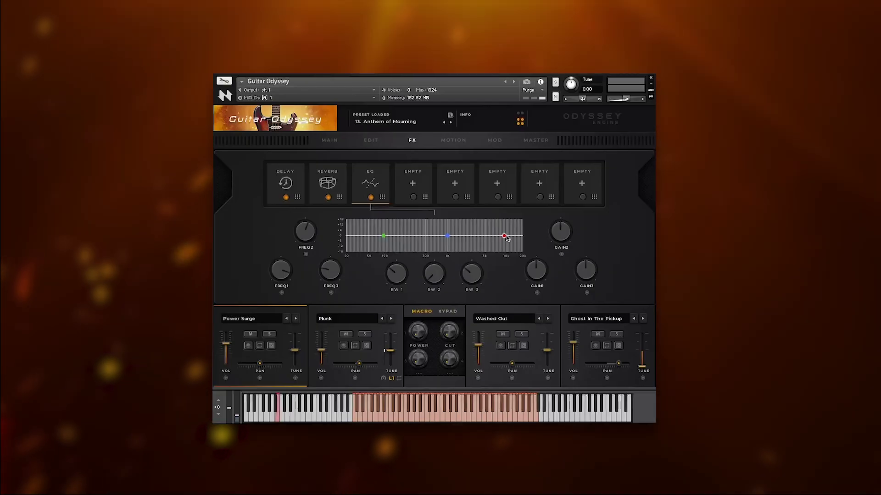
{"action": "mouse_move", "coordinate": [504, 235]}
{"action": "left_mouse_down"}
{"action": "mouse_move", "coordinate": [499, 224]}
{"action": "mouse_move", "coordinate": [508, 237]}
{"action": "mouse_move", "coordinate": [495, 237]}
{"action": "left_mouse_up"}
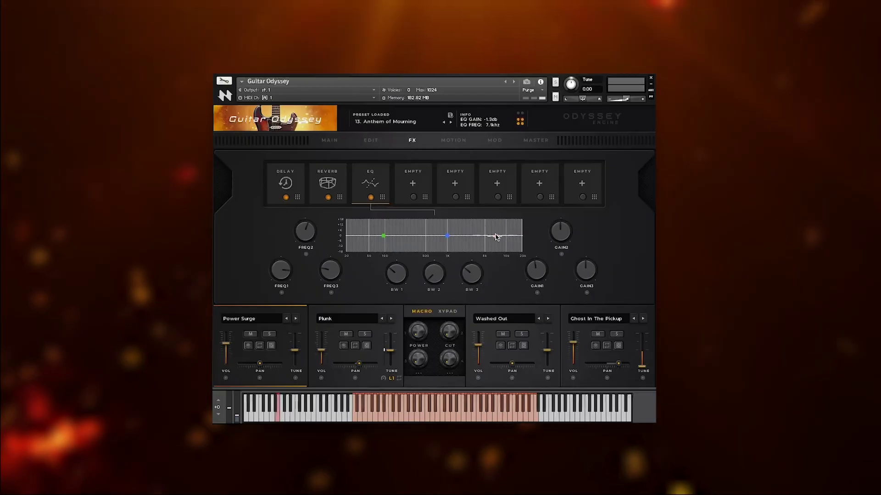
- Switch the third FX slot from EQ to Amp and view the available amp types
{"action": "left_click", "coordinate": [370, 183]}
{"action": "left_click", "coordinate": [439, 207]}
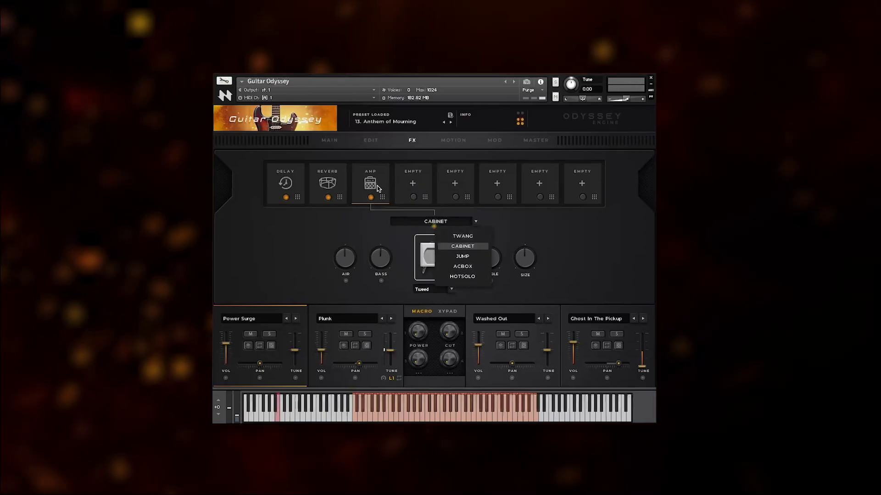
{"action": "left_click", "coordinate": [372, 185]}
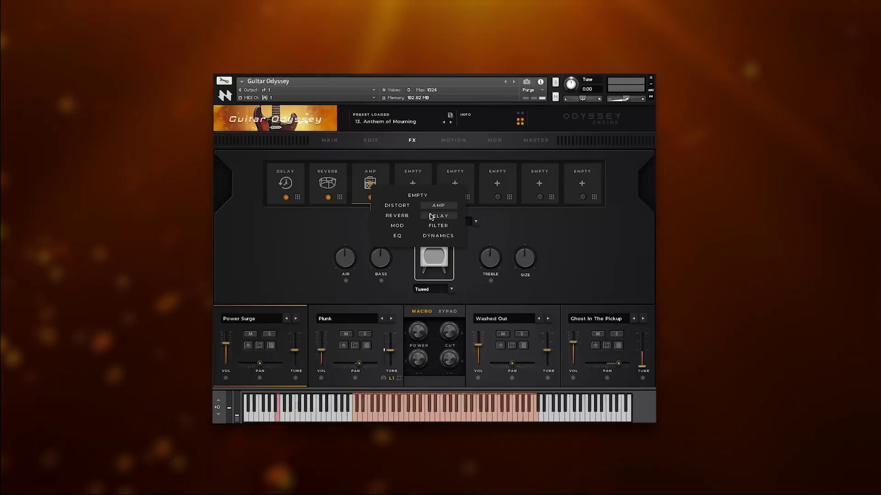
- Change the third FX slot to a Delay, enable rate sync and set the delay pan to about 10.4%
{"action": "left_click", "coordinate": [425, 215]}
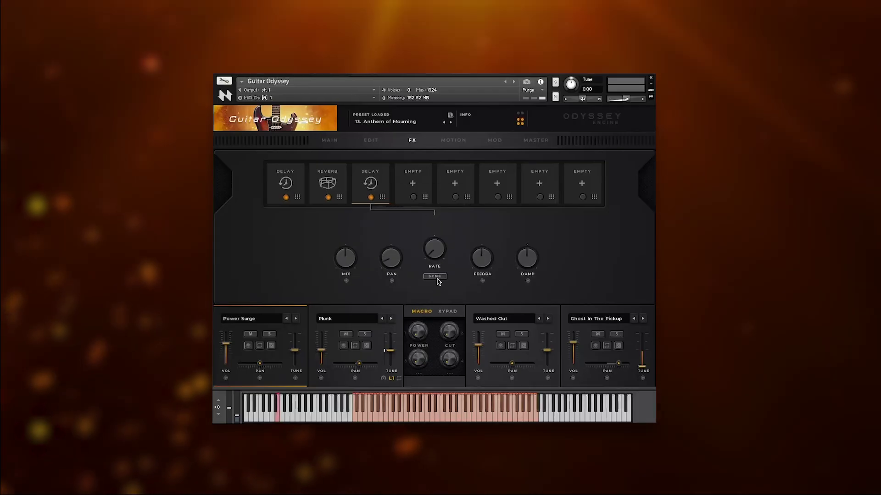
{"action": "left_click", "coordinate": [435, 276]}
{"action": "left_click_drag", "start_coordinate": [386, 261], "coordinate": [387, 265]}
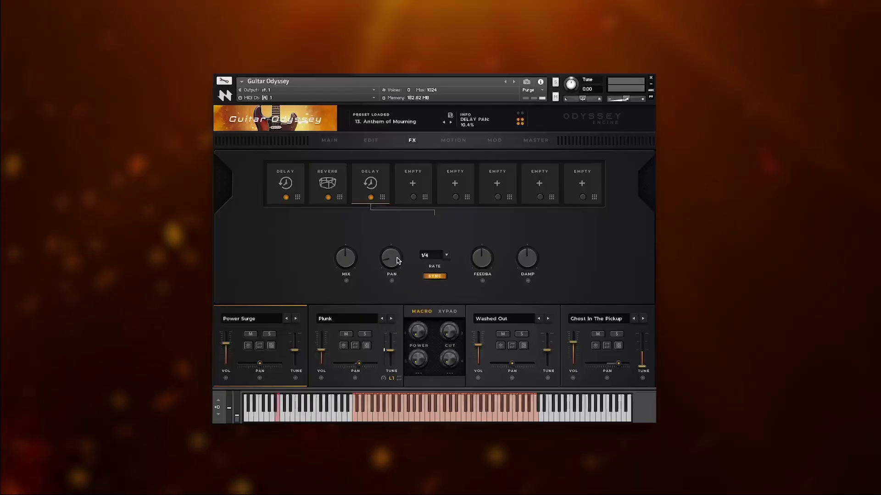
- Replace the delay in the third FX slot with a Filter and view the available filter types
{"action": "left_click", "coordinate": [371, 183]}
{"action": "left_click", "coordinate": [437, 226]}
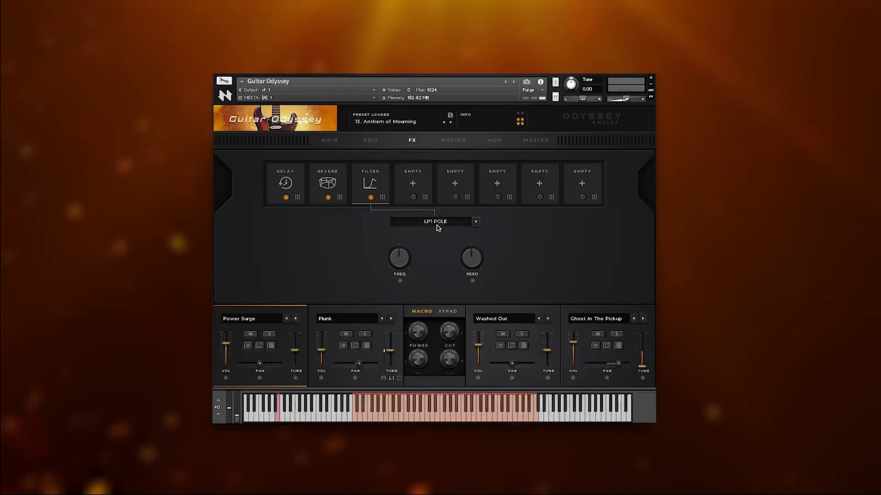
{"action": "left_click", "coordinate": [439, 224]}
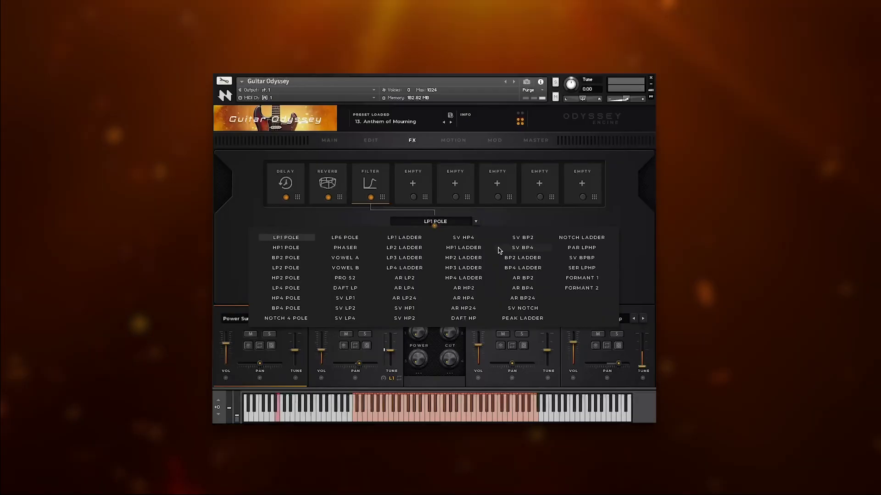
{"action": "left_click", "coordinate": [372, 188]}
{"action": "left_click", "coordinate": [370, 186]}
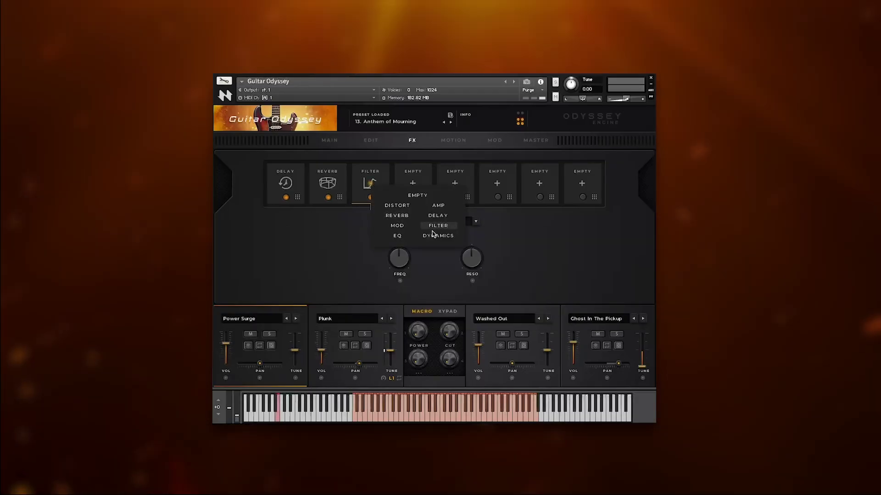
{"action": "left_click", "coordinate": [447, 224]}
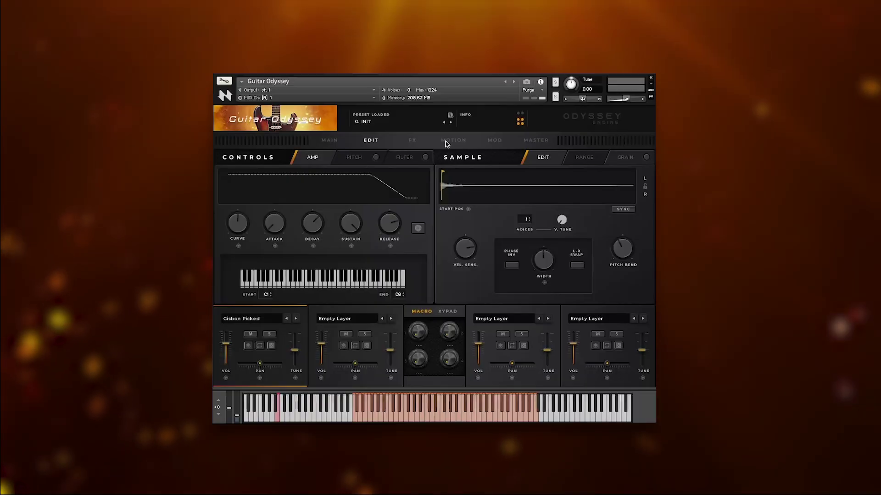
- Turn on the Motion sequencer and redraw its step levels, raising the first step slightly and lowering steps three to six
{"action": "left_click", "coordinate": [446, 144]}
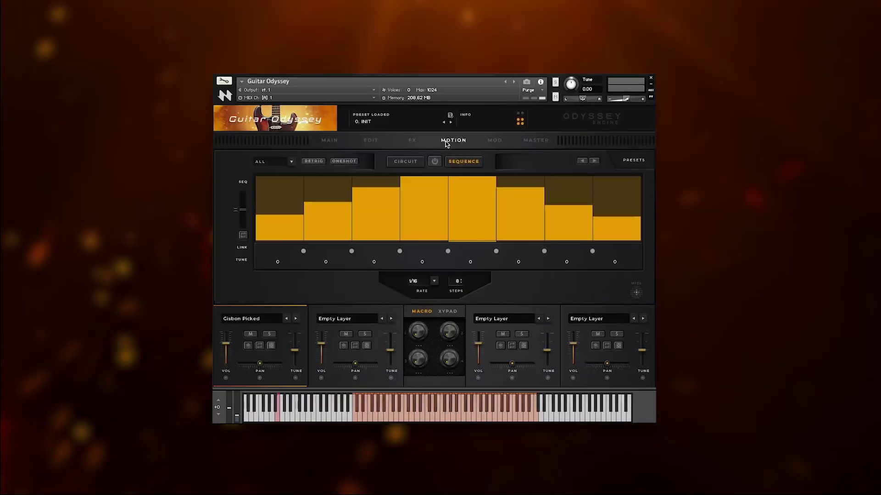
{"action": "left_click", "coordinate": [435, 161]}
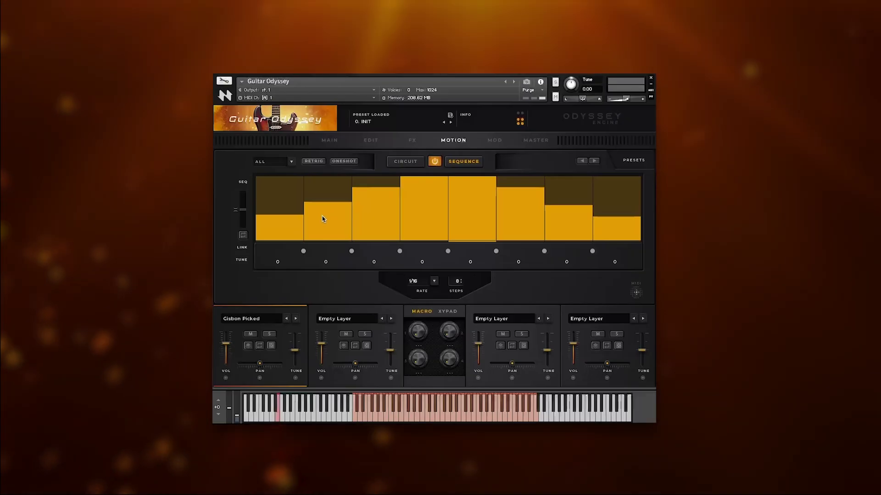
{"action": "mouse_move", "coordinate": [294, 225]}
{"action": "left_mouse_down"}
{"action": "mouse_move", "coordinate": [295, 200]}
{"action": "mouse_move", "coordinate": [298, 211]}
{"action": "left_mouse_up"}
{"action": "left_click", "coordinate": [384, 214]}
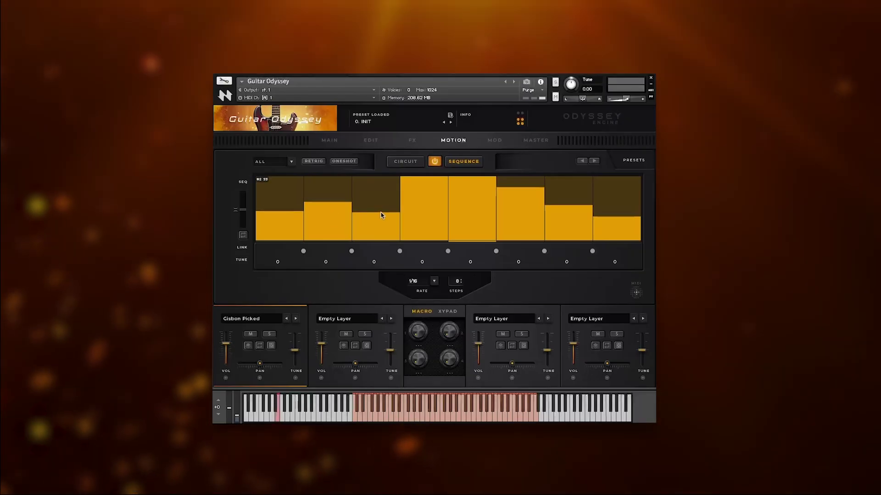
{"action": "left_click", "coordinate": [416, 225]}
{"action": "left_click", "coordinate": [472, 197]}
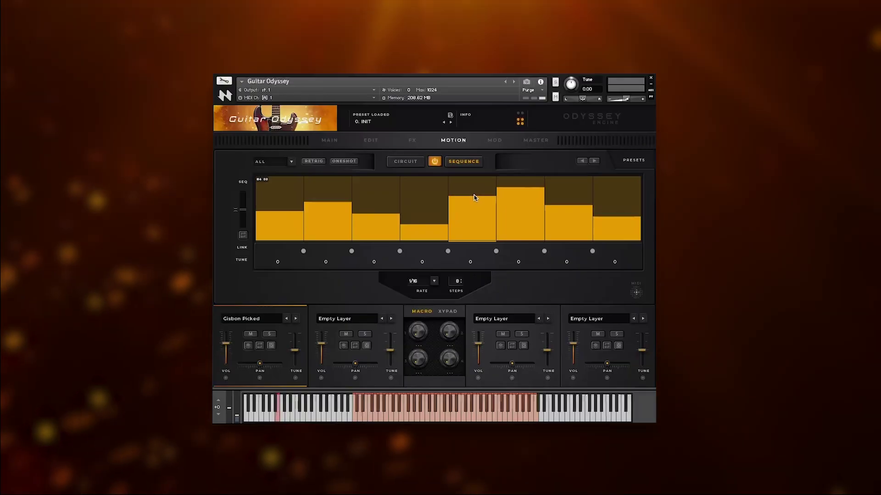
{"action": "left_click", "coordinate": [532, 225]}
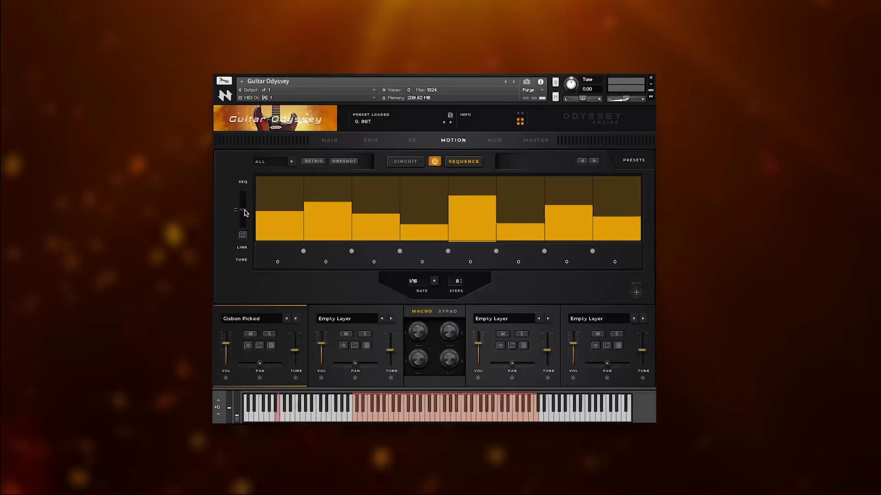
- Scale up the whole sequence's levels, then link steps three and four and draw a shared level for them
{"action": "mouse_move", "coordinate": [244, 212]}
{"action": "left_mouse_down"}
{"action": "mouse_move", "coordinate": [244, 204]}
{"action": "mouse_move", "coordinate": [248, 212]}
{"action": "left_mouse_up"}
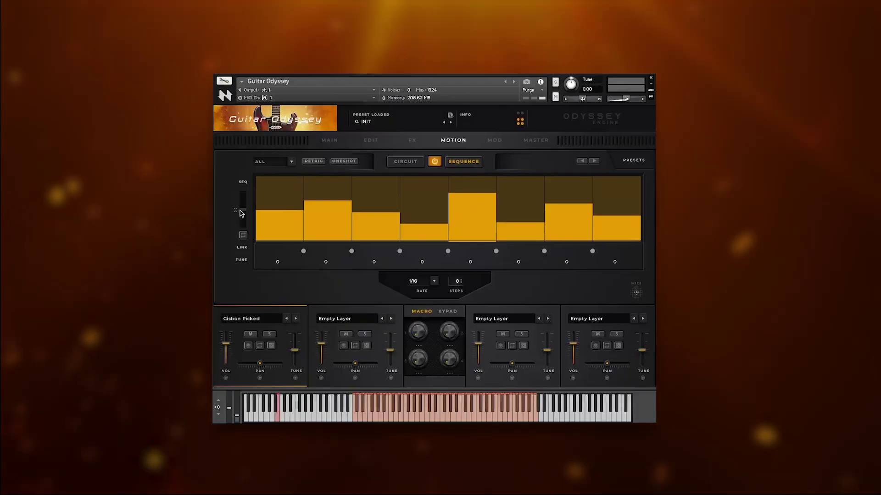
{"action": "left_click_drag", "start_coordinate": [243, 212], "coordinate": [246, 207]}
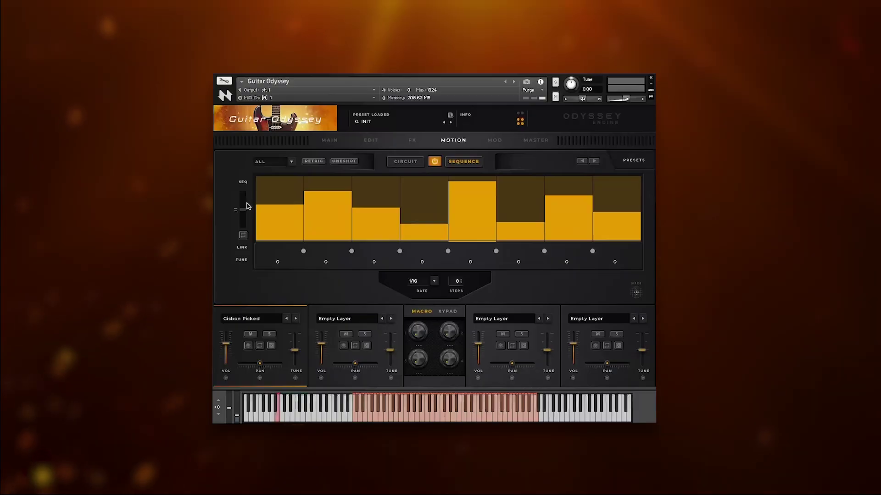
{"action": "left_click", "coordinate": [399, 251]}
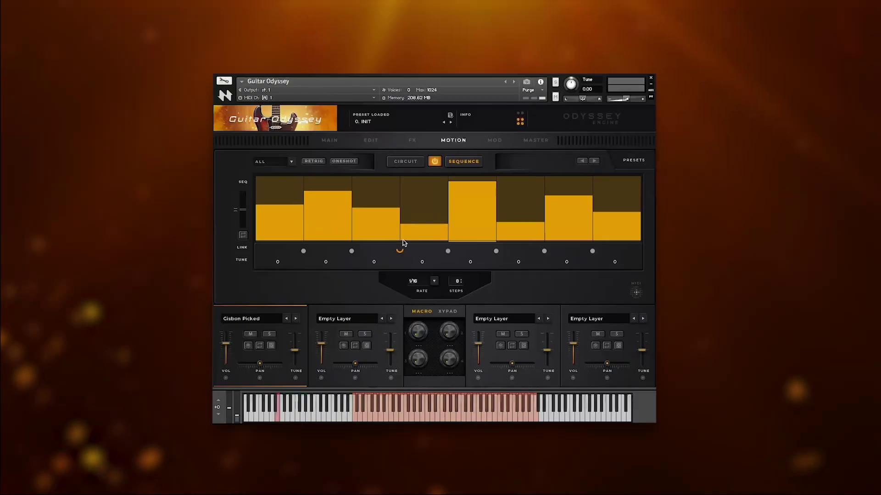
{"action": "left_click_drag", "start_coordinate": [415, 209], "coordinate": [416, 219]}
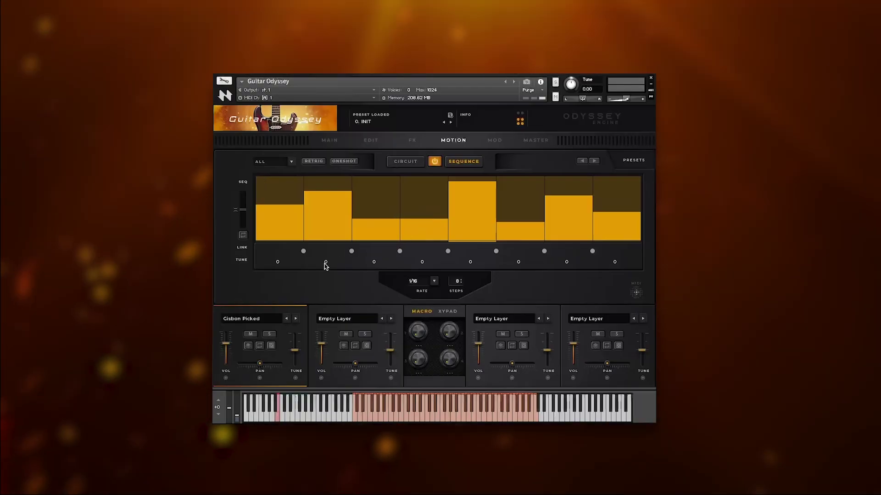
- Tune sequence step two to 7, step three to 12 and step five to 7, and raise step three's level
{"action": "left_click", "coordinate": [325, 264]}
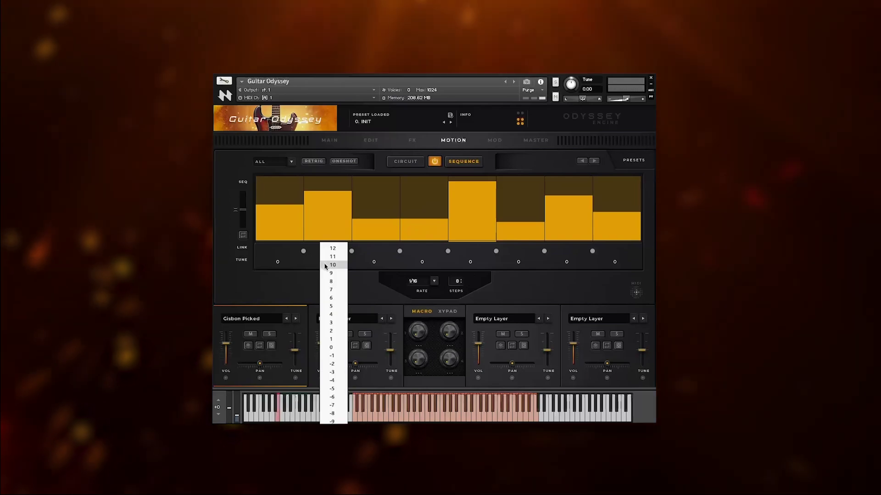
{"action": "left_click", "coordinate": [331, 289]}
{"action": "left_click", "coordinate": [374, 262]}
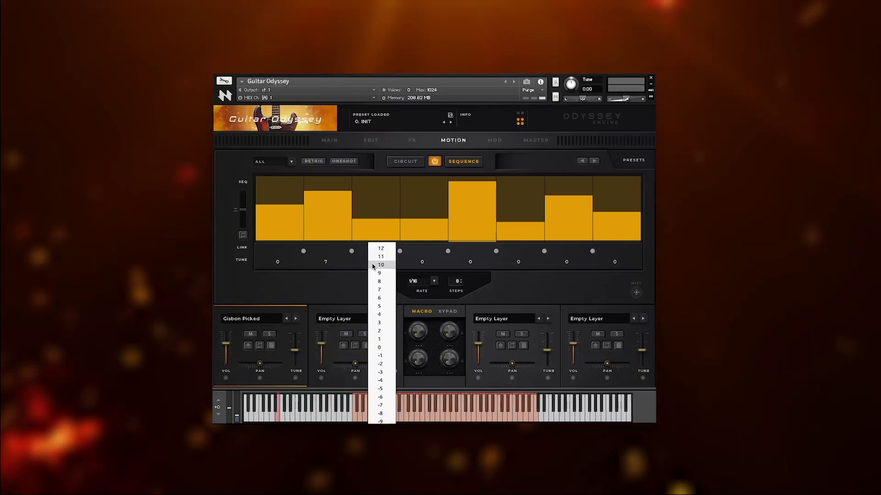
{"action": "left_click", "coordinate": [381, 248]}
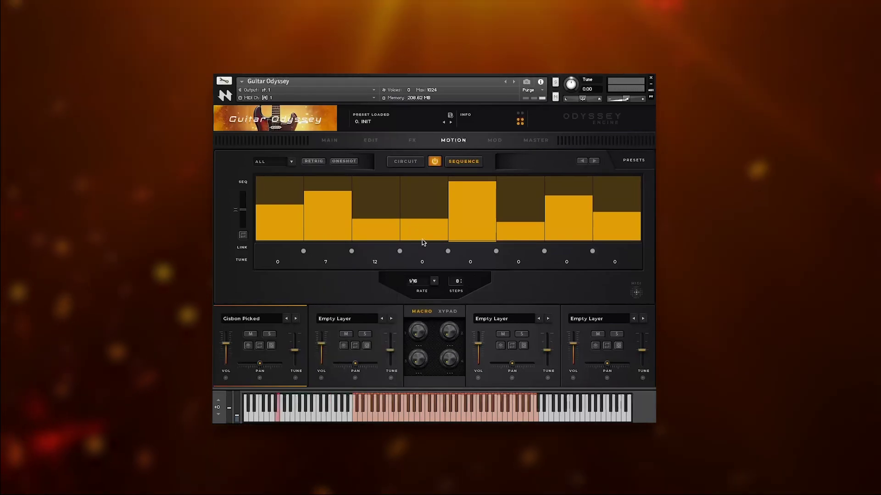
{"action": "left_click", "coordinate": [470, 262]}
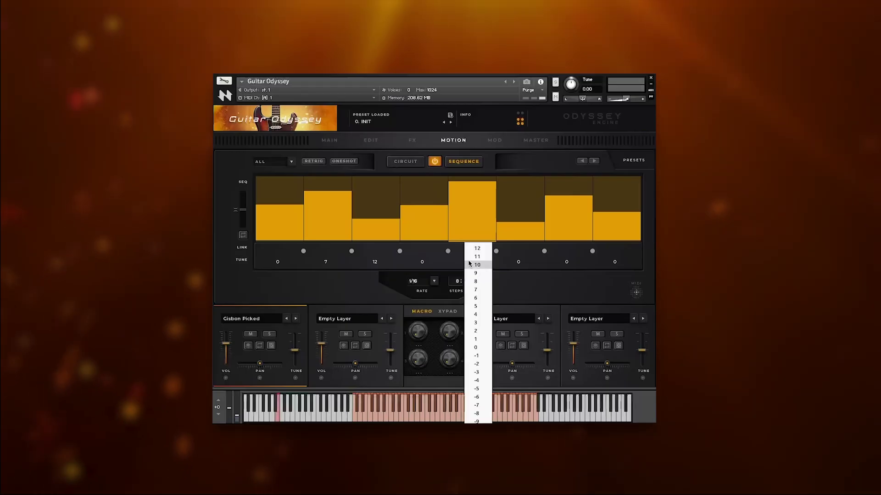
{"action": "left_click", "coordinate": [479, 291]}
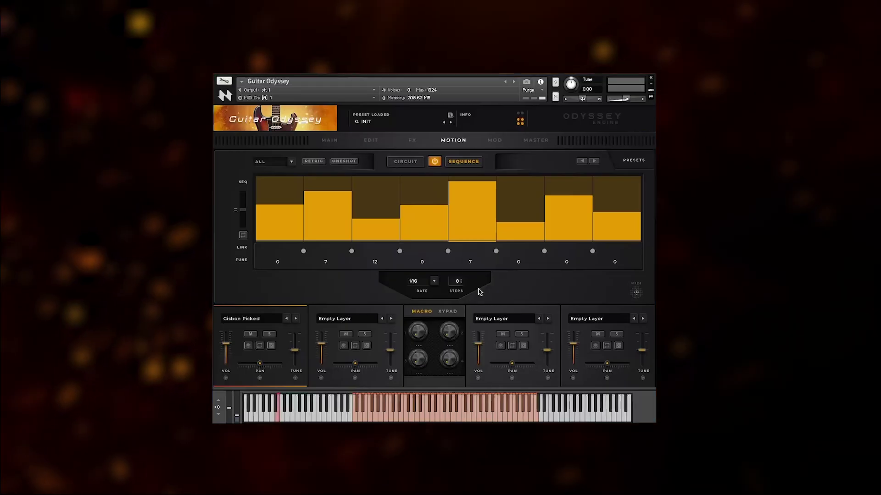
{"action": "left_click", "coordinate": [388, 198]}
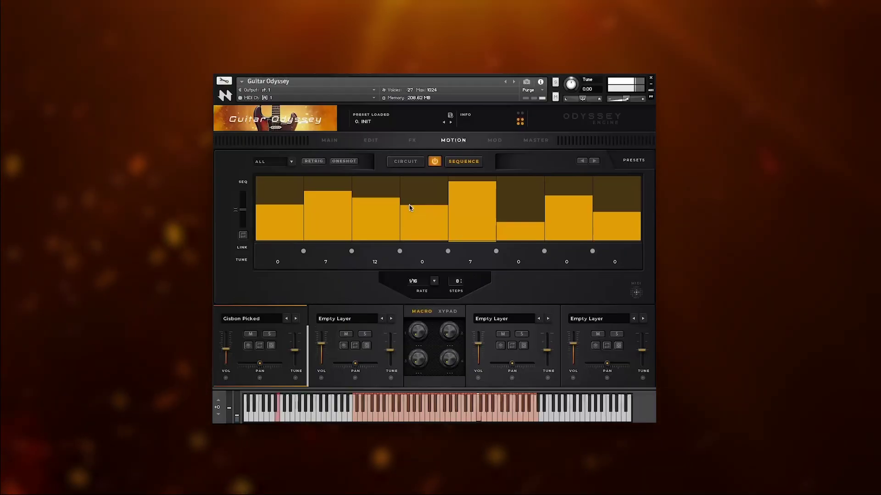
- View the sequence rate options, then reduce the sequence to 7 steps and restore it to 8
{"action": "left_click", "coordinate": [245, 238]}
{"action": "left_click", "coordinate": [246, 238]}
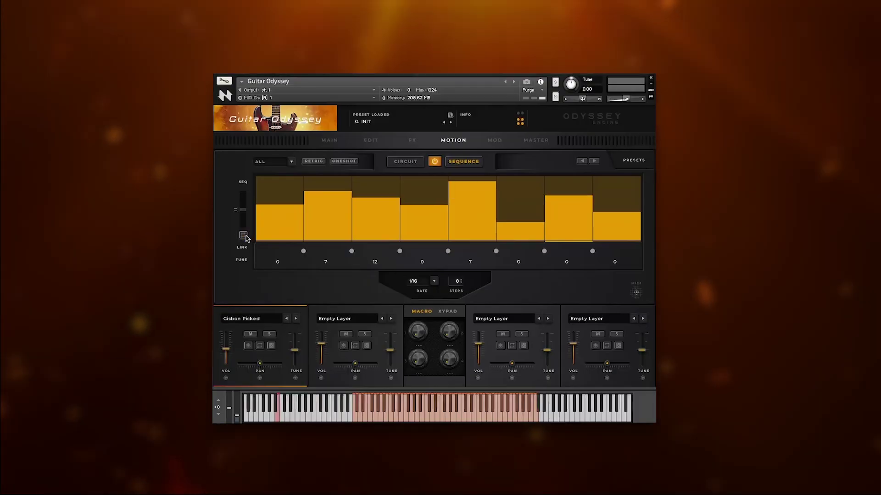
{"action": "left_click", "coordinate": [413, 282]}
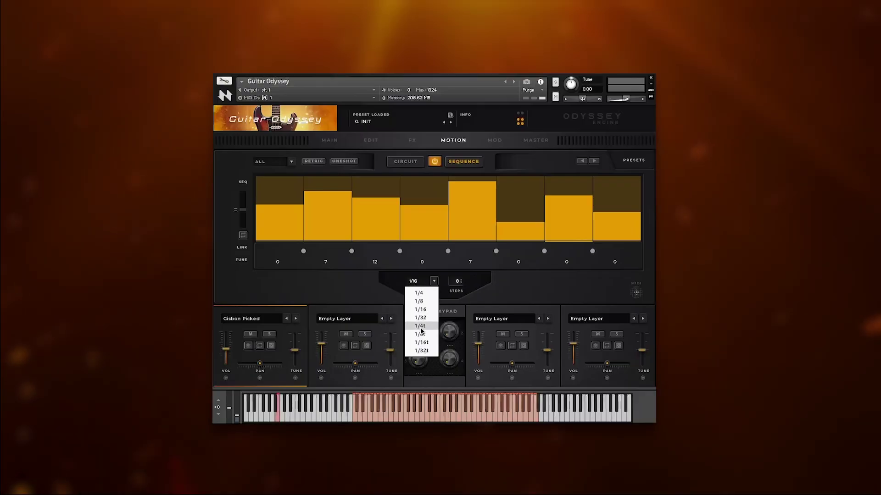
{"action": "left_click", "coordinate": [460, 283]}
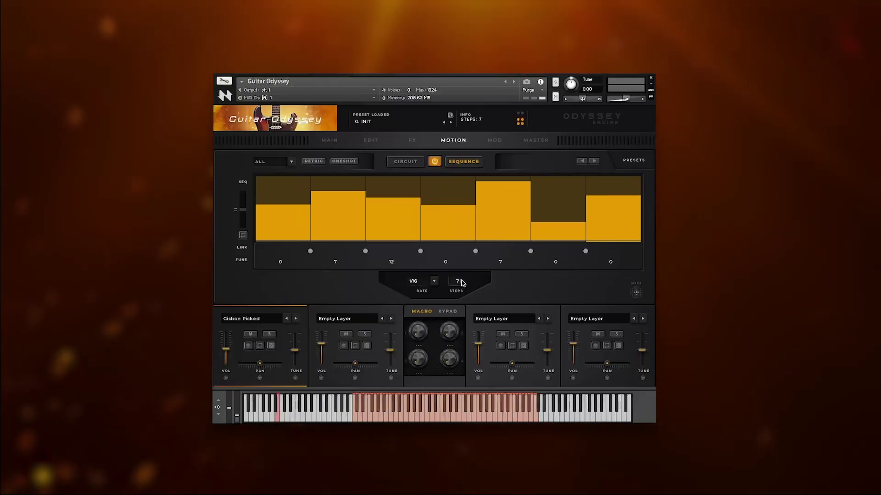
{"action": "left_click", "coordinate": [461, 280]}
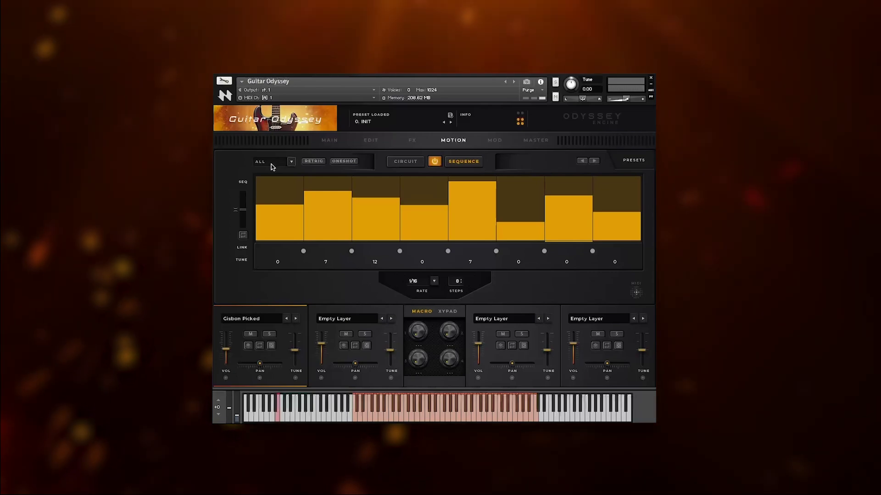
- Try the sequence's note order modes All, Free and Up in turn
{"action": "left_click", "coordinate": [273, 163]}
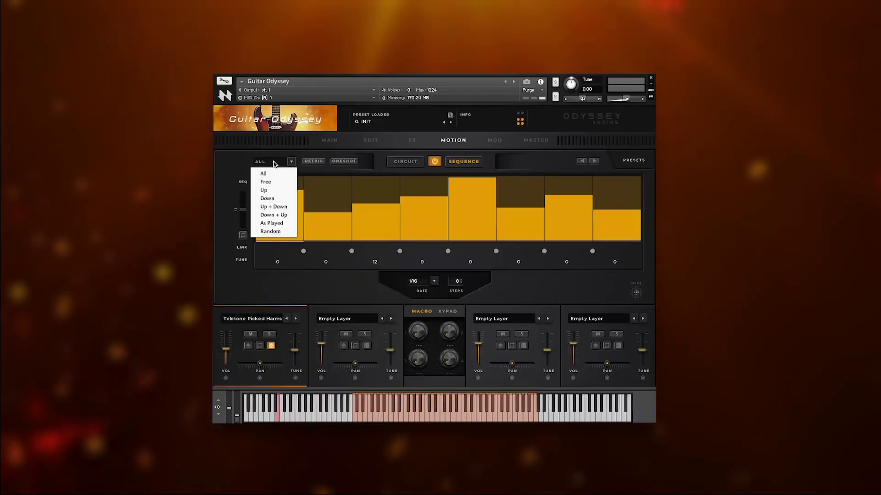
{"action": "left_click", "coordinate": [270, 174]}
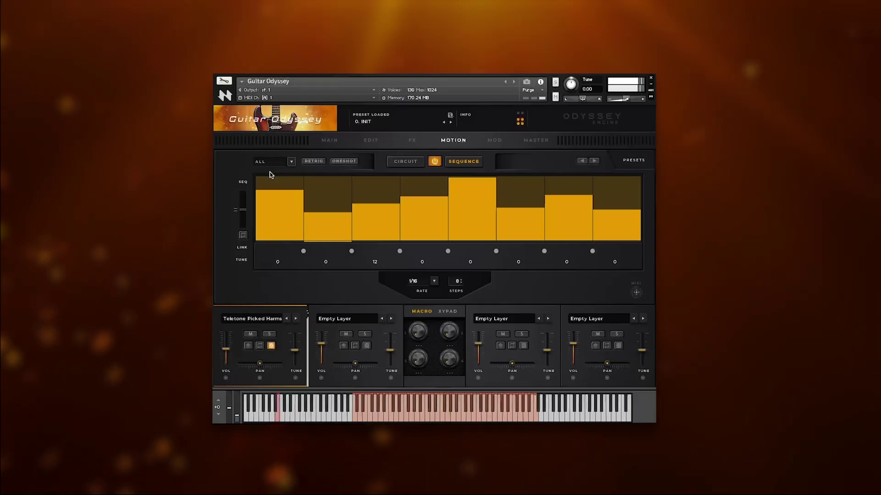
{"action": "left_click", "coordinate": [273, 162]}
{"action": "left_click", "coordinate": [269, 184]}
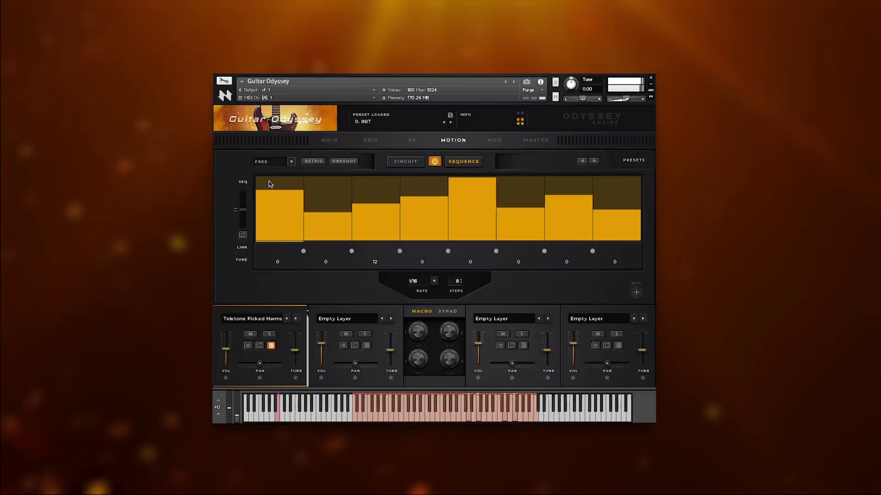
{"action": "left_click", "coordinate": [273, 165]}
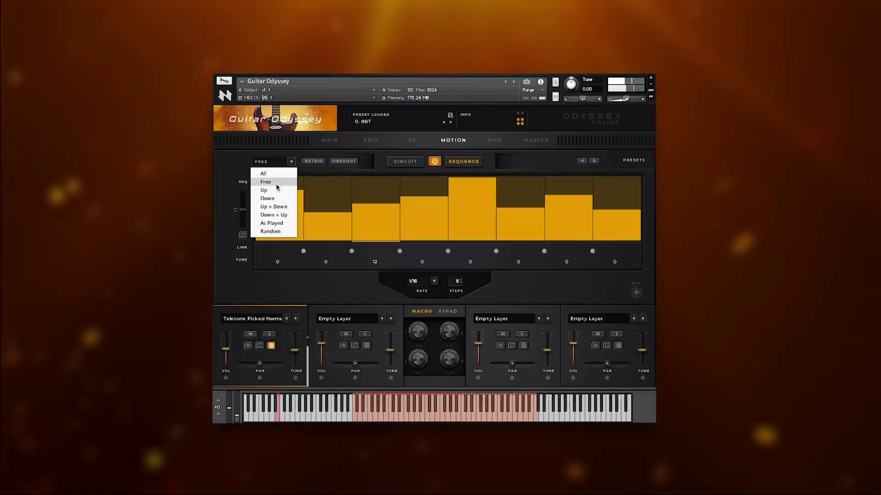
{"action": "left_click", "coordinate": [276, 191]}
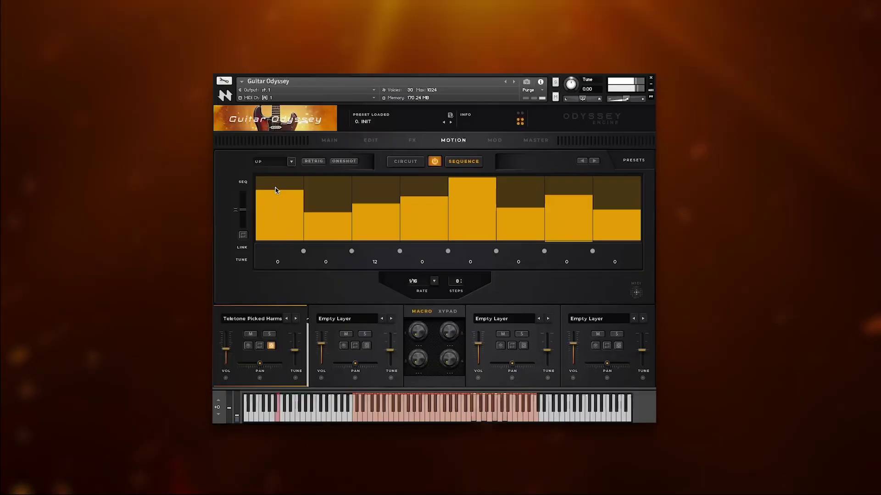
- Change the note order mode to Down, As Played and finally Random, and turn on one-shot playback
{"action": "left_click", "coordinate": [273, 163]}
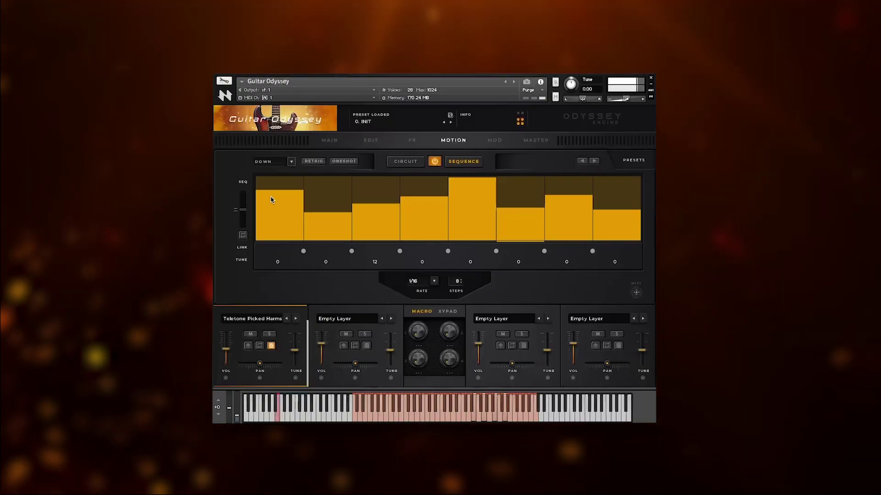
{"action": "left_click", "coordinate": [271, 162]}
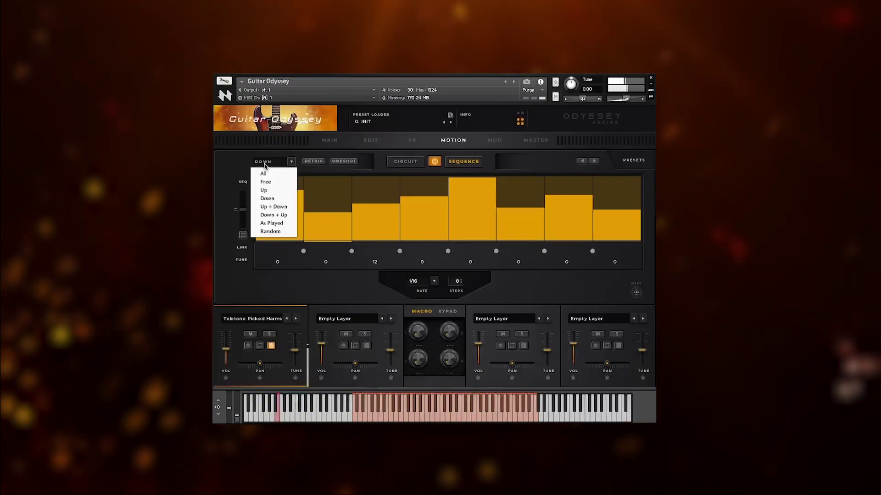
{"action": "left_click", "coordinate": [284, 224]}
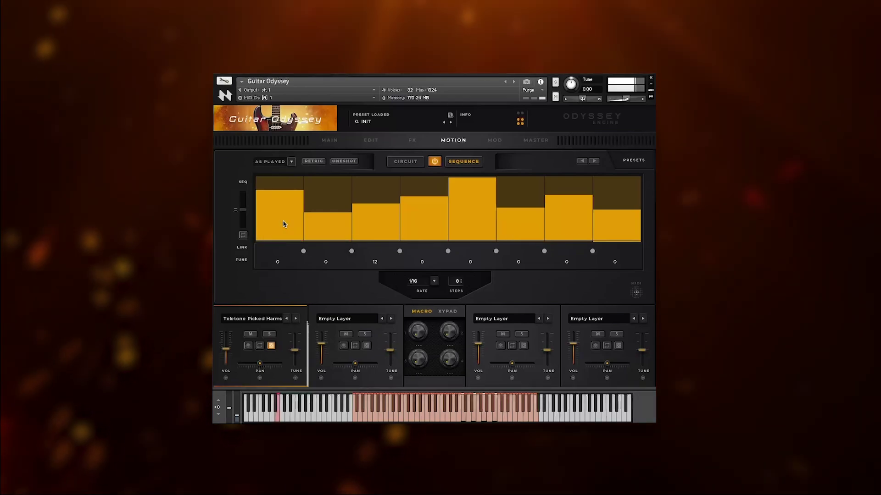
{"action": "left_click", "coordinate": [273, 161]}
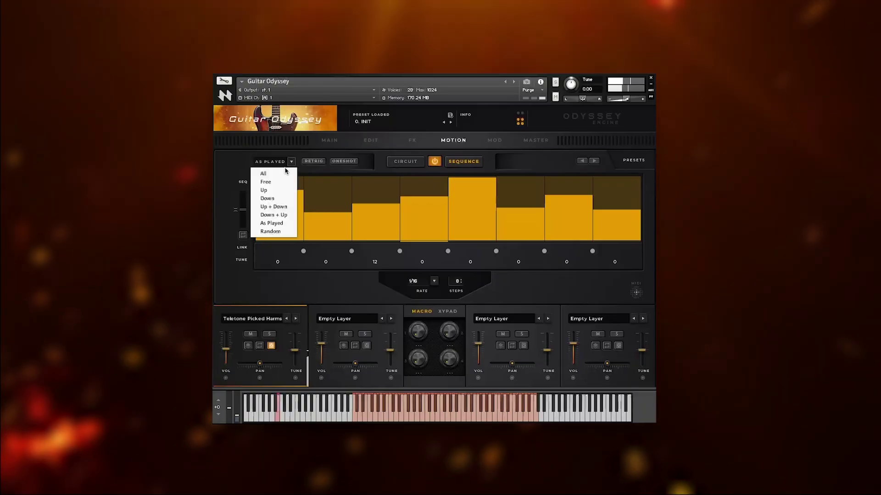
{"action": "left_click", "coordinate": [272, 232]}
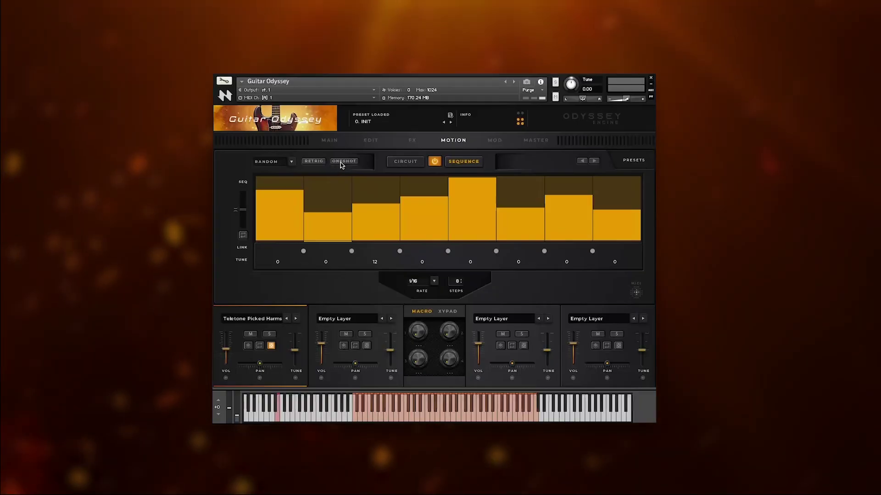
{"action": "left_click", "coordinate": [354, 164]}
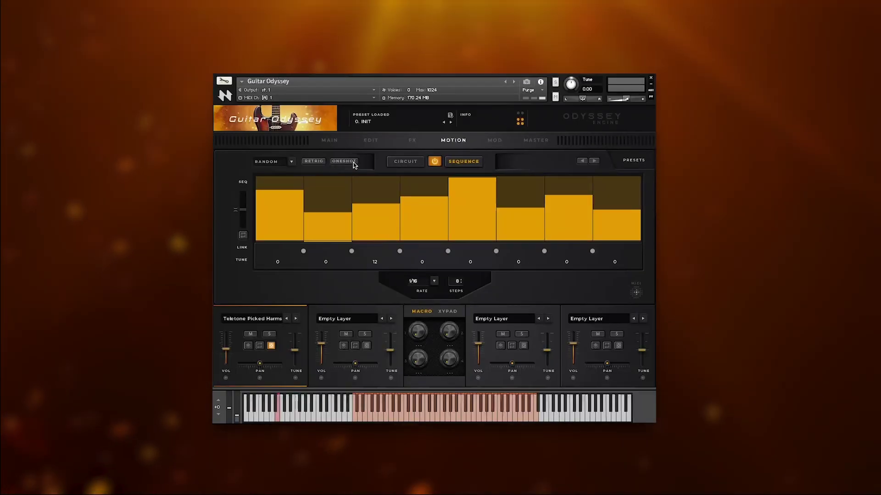
{"action": "left_click", "coordinate": [353, 164]}
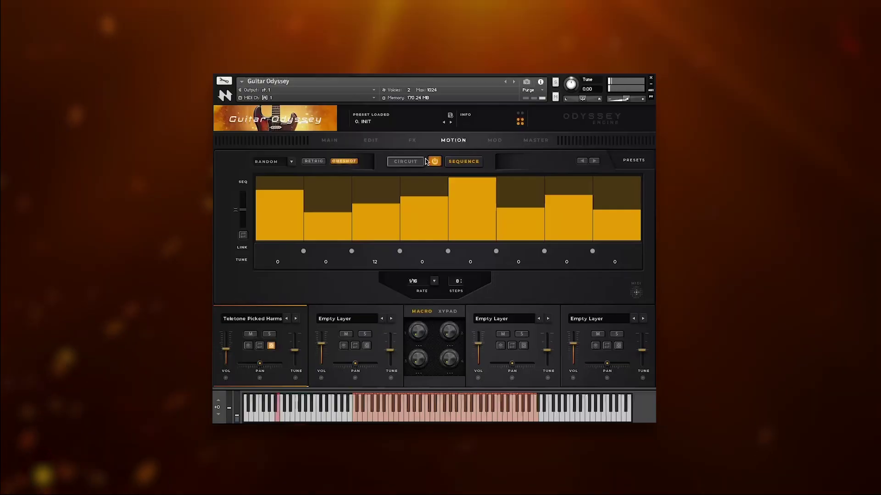
- Shift the whole sequence three steps earlier, and shift it back three steps to its original order
{"action": "left_click", "coordinate": [581, 161]}
{"action": "left_click", "coordinate": [581, 161]}
{"action": "left_click", "coordinate": [581, 161]}
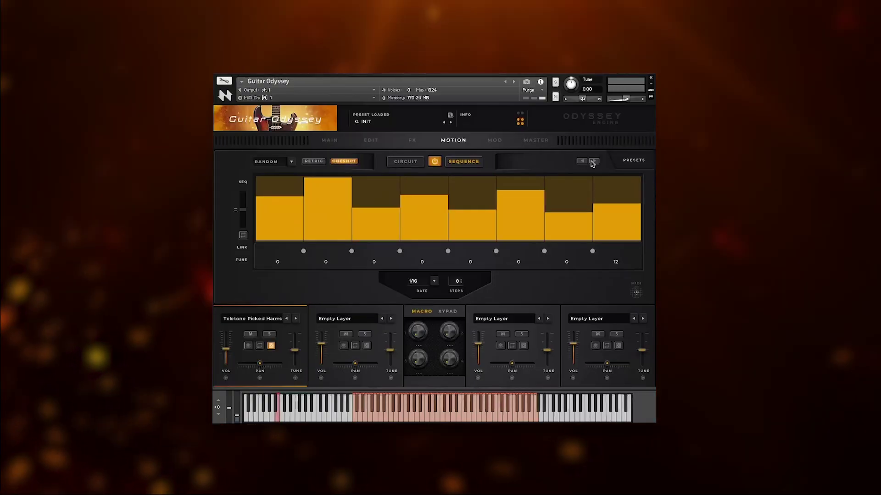
{"action": "left_click", "coordinate": [594, 161]}
{"action": "left_click", "coordinate": [594, 161]}
{"action": "left_click", "coordinate": [594, 161]}
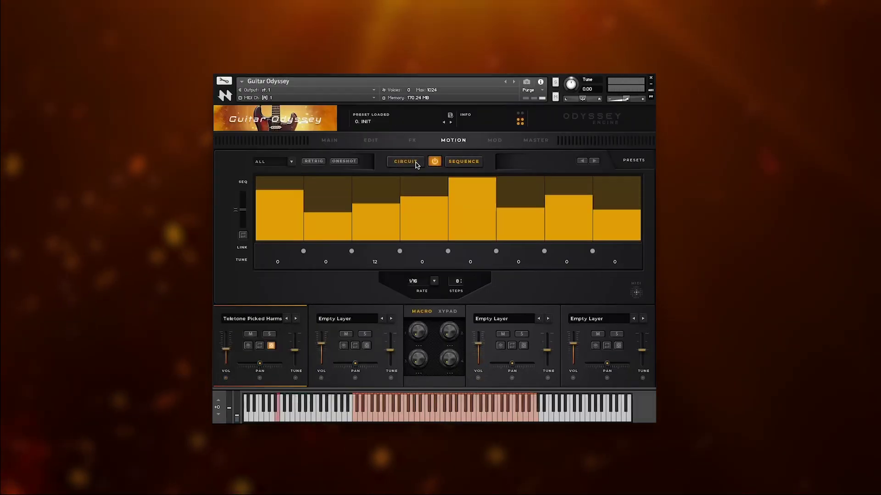
- Switch Motion to Circuit mode, extend the circuit to six steps and reduce it back to four
{"action": "left_click", "coordinate": [415, 163]}
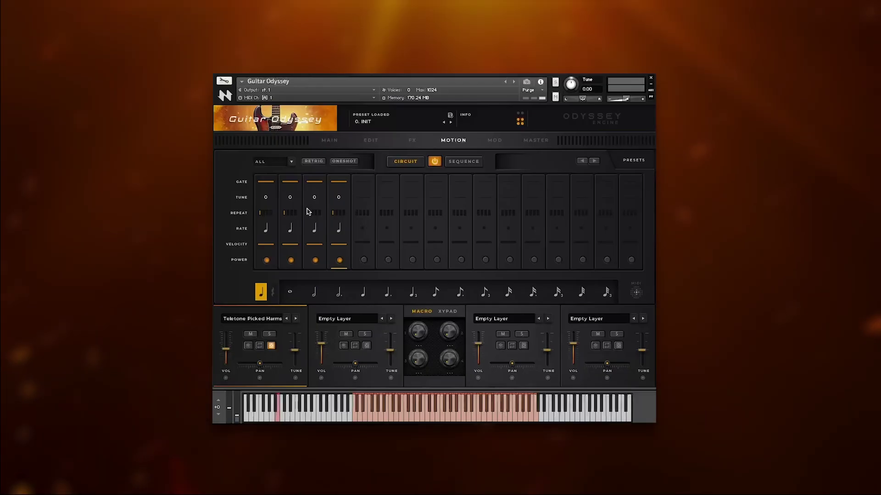
{"action": "left_click", "coordinate": [364, 261]}
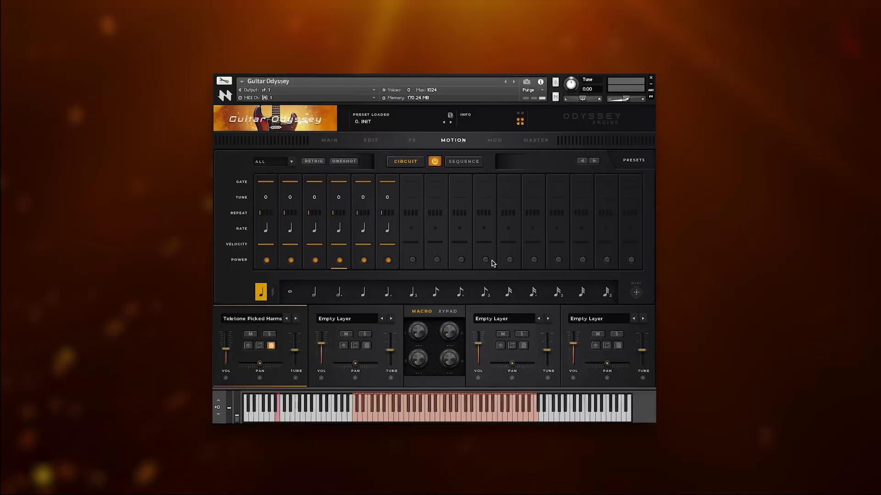
{"action": "left_click", "coordinate": [364, 261]}
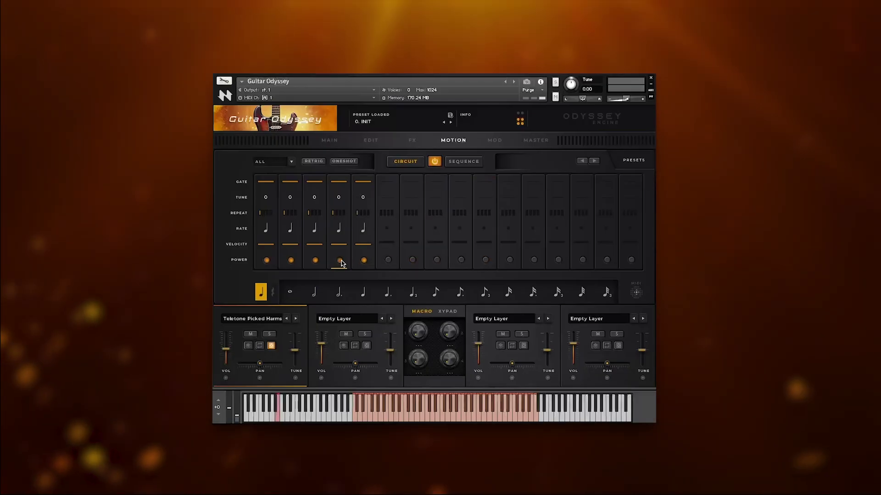
- Shorten the gates of circuit steps one and three, and tune step two to 12
{"action": "left_click_drag", "start_coordinate": [274, 183], "coordinate": [308, 183]}
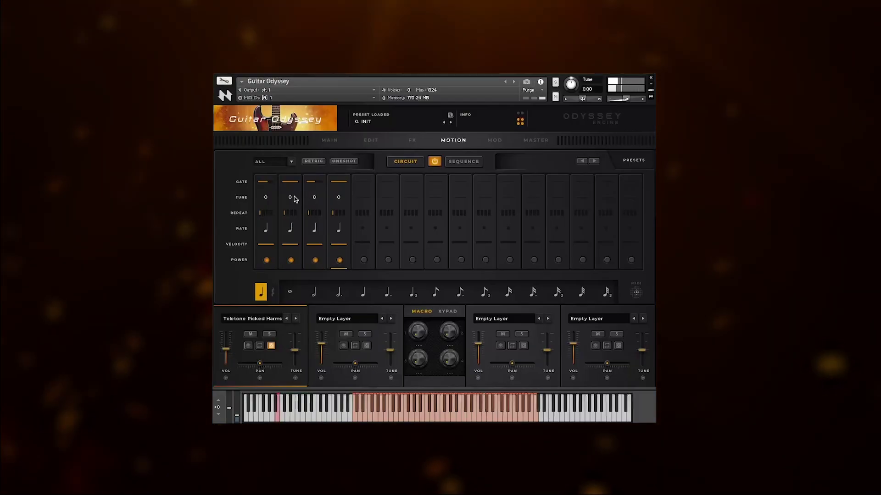
{"action": "left_click", "coordinate": [290, 198]}
{"action": "left_click", "coordinate": [296, 207]}
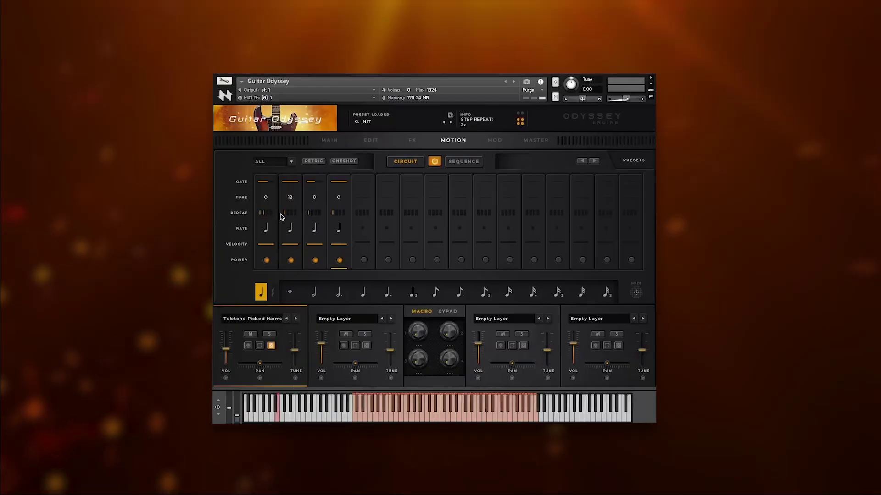
- Set circuit step one to four half-note repeats and step two to two repeats, and show the rest values
{"action": "left_click_drag", "start_coordinate": [281, 217], "coordinate": [290, 217]}
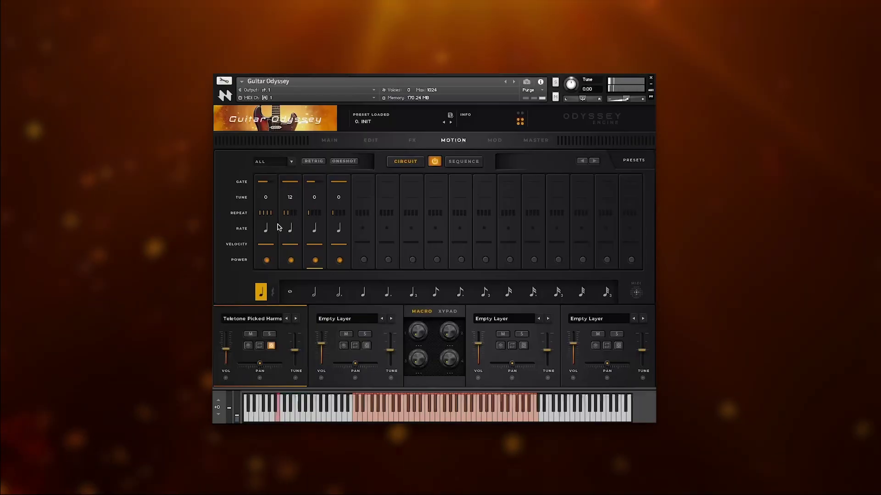
{"action": "left_click", "coordinate": [267, 228]}
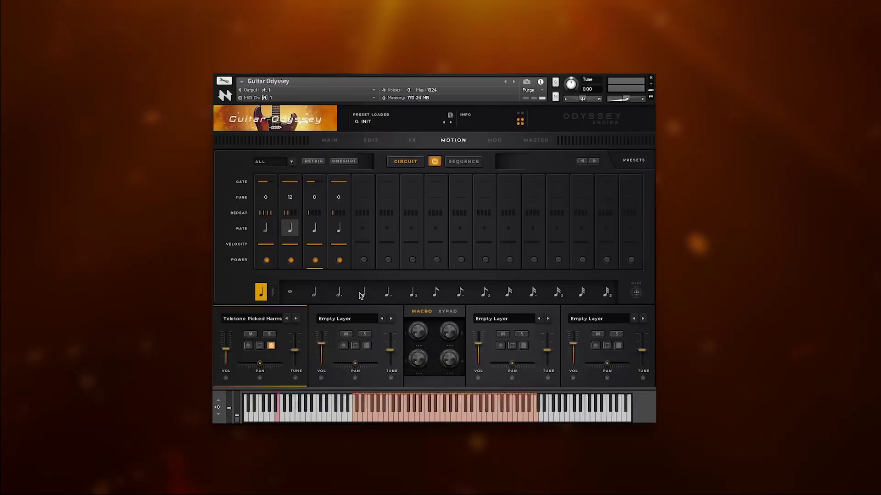
{"action": "left_click", "coordinate": [272, 293]}
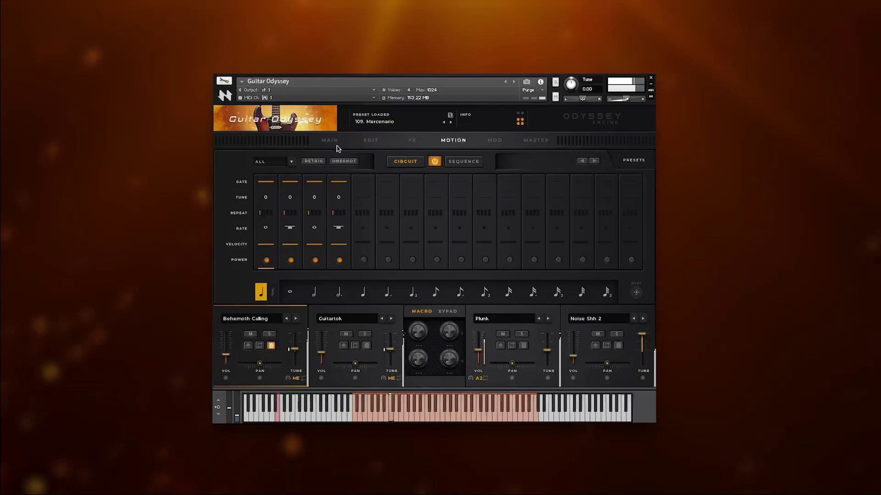
- View the modulation page, then examine the master page's Poly/Mono voice mode and the XY pad with its axis CC settings
{"action": "left_click", "coordinate": [494, 141]}
{"action": "left_click", "coordinate": [244, 217]}
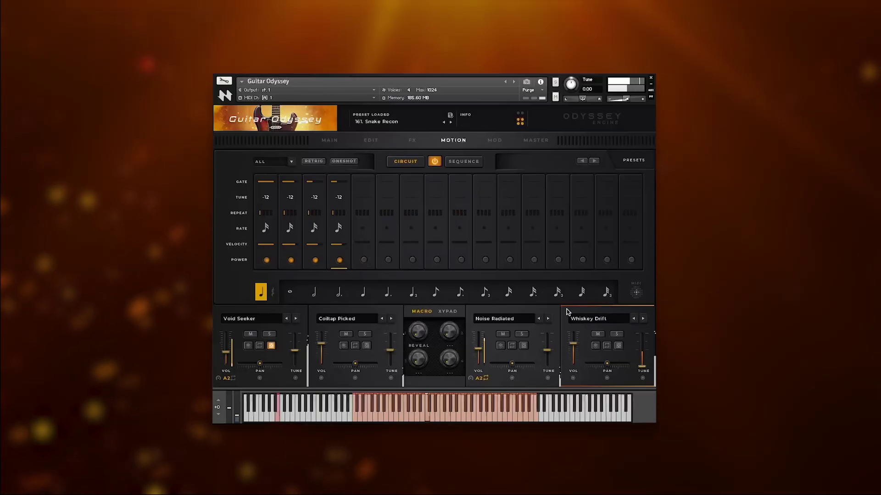
{"action": "left_click", "coordinate": [545, 309]}
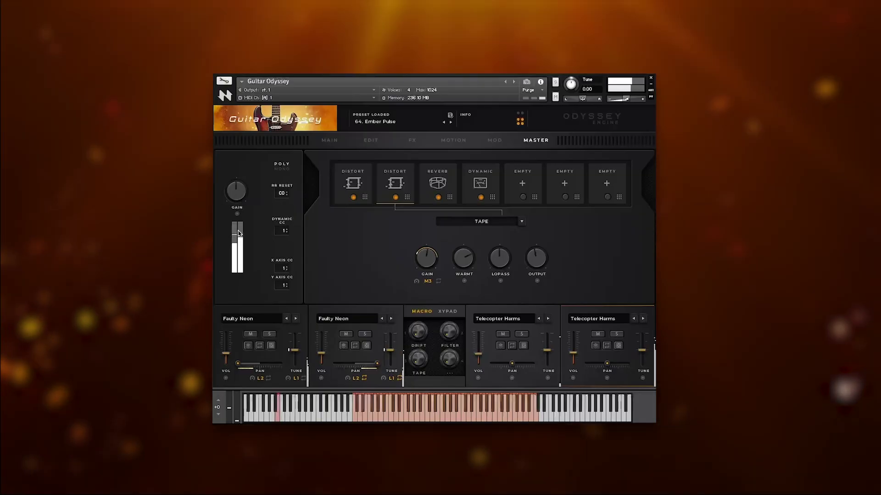
{"action": "left_click", "coordinate": [280, 168]}
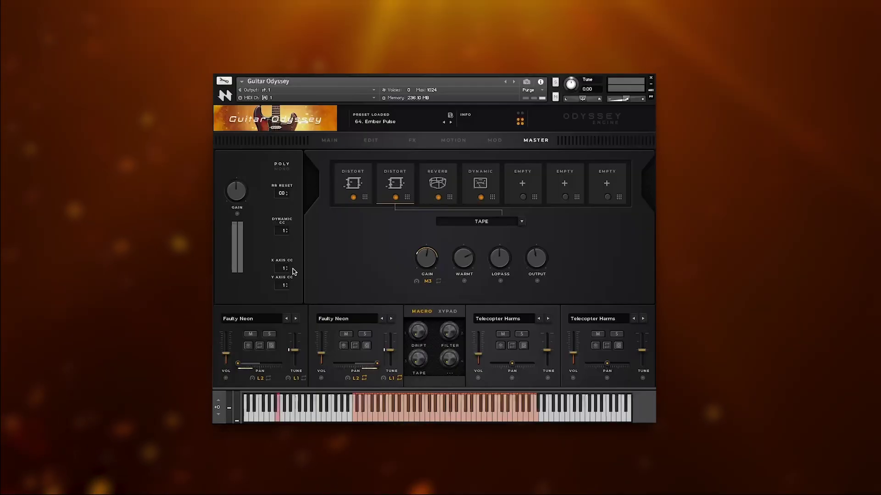
{"action": "left_click", "coordinate": [443, 312]}
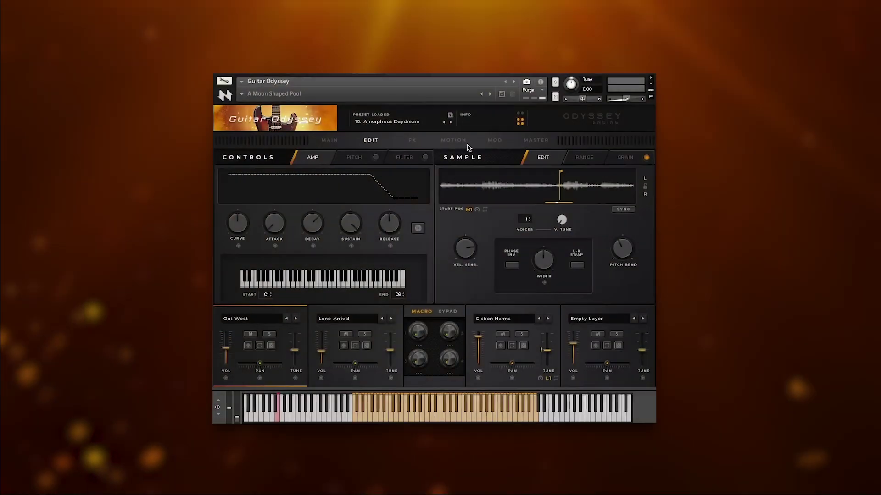
- Open the form for saving the current preset as new, then open the preset rename dialog and cancel it
{"action": "left_click", "coordinate": [451, 118]}
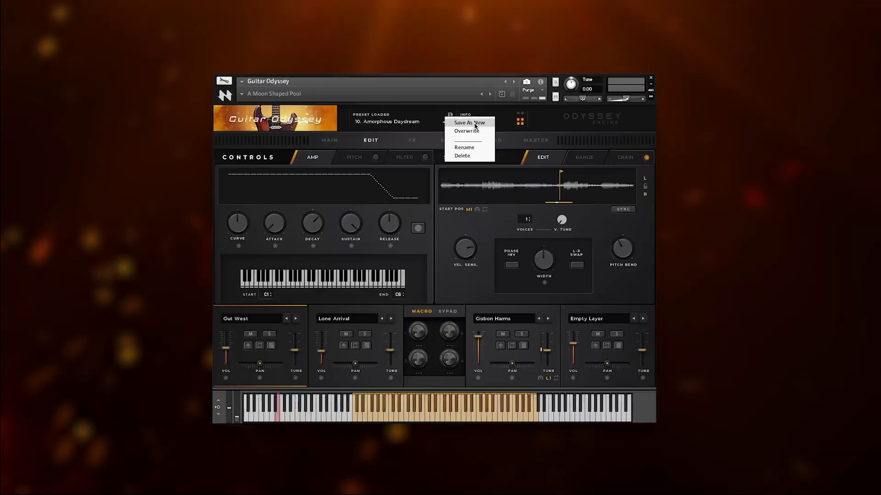
{"action": "left_click", "coordinate": [472, 125]}
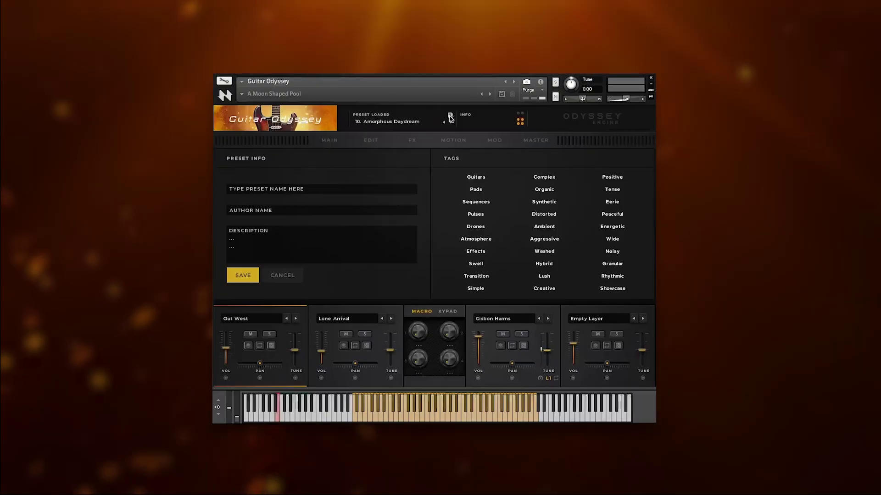
{"action": "left_click", "coordinate": [450, 117]}
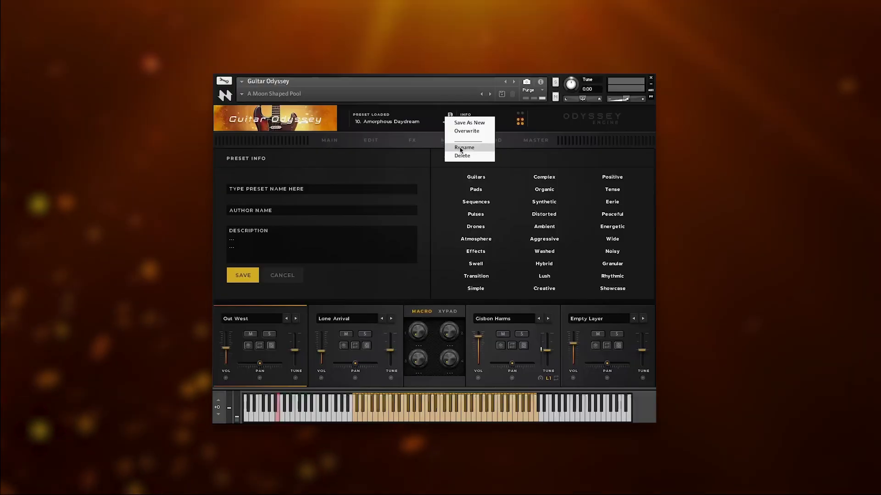
{"action": "left_click", "coordinate": [460, 149]}
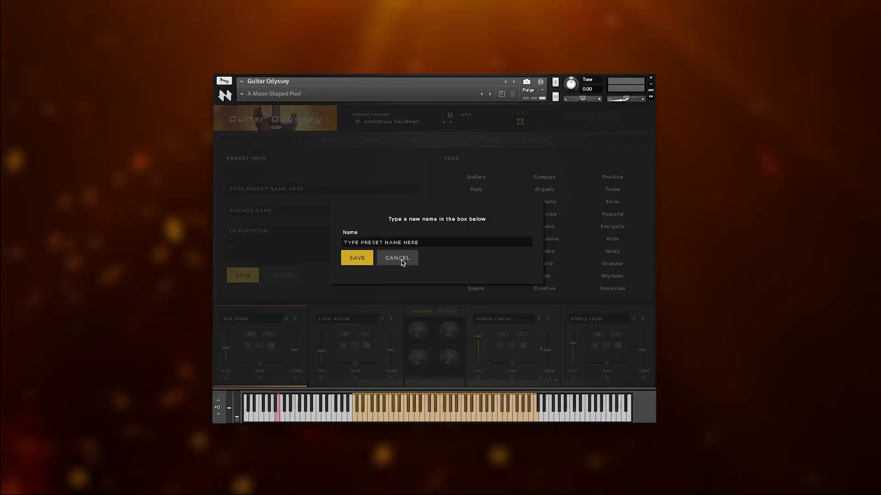
{"action": "left_click", "coordinate": [402, 261]}
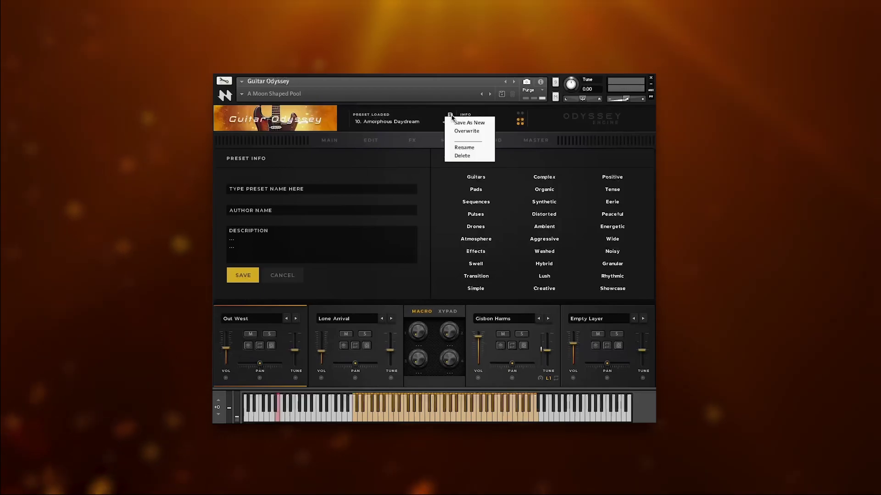